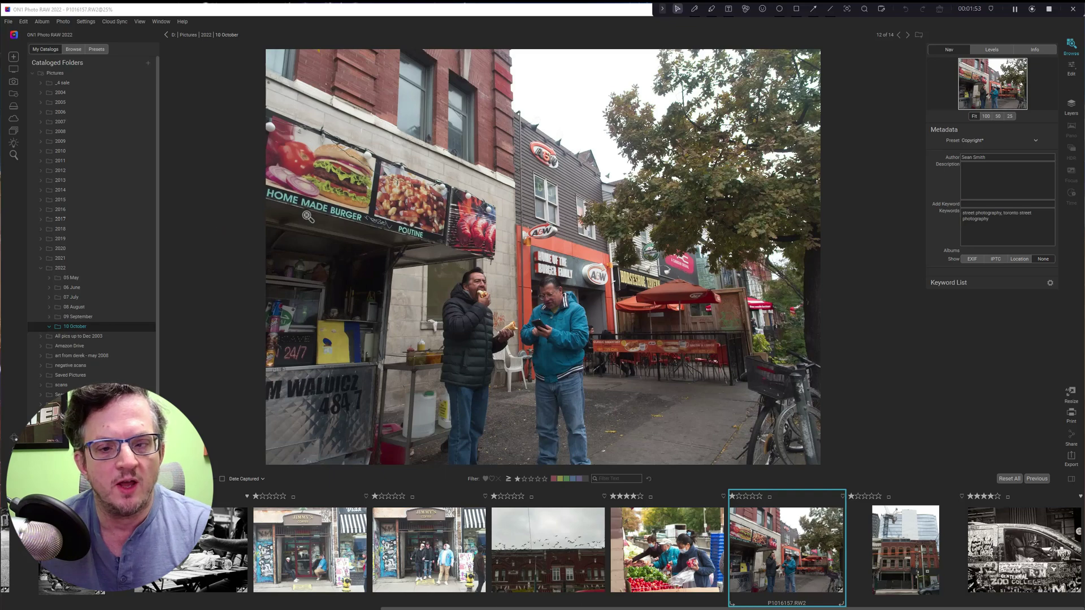
- Open the street food photo for editing and apply NoNoise AI noise reduction after comparing the before and after preview
key(ctrl)
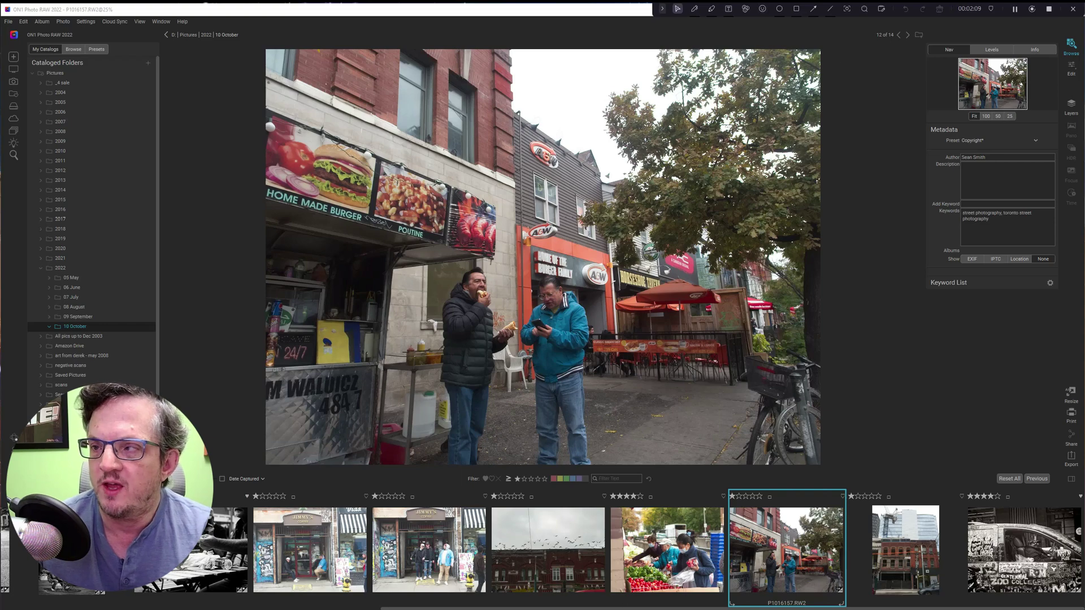
click(1076, 73)
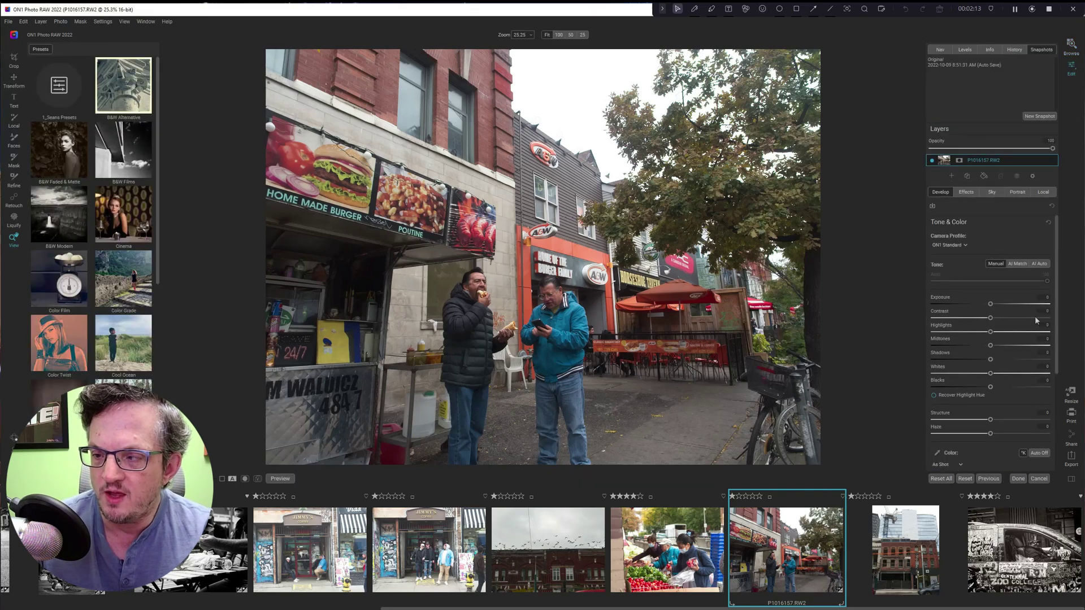
scroll(1036, 320, down, 5)
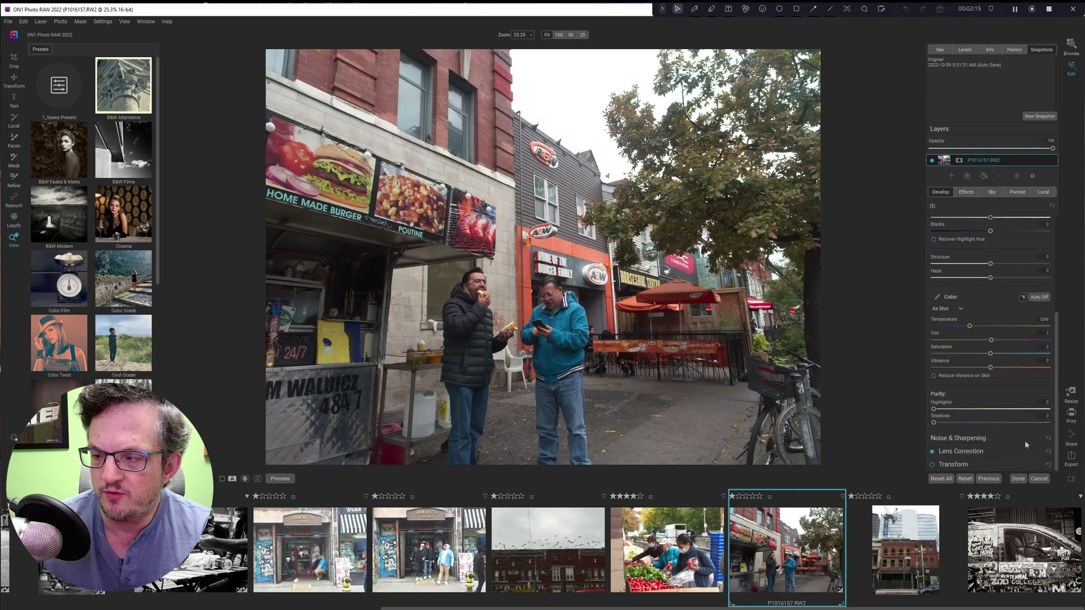
click(993, 438)
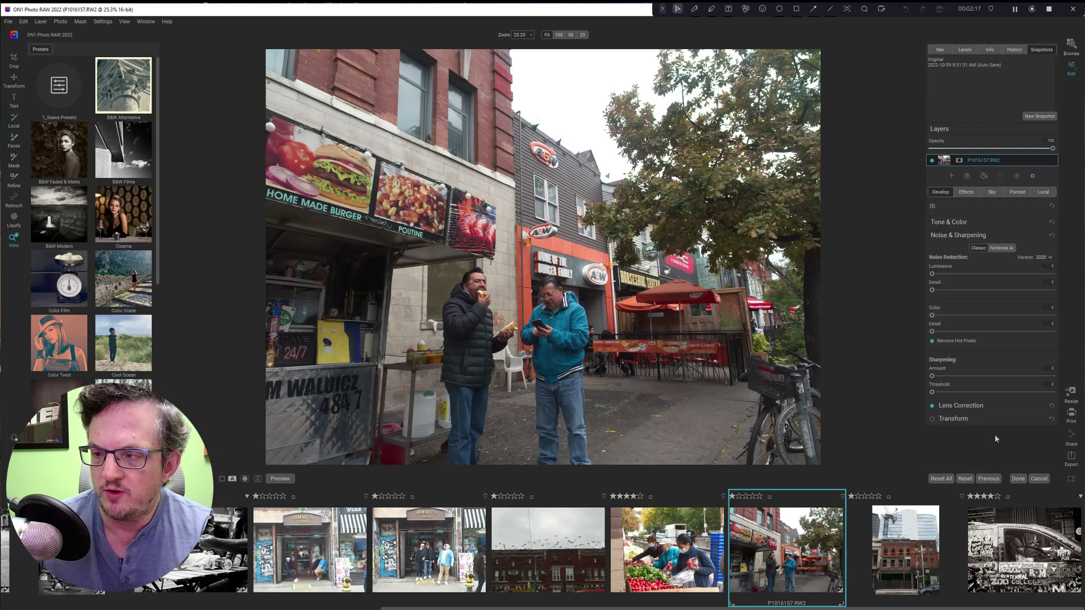
click(997, 247)
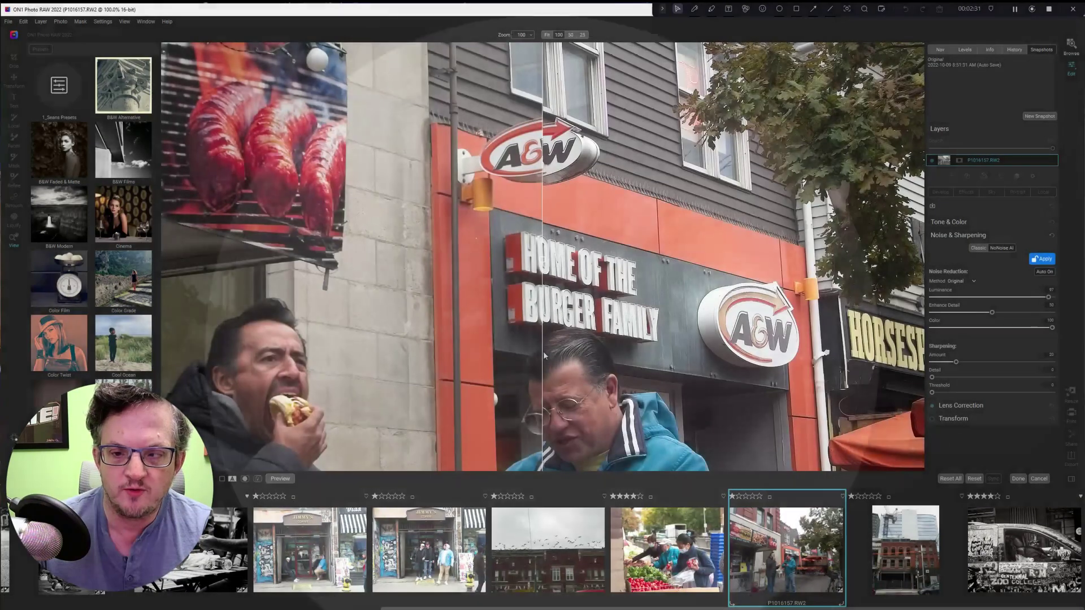
drag(543, 356, 568, 358)
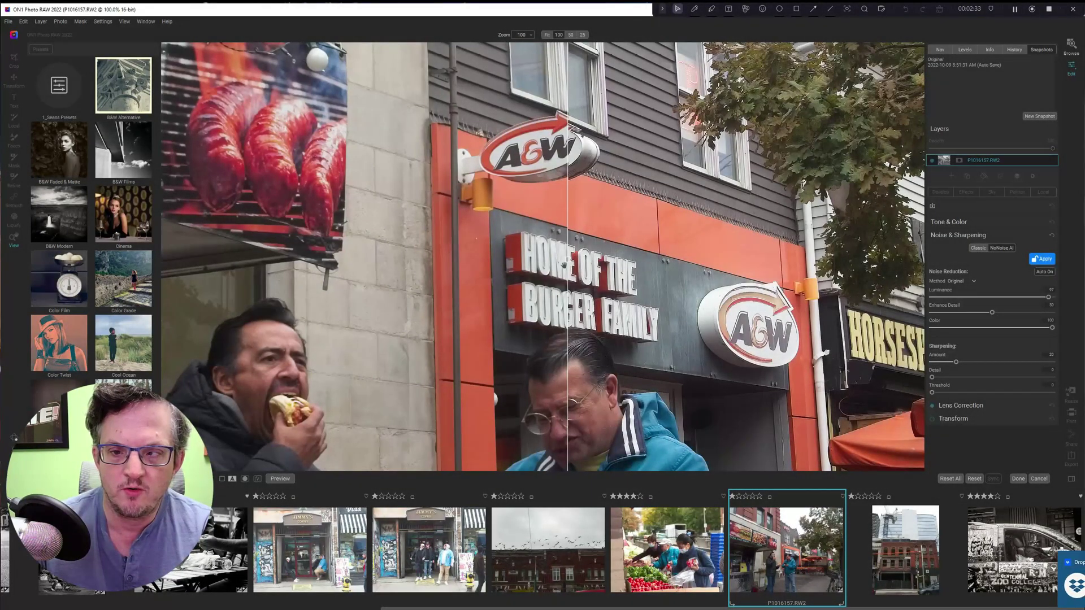
mouse_move(567, 264)
mouse_down()
mouse_move(784, 298)
mouse_move(205, 237)
mouse_move(588, 266)
mouse_move(568, 270)
mouse_up()
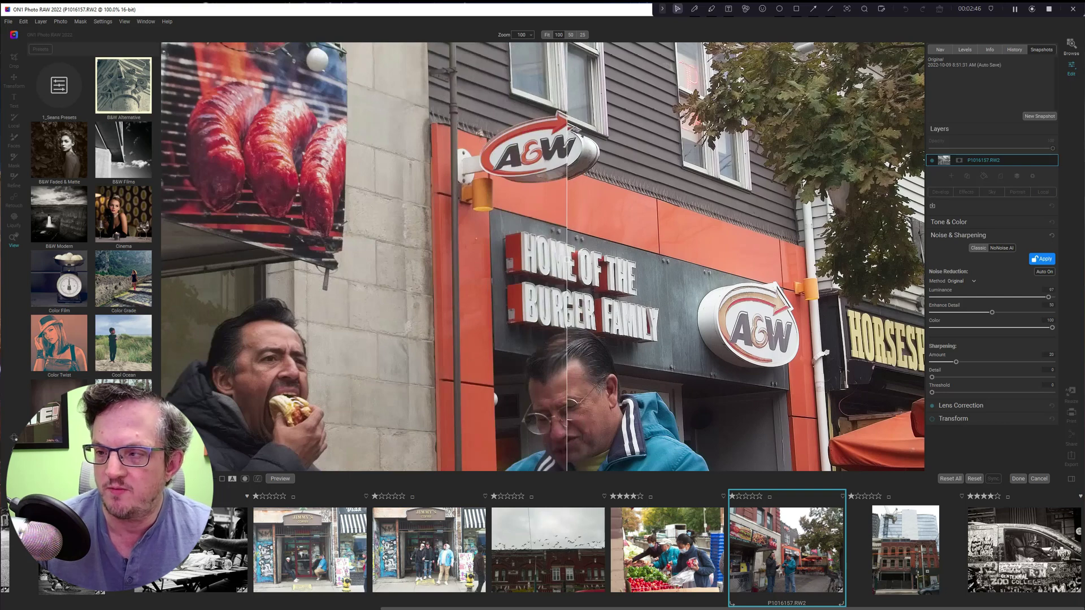
click(1045, 259)
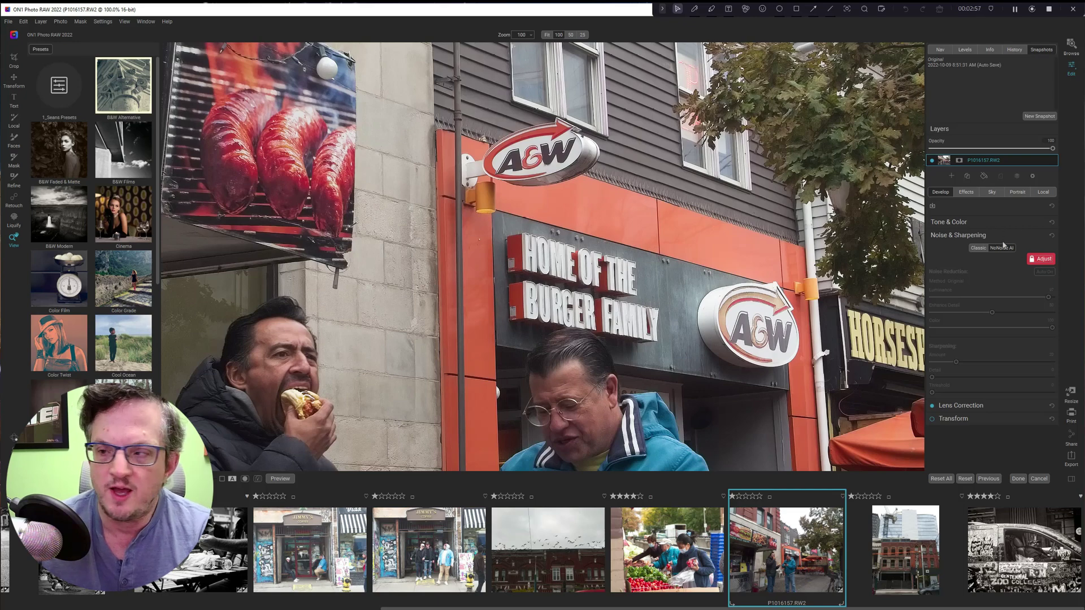
- Bring up the Tone & Color settings, fit the whole photo in view and display its histogram
click(1032, 234)
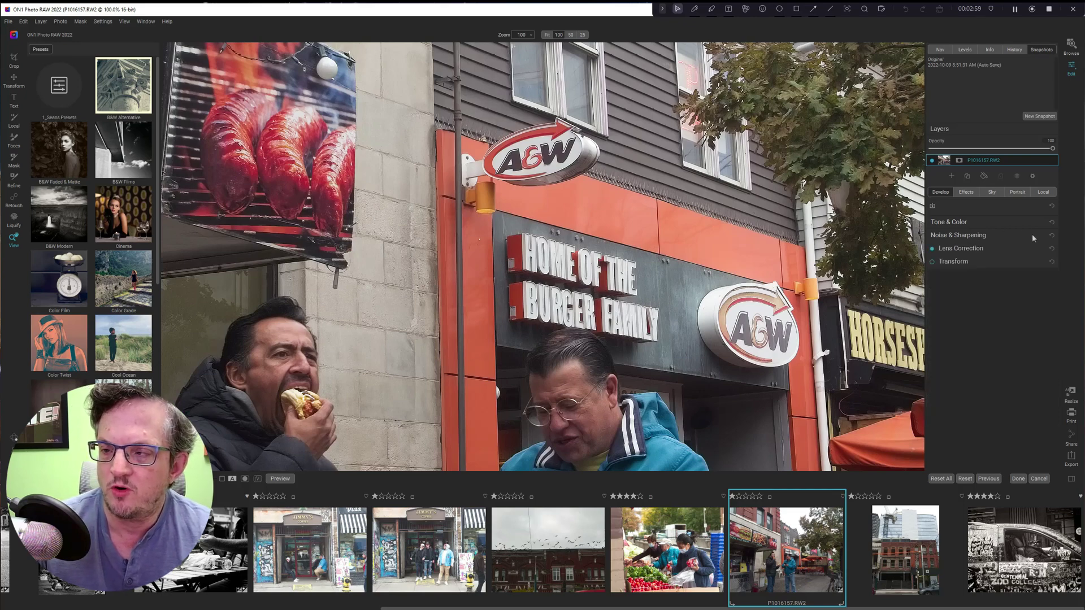
click(1038, 224)
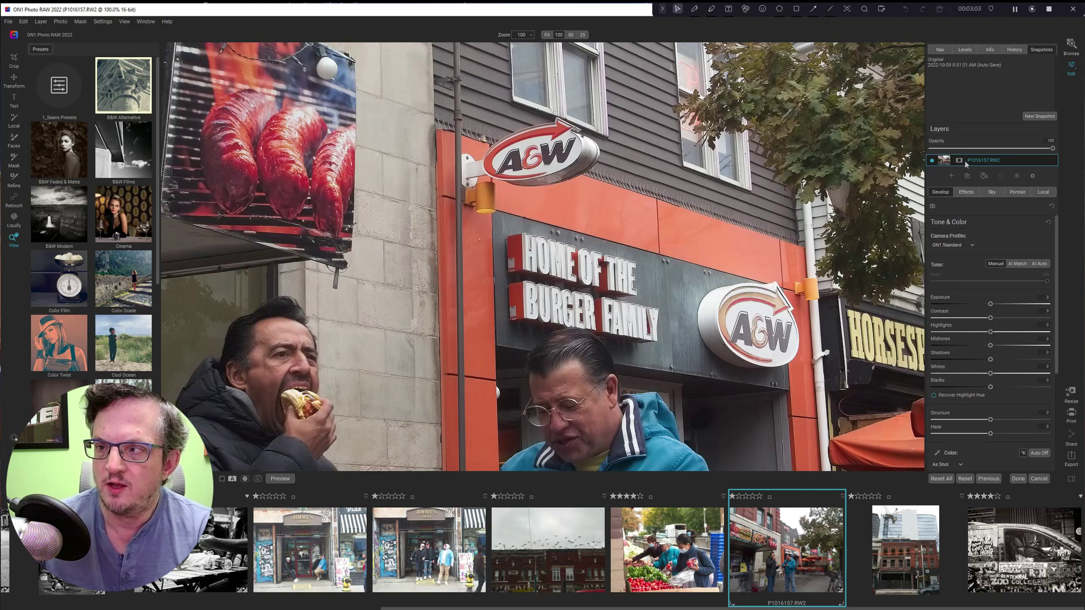
click(951, 49)
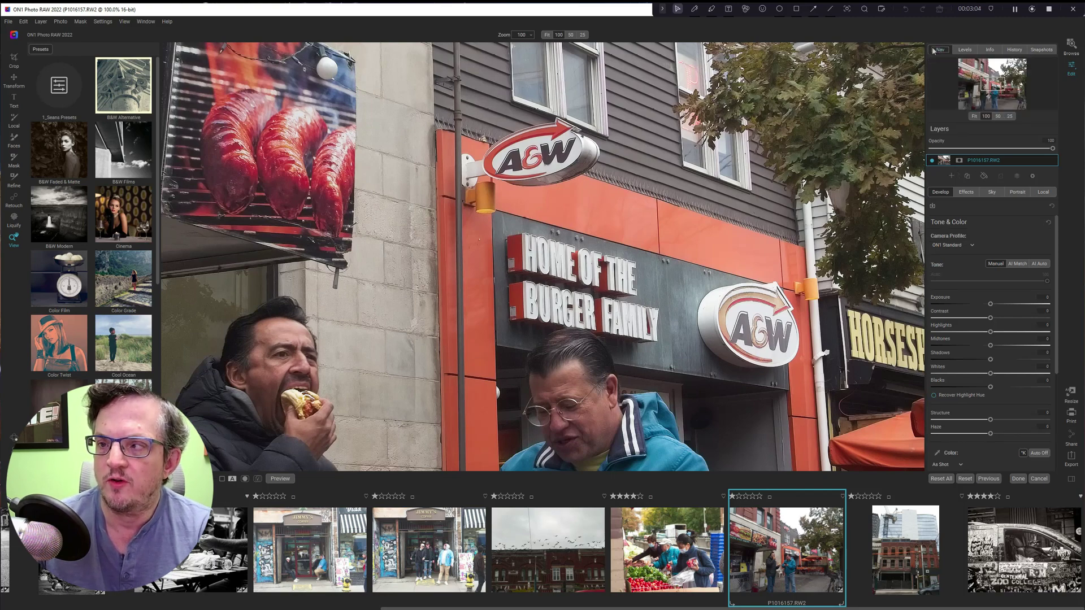
click(975, 117)
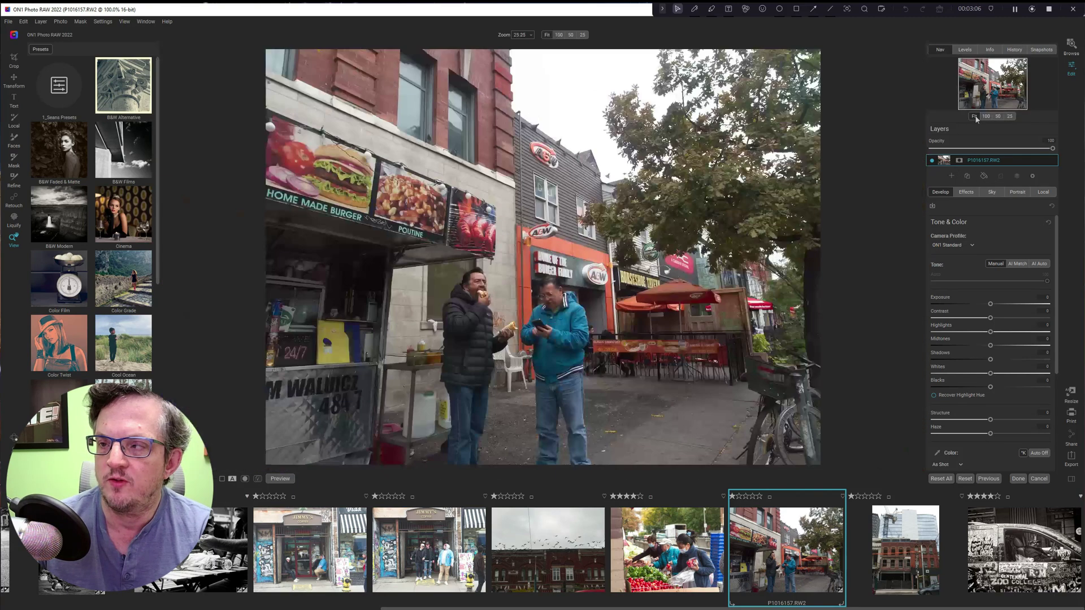
click(965, 50)
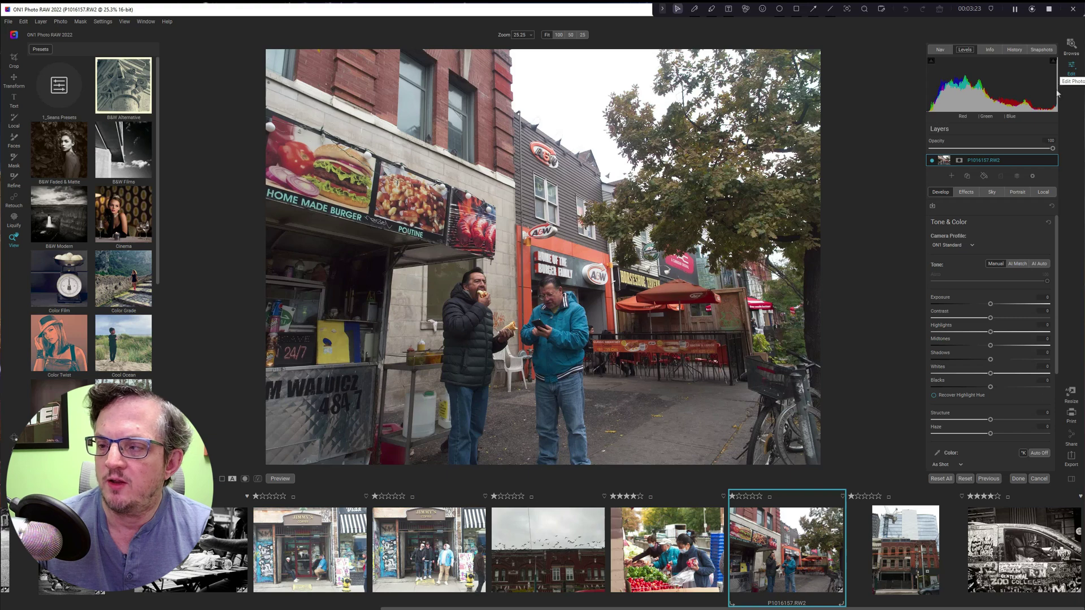
- Try a lower exposure on the photo, reset it, and try the AI Match tone
mouse_move(993, 304)
mouse_down()
mouse_move(1019, 305)
mouse_move(988, 304)
mouse_up()
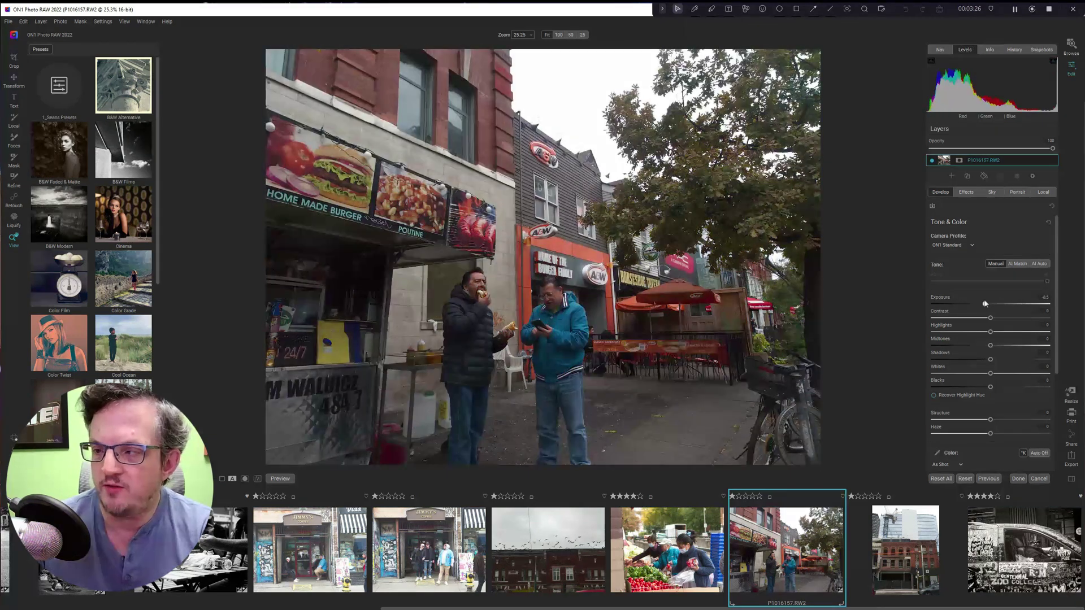
double_click(946, 300)
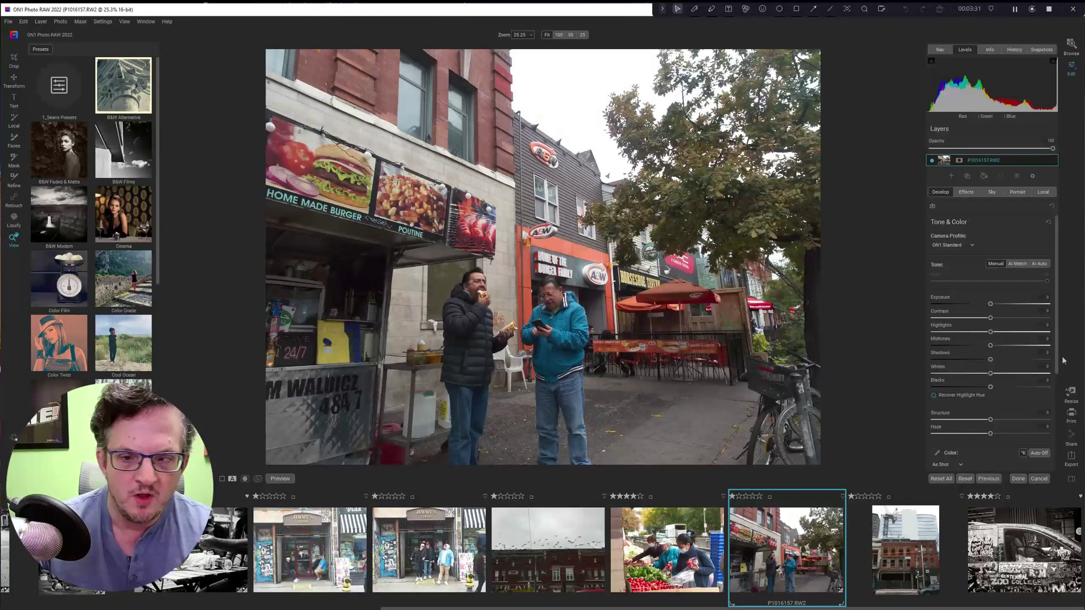
scroll(1020, 272, down, 1)
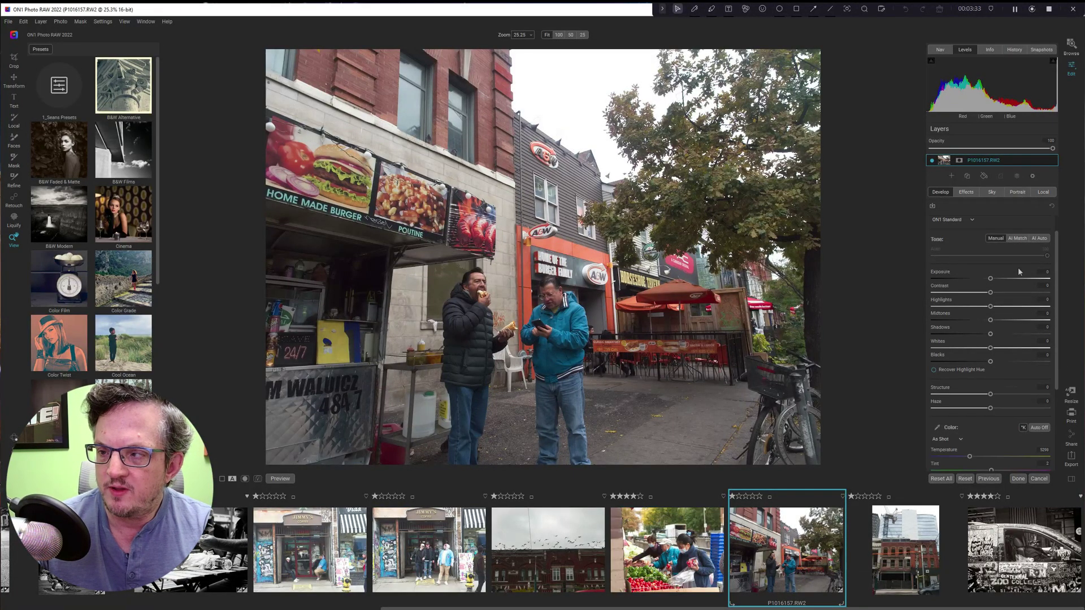
click(1017, 238)
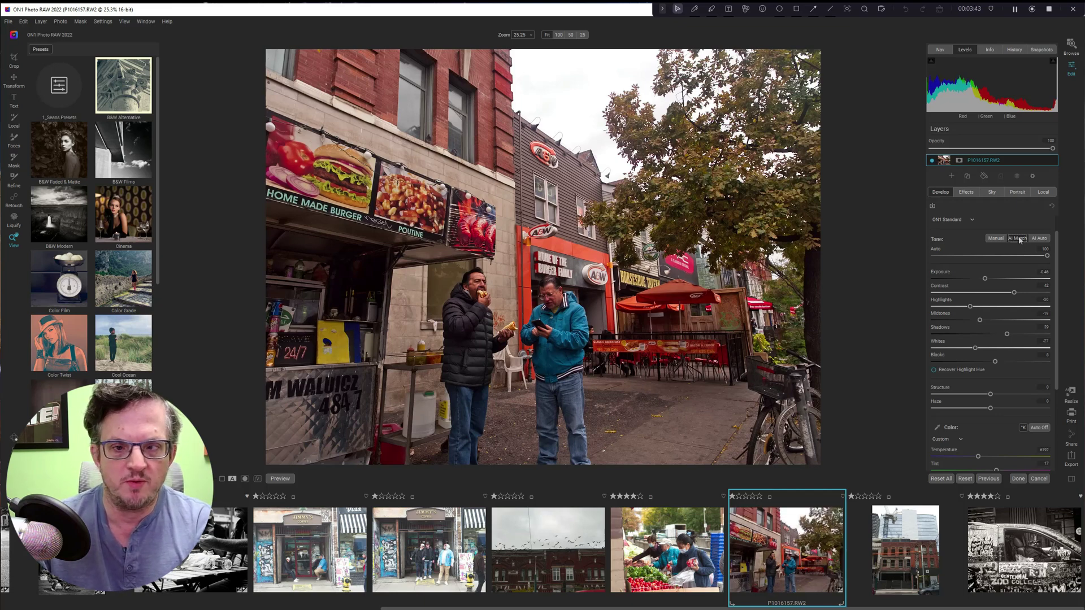
click(1018, 238)
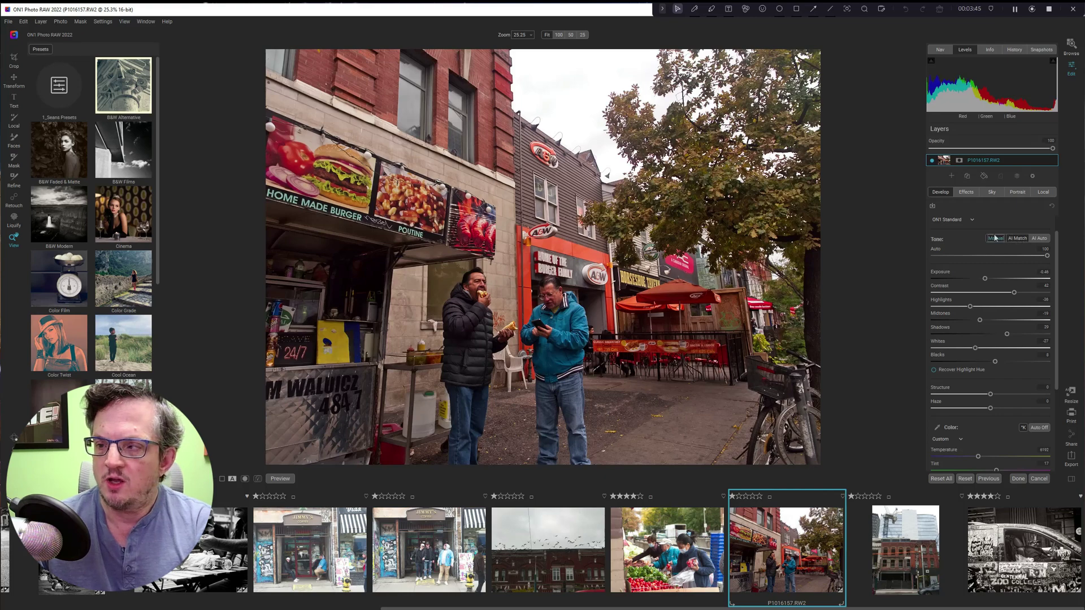
- Apply the AI Auto tone and fine-tune it by slightly raising the shadows and midtones and lowering the highlights
click(1046, 239)
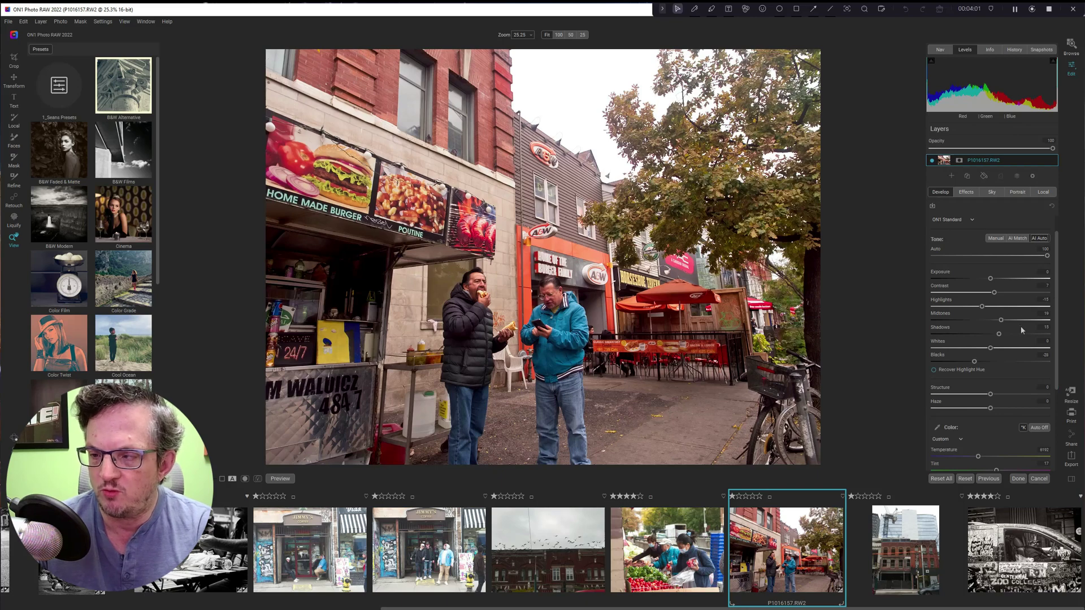
scroll(1022, 331, up, 1)
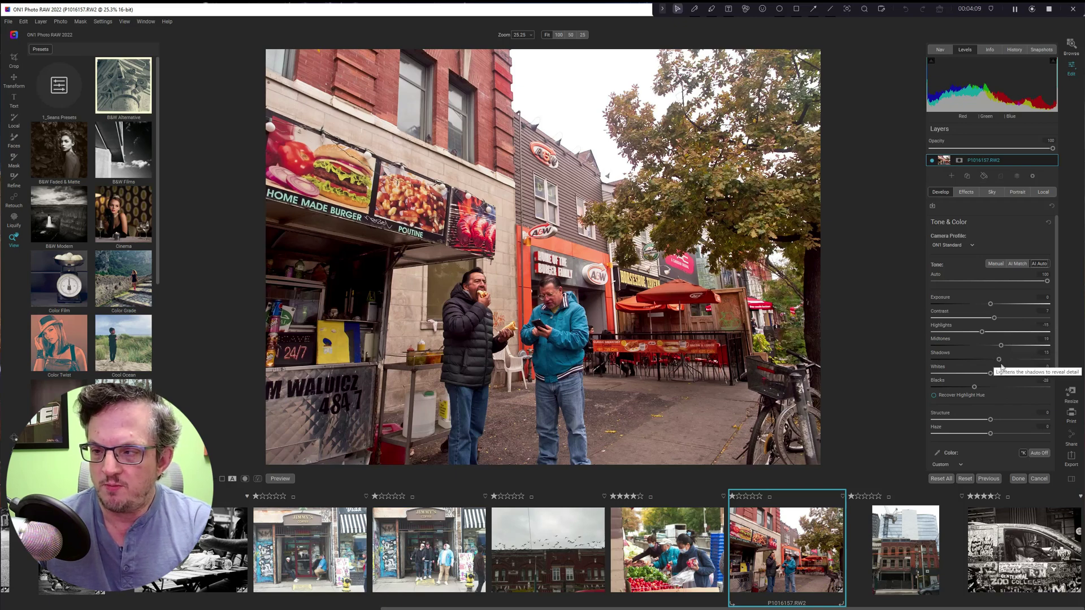
drag(999, 361, 981, 333)
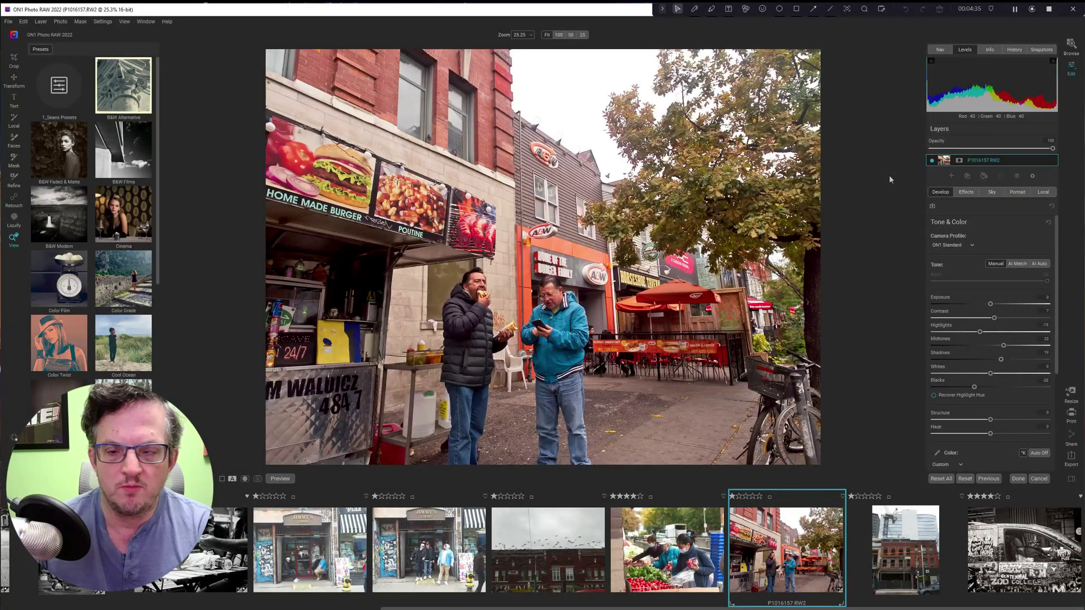
- Lower the photo's haze and set its structure to -4
scroll(992, 373, down, 2)
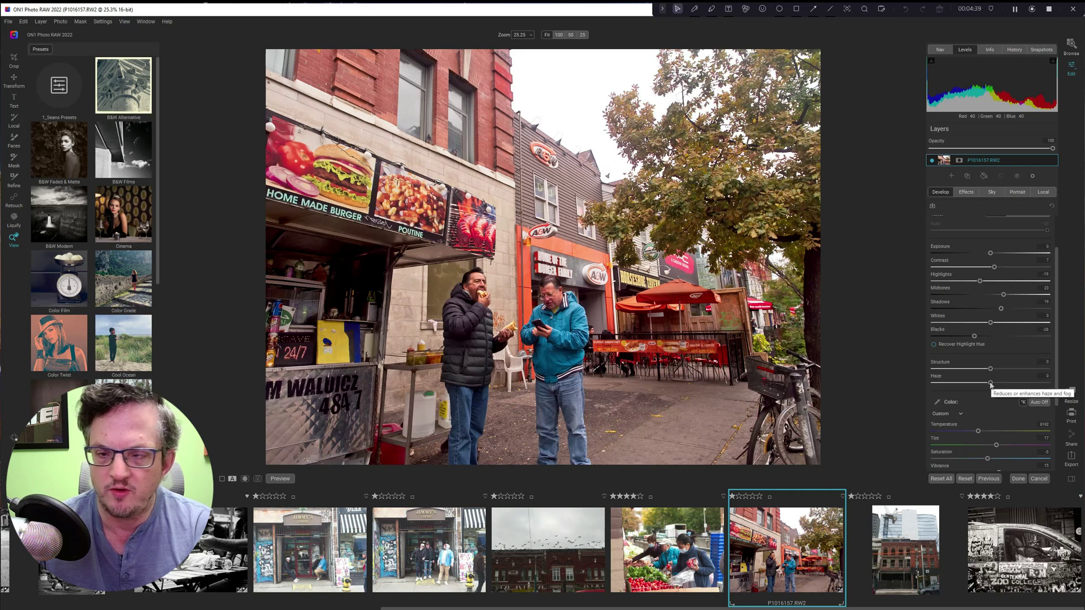
mouse_move(990, 384)
mouse_down()
mouse_move(946, 384)
mouse_move(983, 384)
mouse_move(993, 370)
mouse_up()
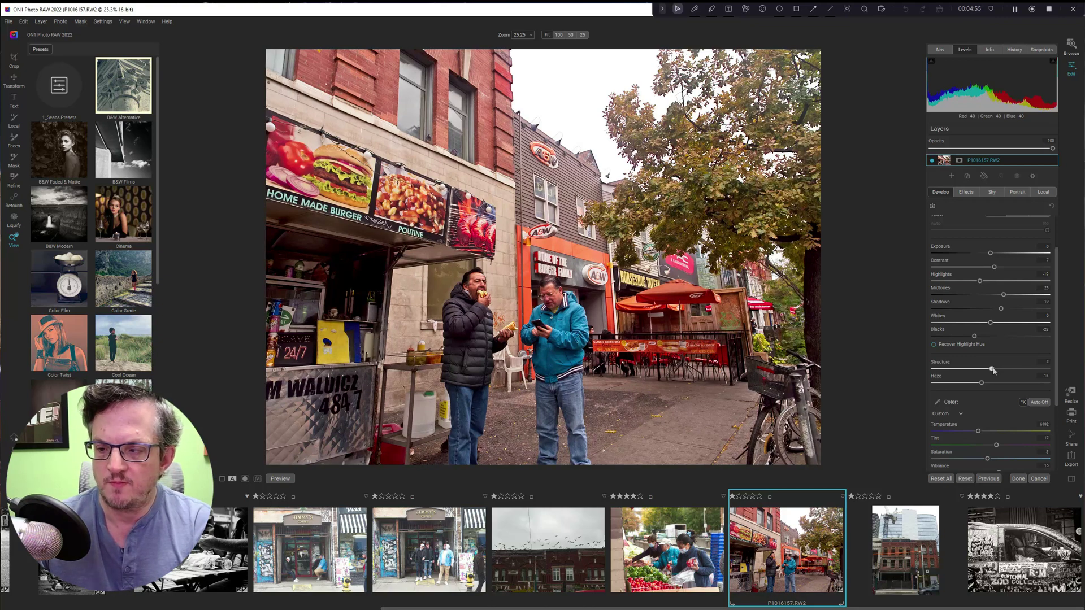
drag(994, 370, 988, 370)
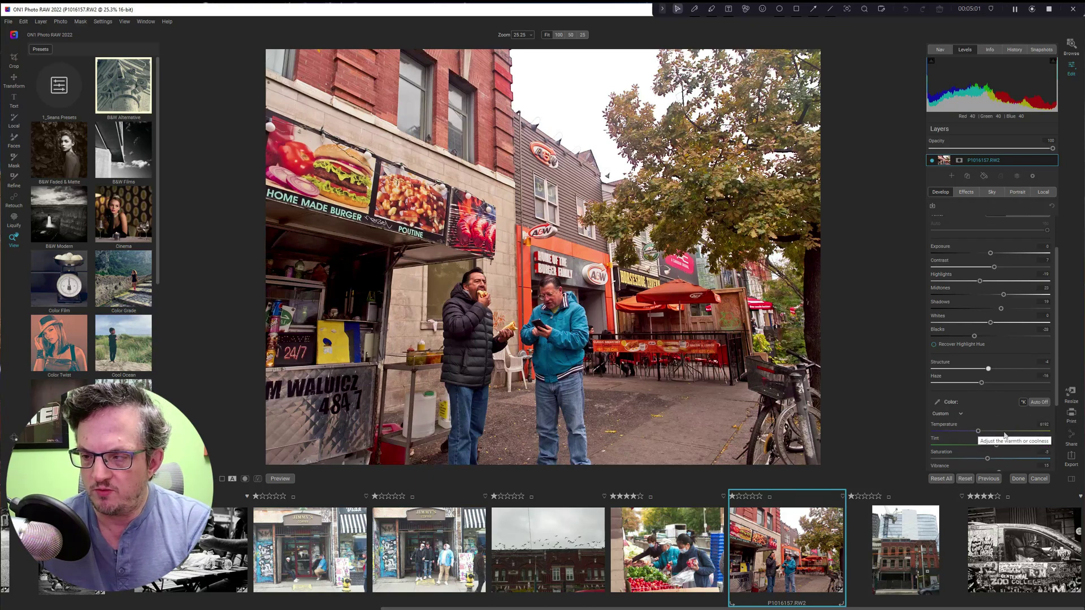
- Try the Daylight white balance preset, and set the white balance by sampling the white plastic chair behind the men
click(959, 415)
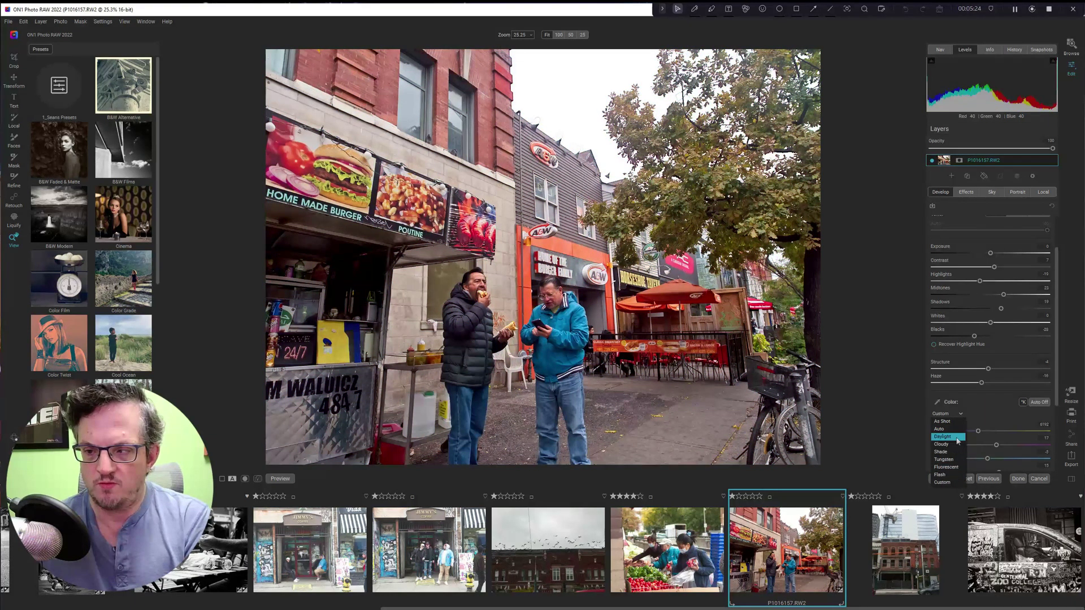
click(958, 442)
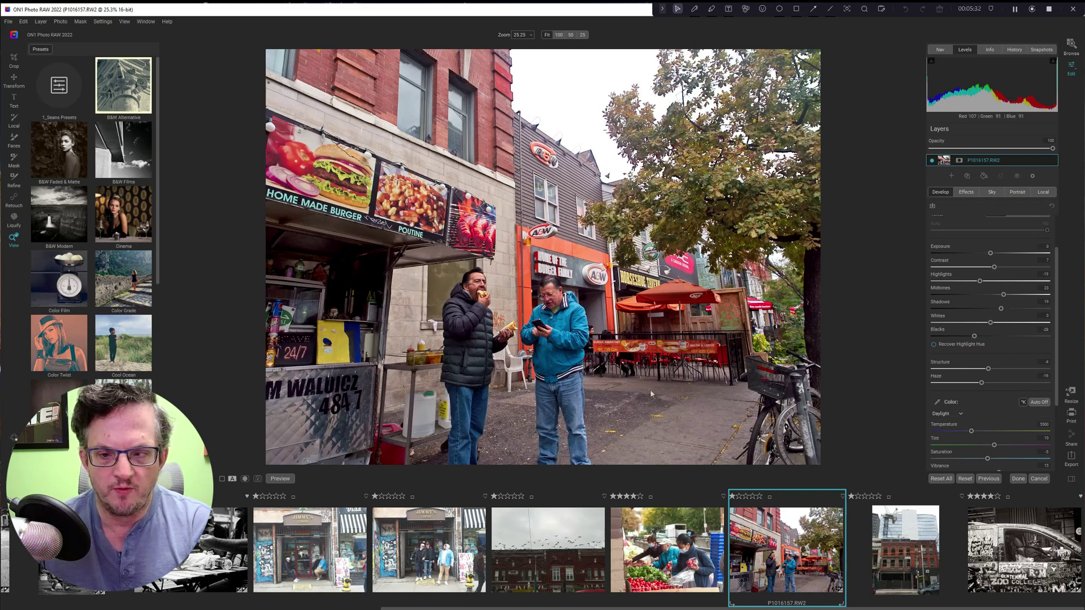
click(937, 404)
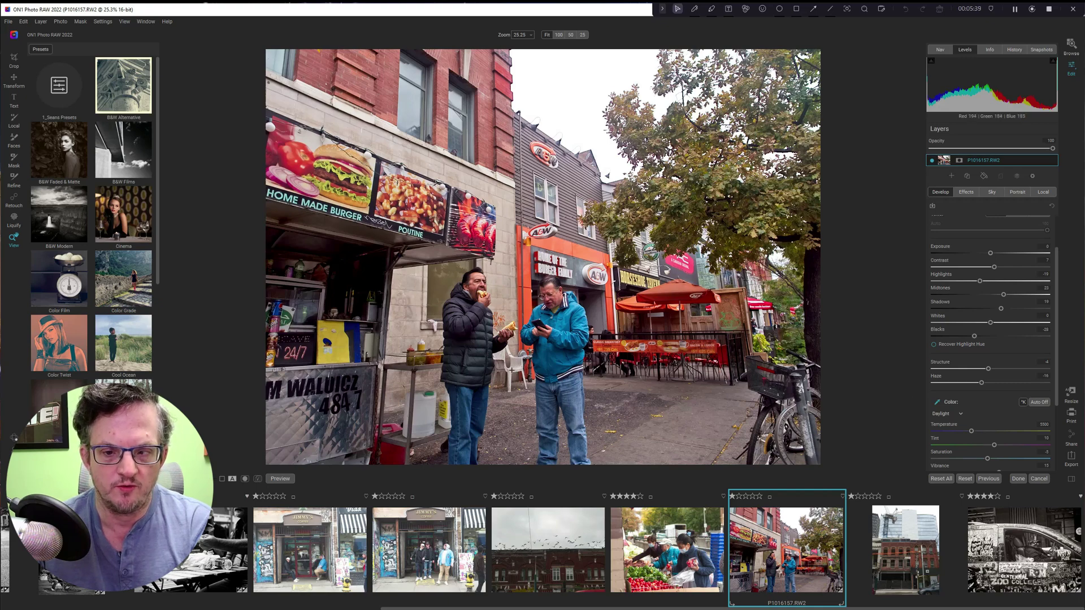
click(510, 369)
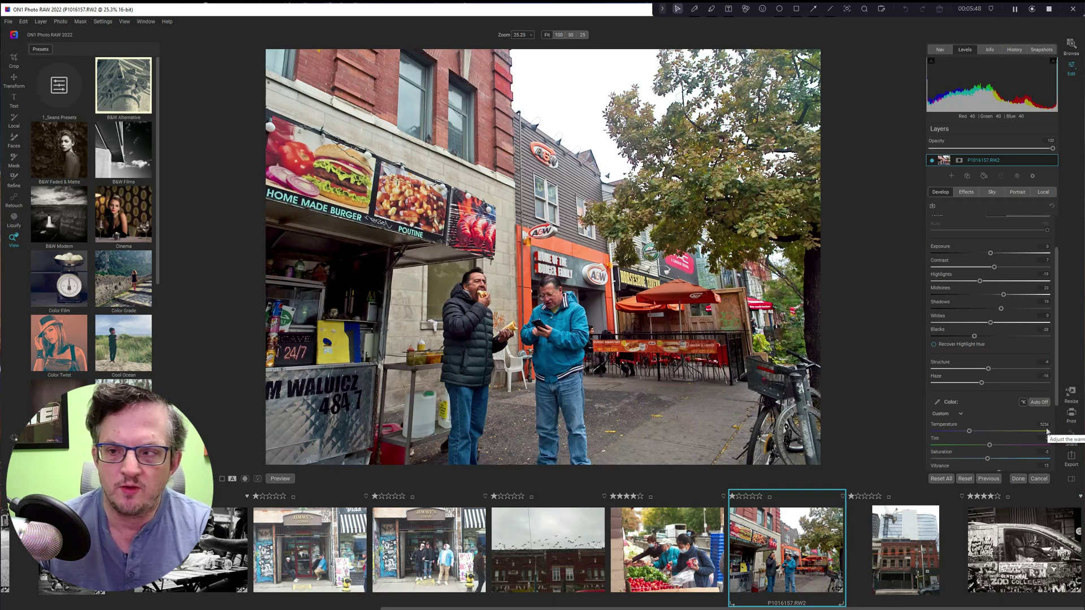
- Crop the photo at its original ratio around the food stand and the two men, trimming the upper edge and the bicycle side
click(967, 192)
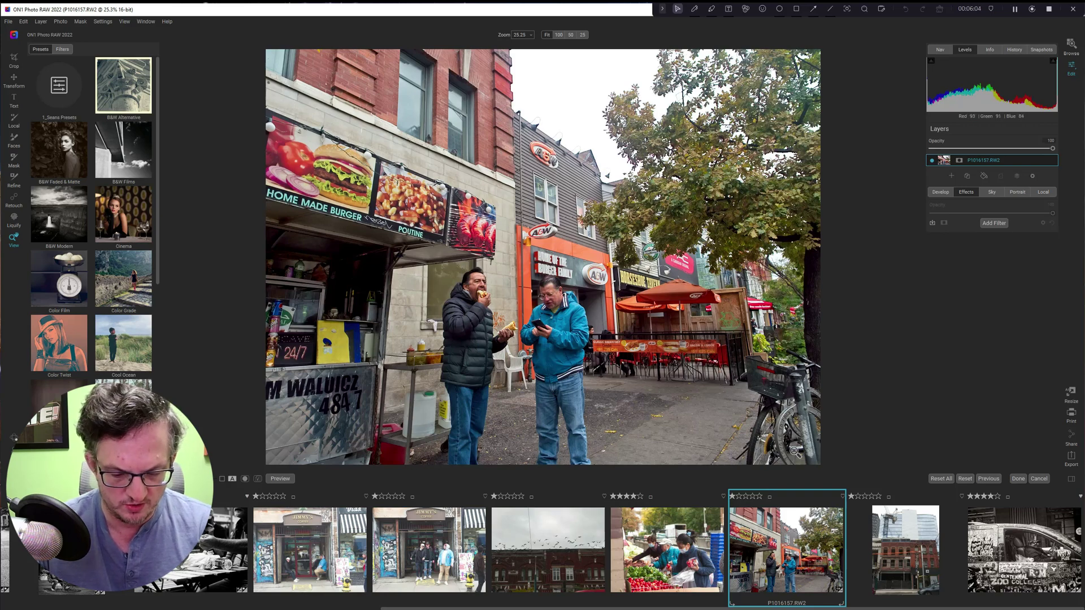
key(c)
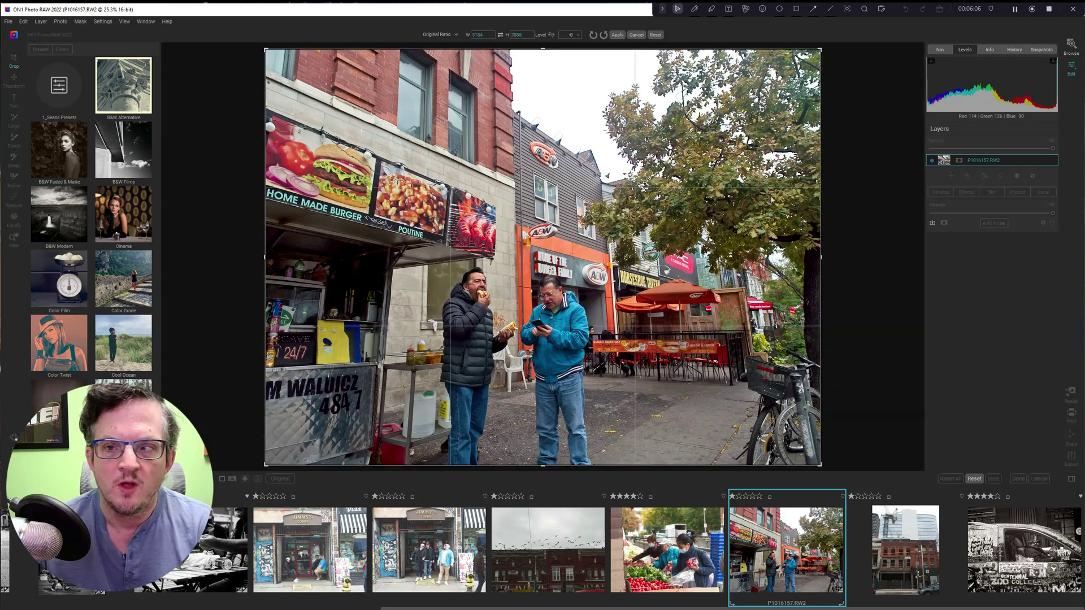
drag(823, 50, 761, 93)
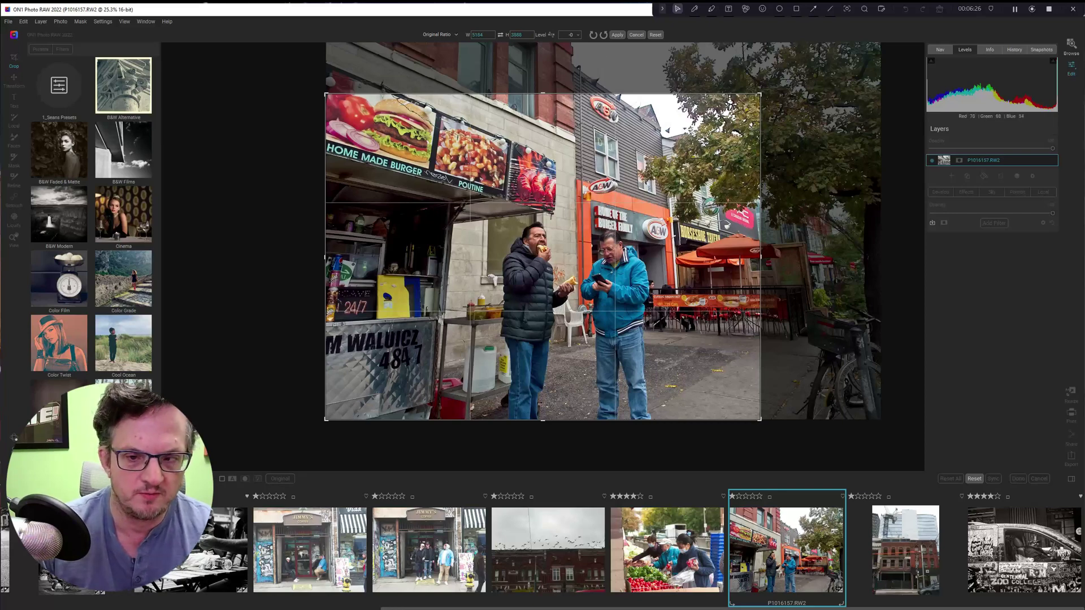
key(Return)
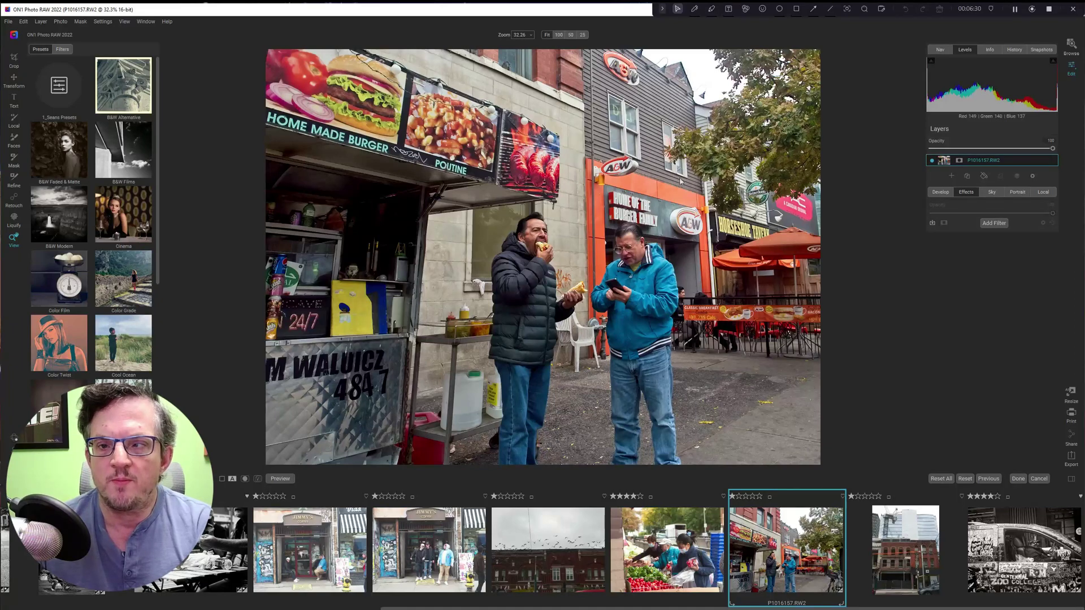
- Add a Curves filter with a gentle S-curve, lowering the shadows and placing a highlight point at input 207, output 224
click(990, 226)
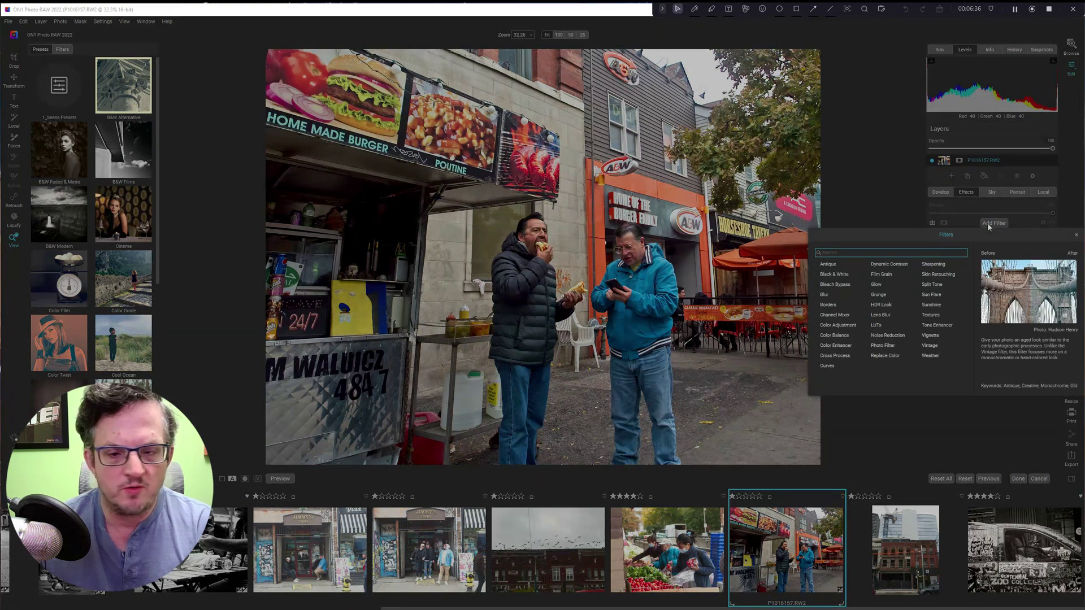
click(826, 366)
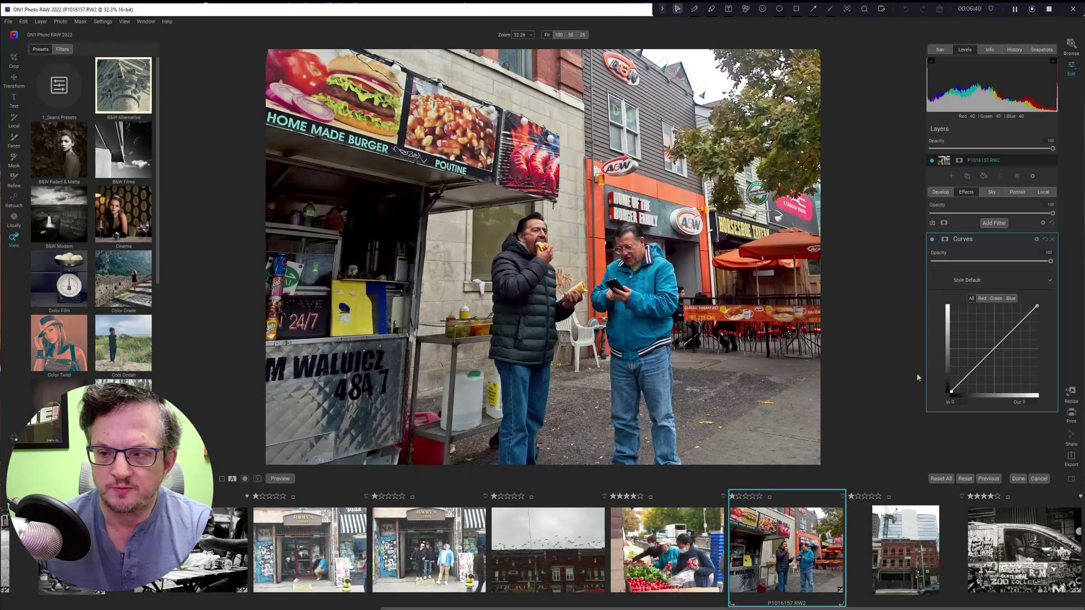
drag(969, 374, 969, 377)
drag(1021, 323, 1021, 317)
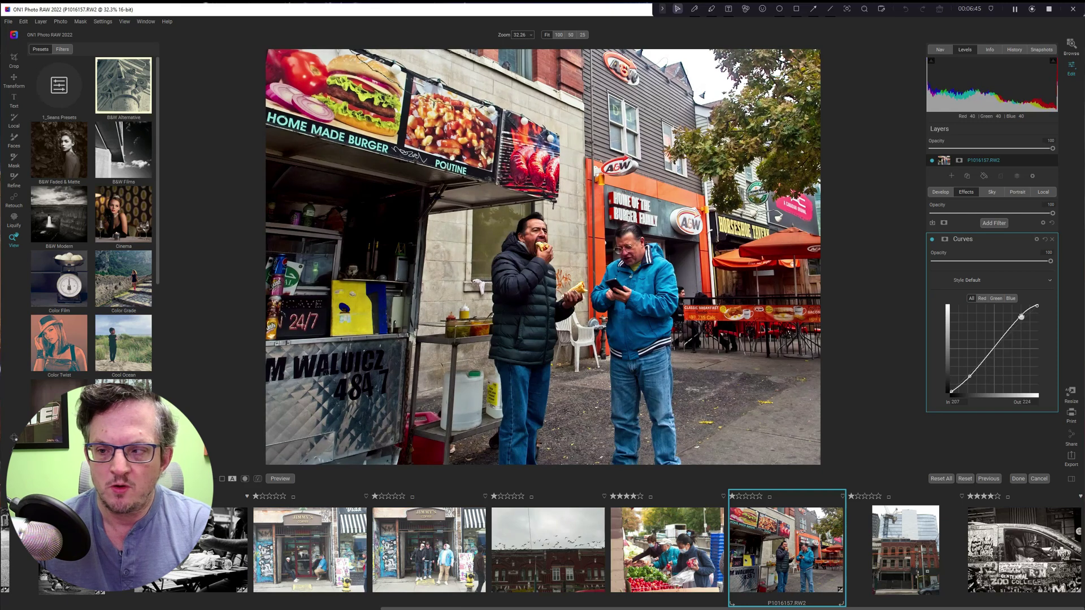
- Compare the photo with and without the Curves filter, and collapse the filter's settings
click(933, 241)
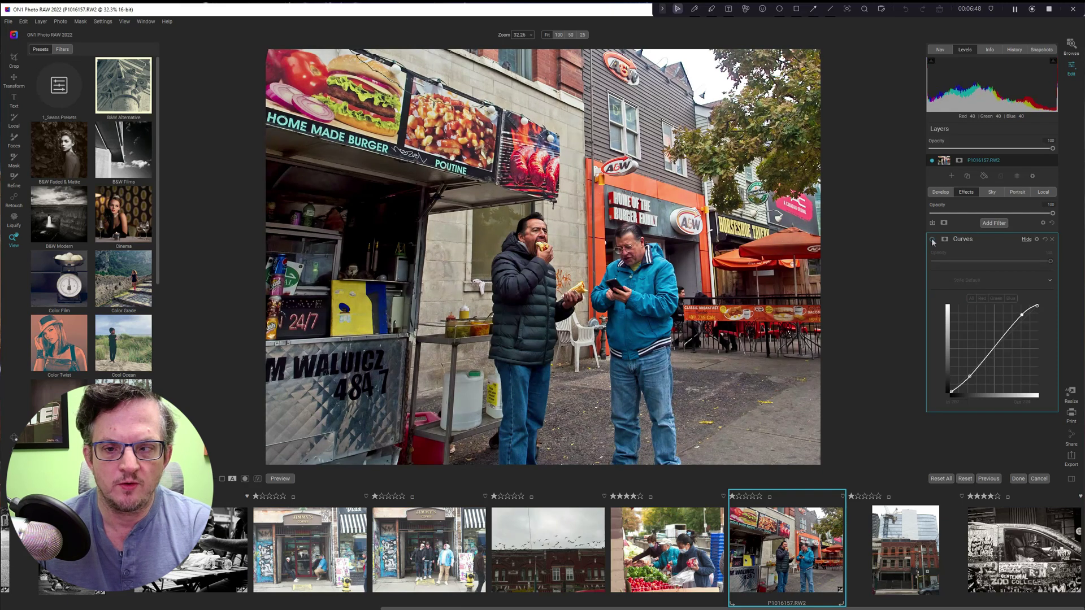
click(933, 241)
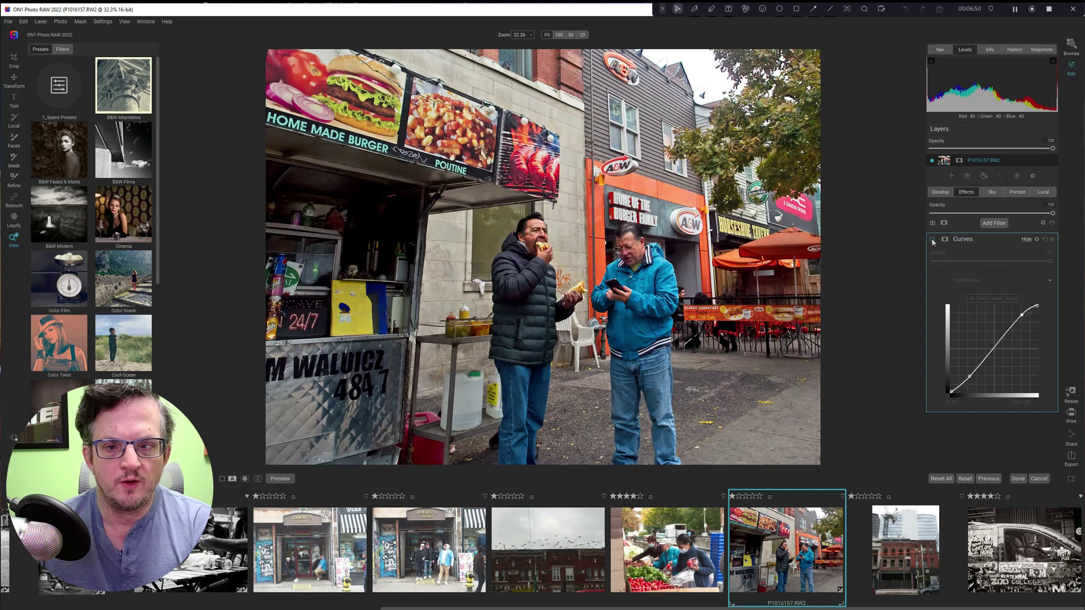
click(933, 240)
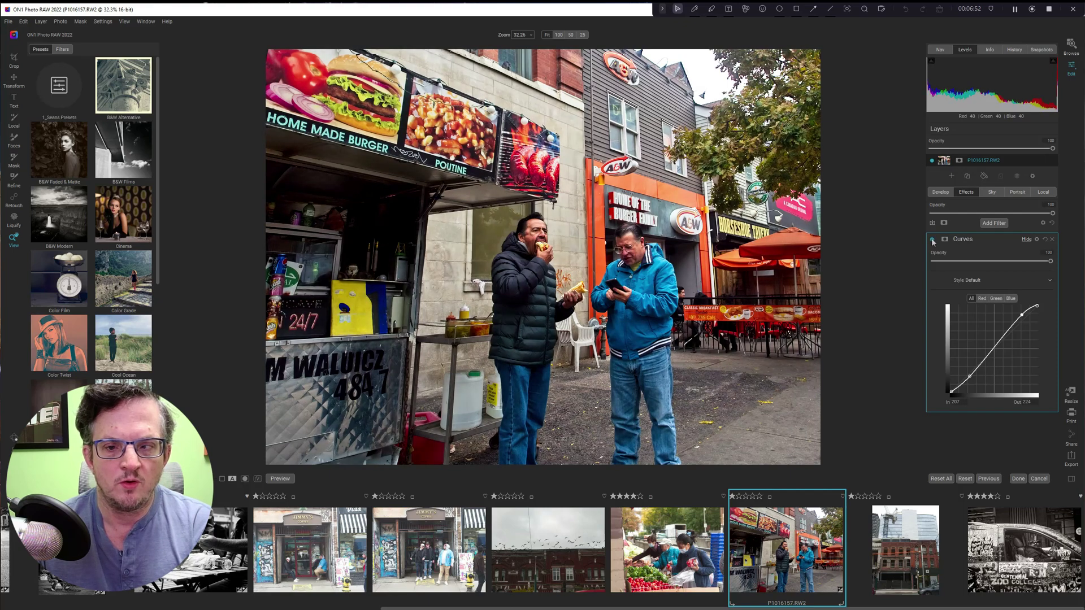
click(1023, 240)
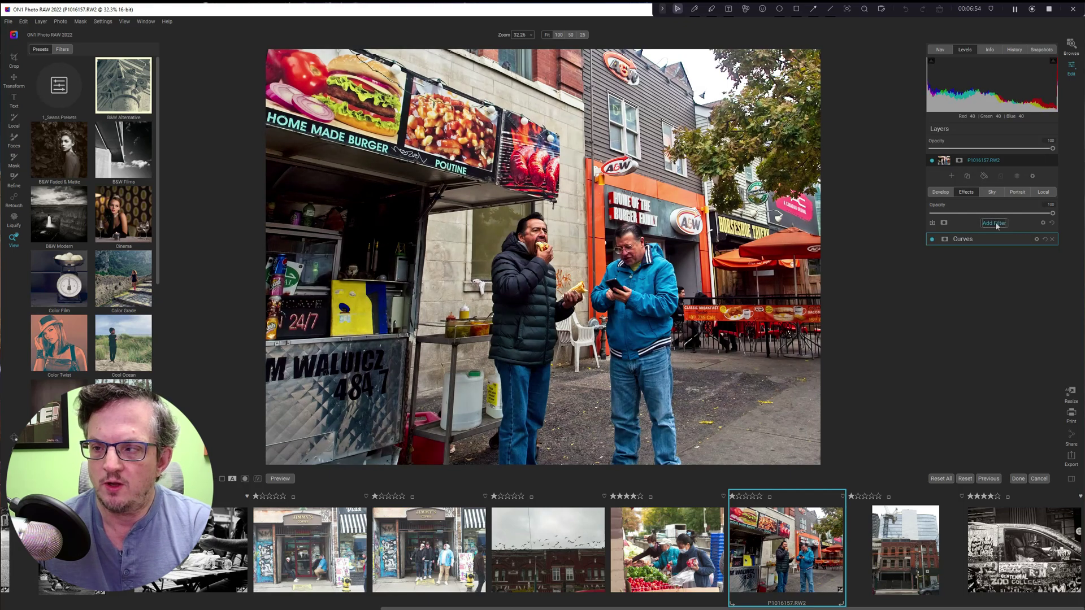
- Add a Dynamic Contrast filter, try the Surreal and Soft styles, settle on Natural, and compare the photo with and without the filter
click(995, 223)
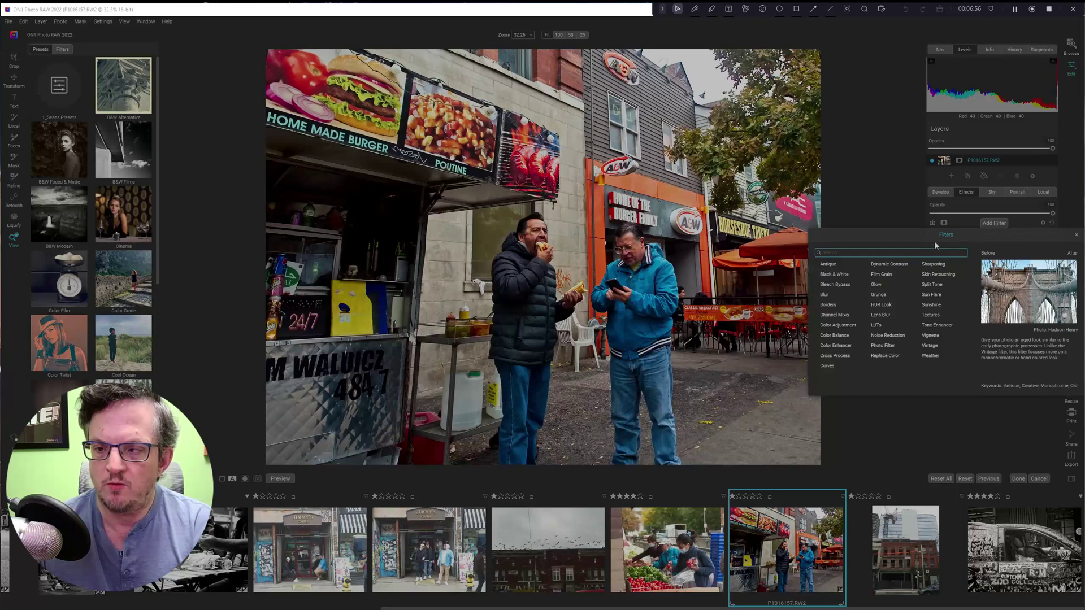
click(889, 265)
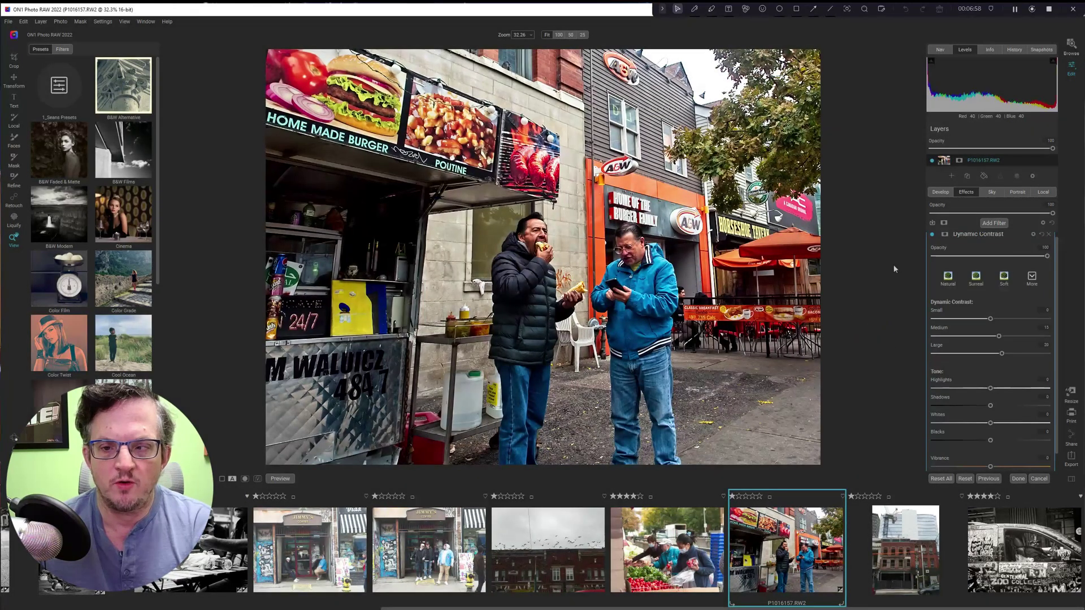
click(952, 286)
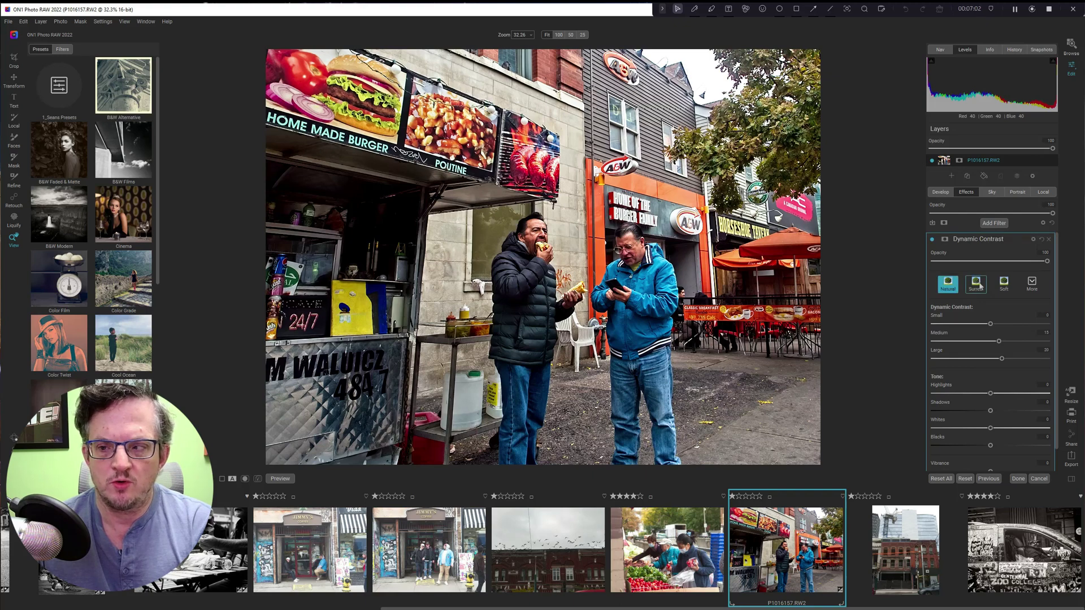
click(976, 286)
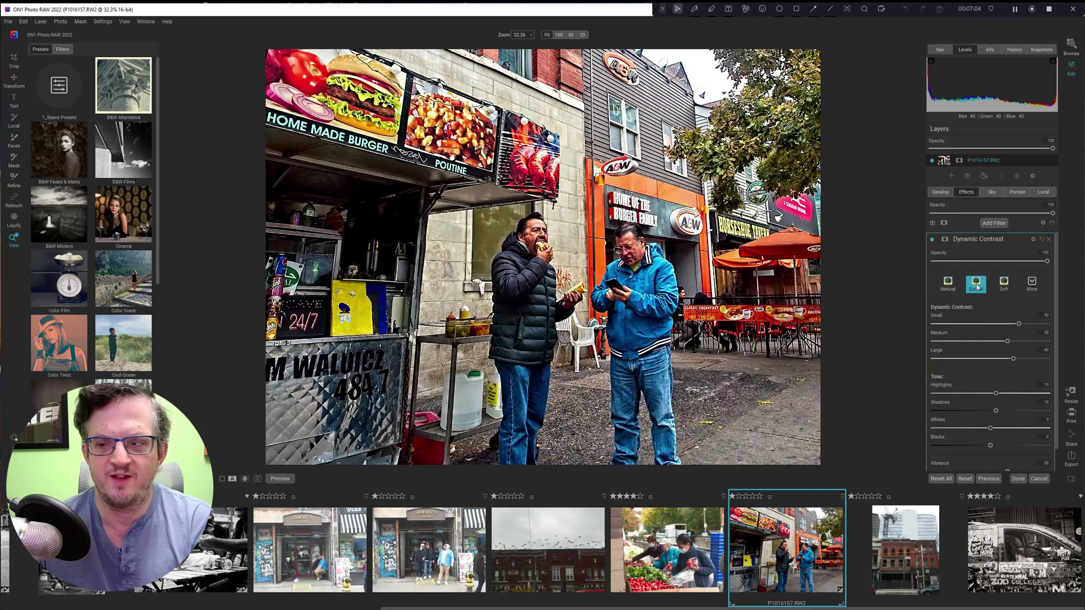
click(1005, 284)
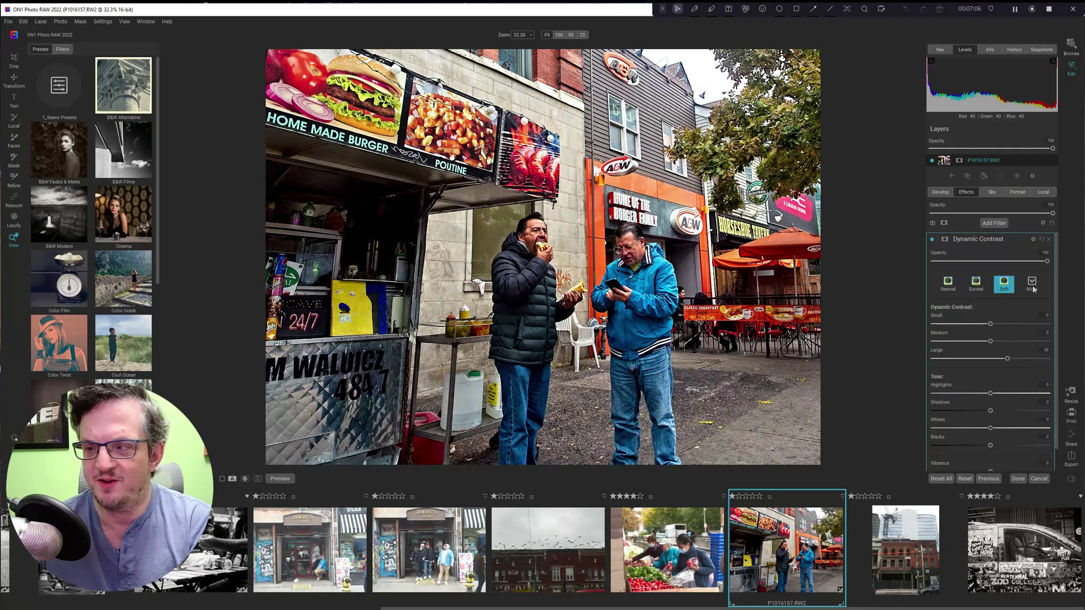
click(1032, 286)
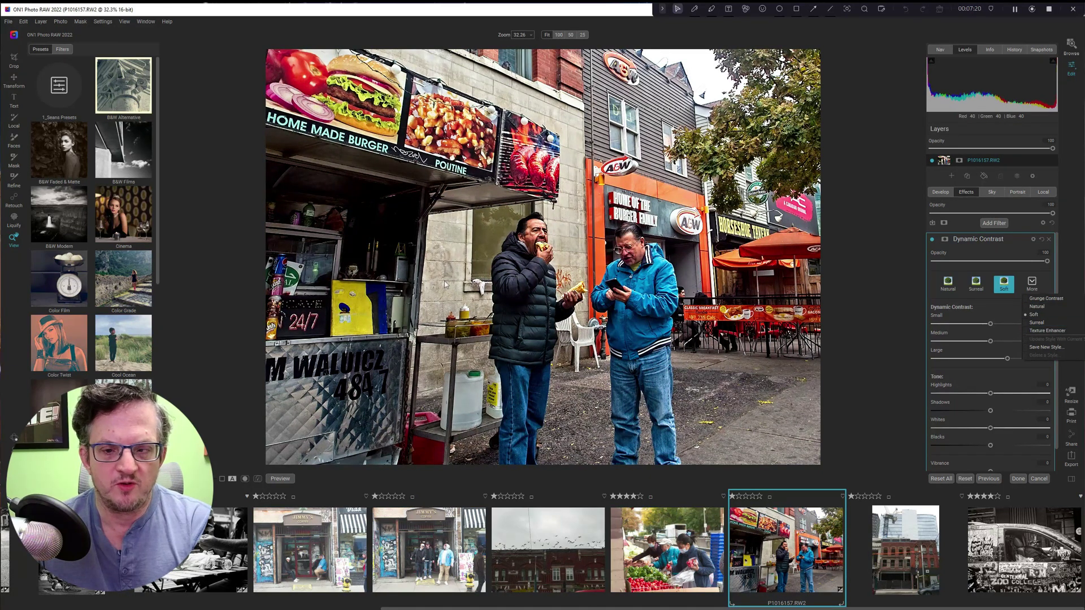
click(946, 285)
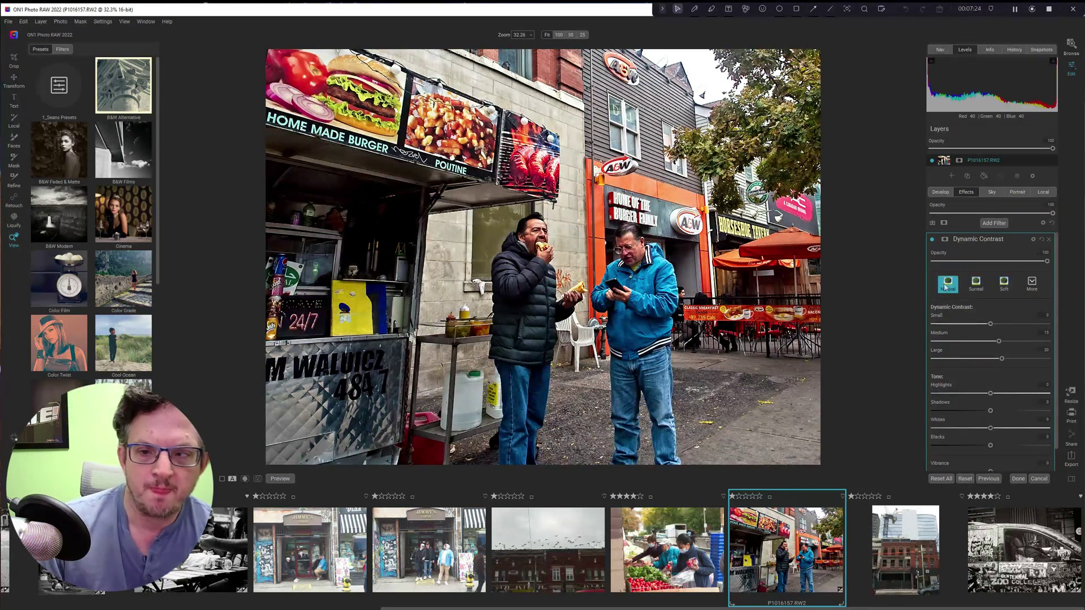
click(932, 240)
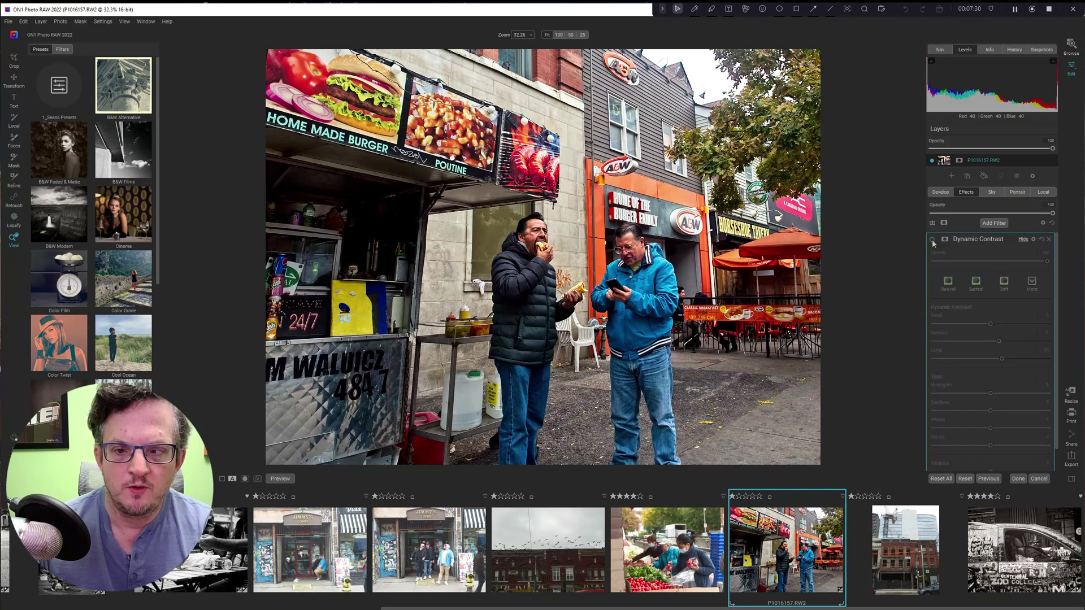
click(932, 240)
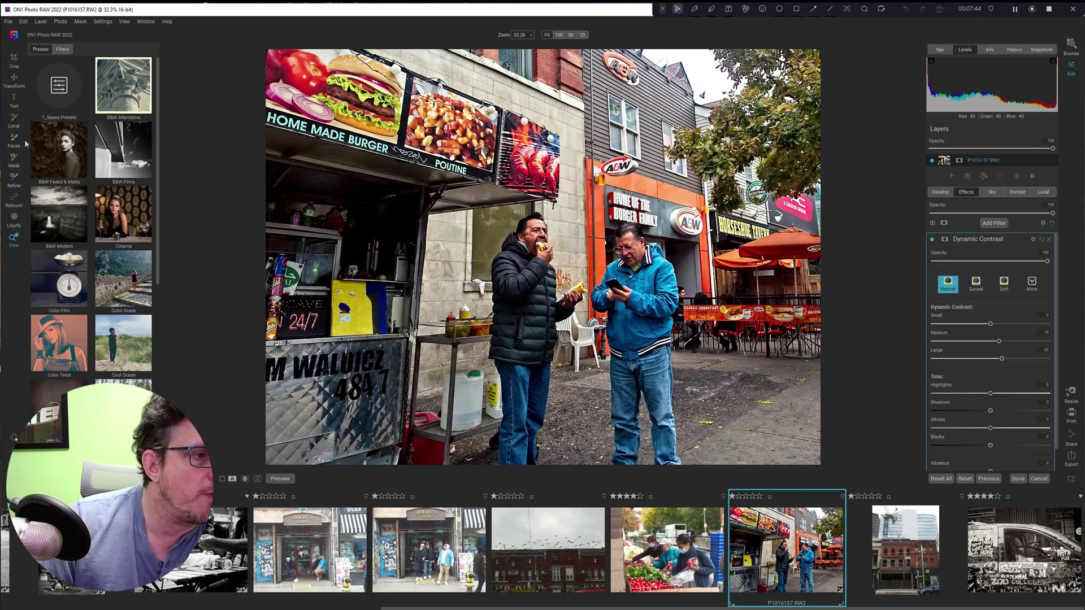
- Set up the masking brush in Paint Out mode with size 400, feather 20 and opacity 41
click(13, 165)
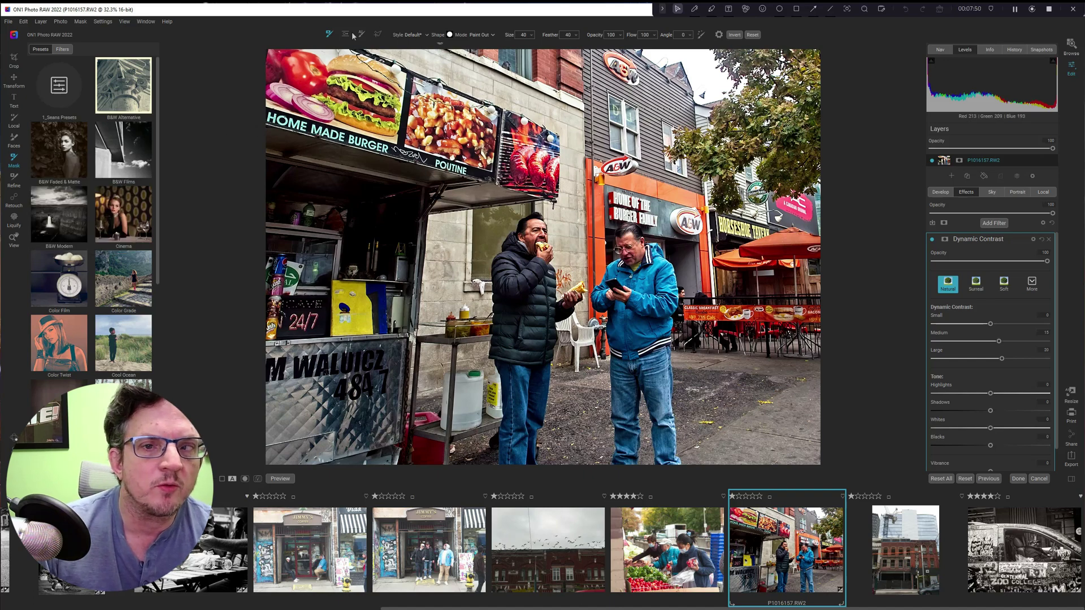
click(620, 36)
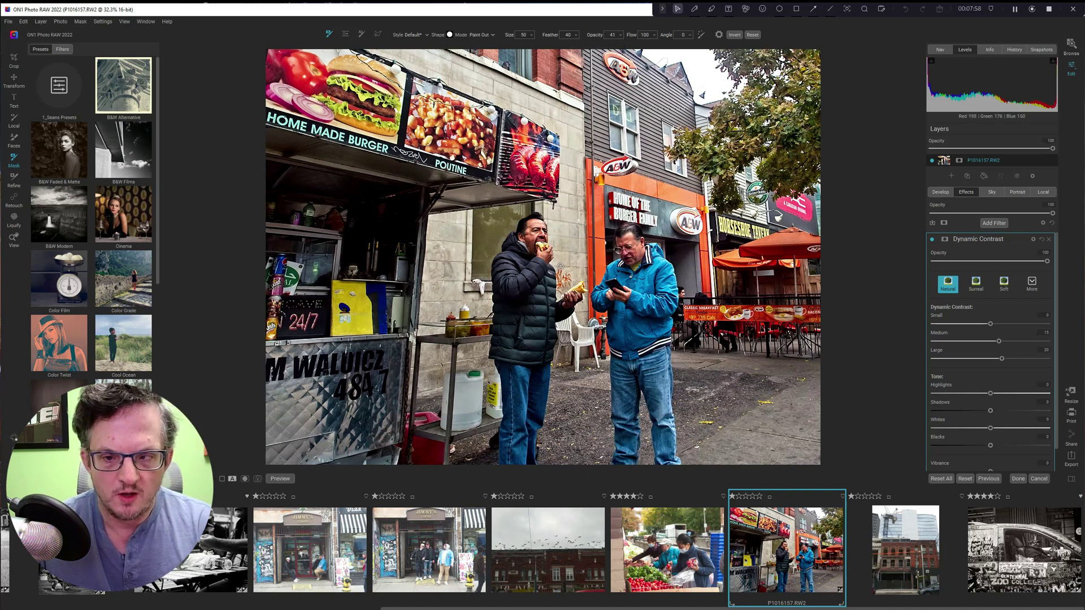
key(bracketright)
key(bracketright)
key(bracketright)
key(bracketright)
key(bracketright)
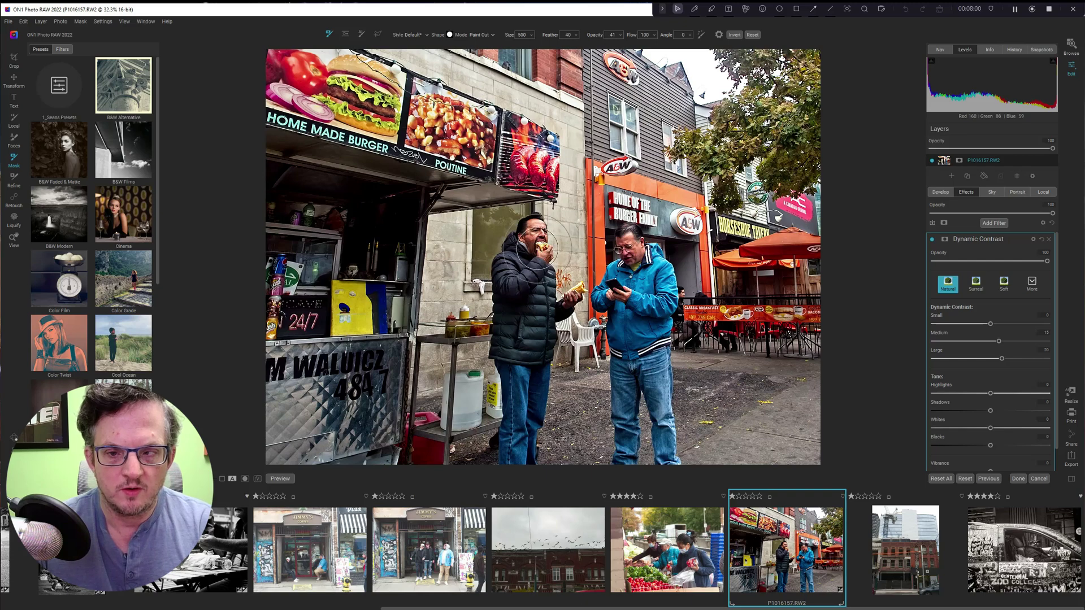
key(bracketleft)
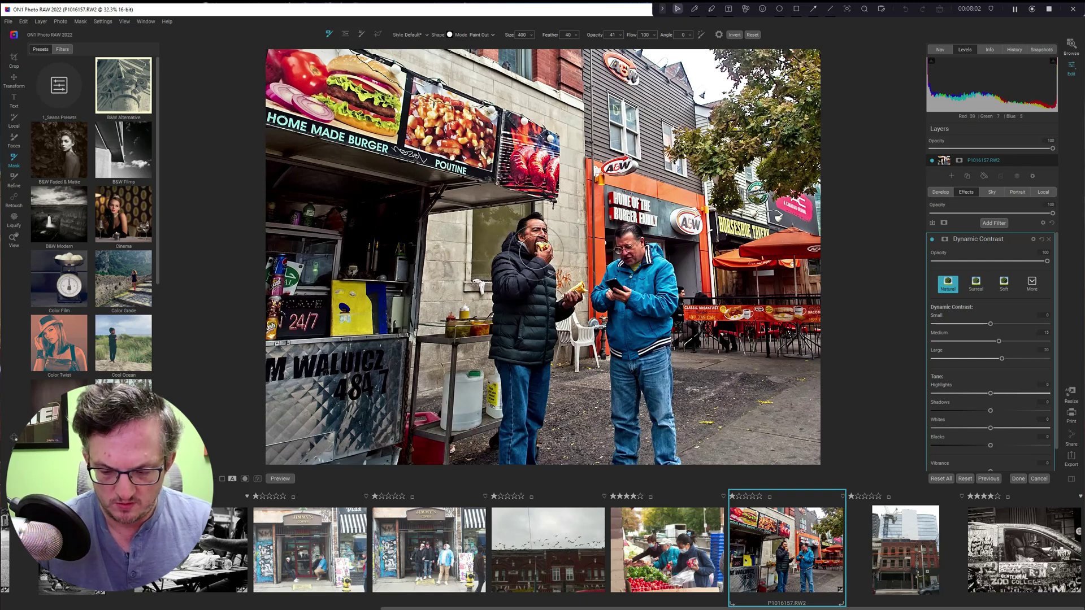
key(shift+bracketleft)
key(shift+bracketleft)
key(shift+bracketleft)
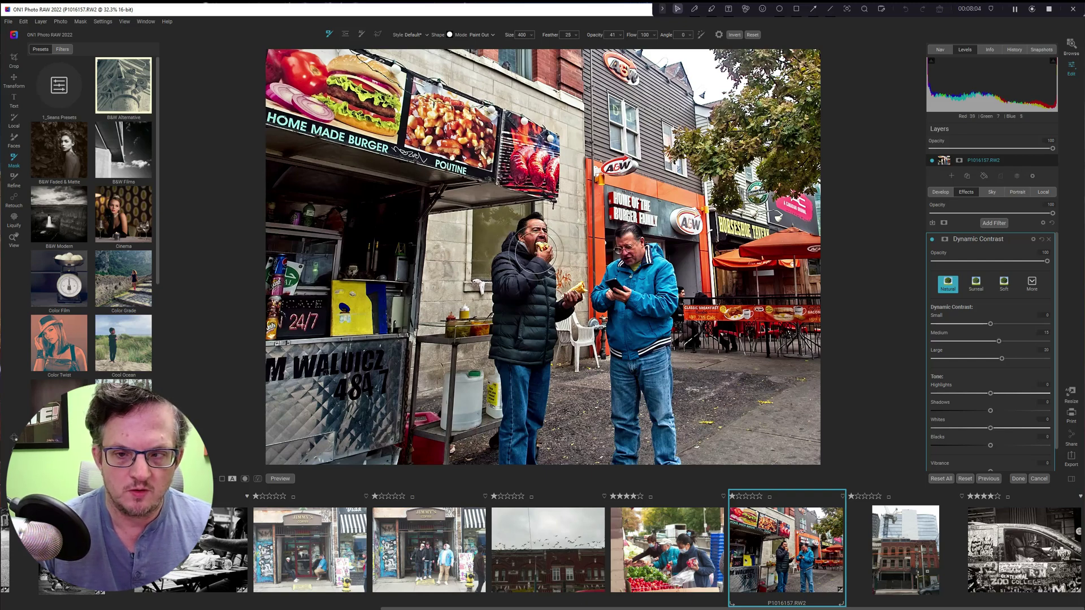
key(shift+bracketleft)
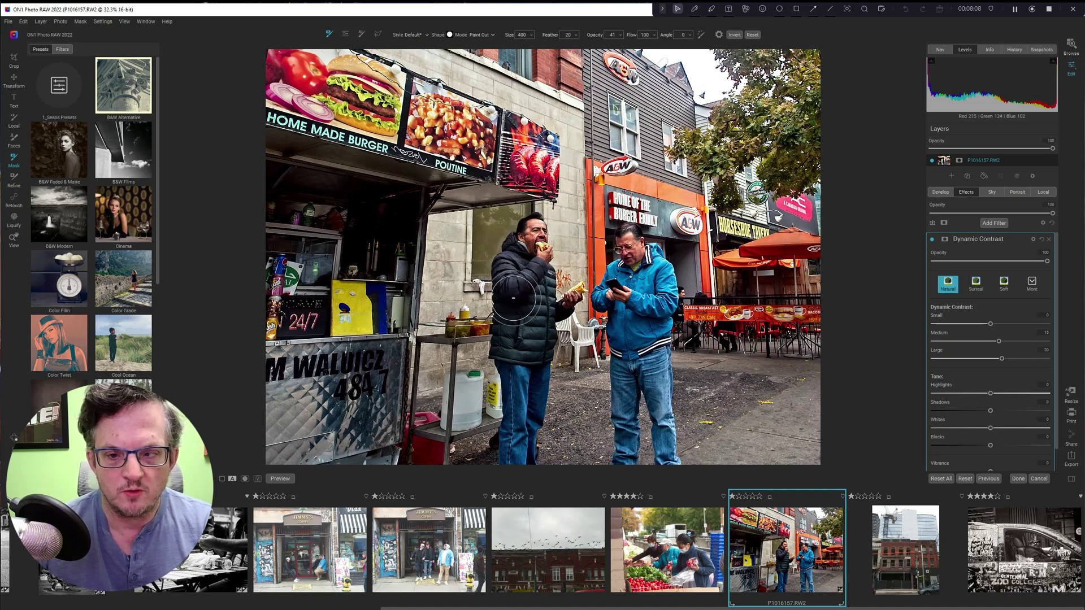
- Try to brush the Dynamic Contrast effect off both men, and show the mask overlay on the photo
mouse_move(513, 298)
mouse_down()
mouse_move(520, 436)
mouse_move(532, 424)
mouse_move(539, 308)
mouse_move(565, 283)
mouse_up()
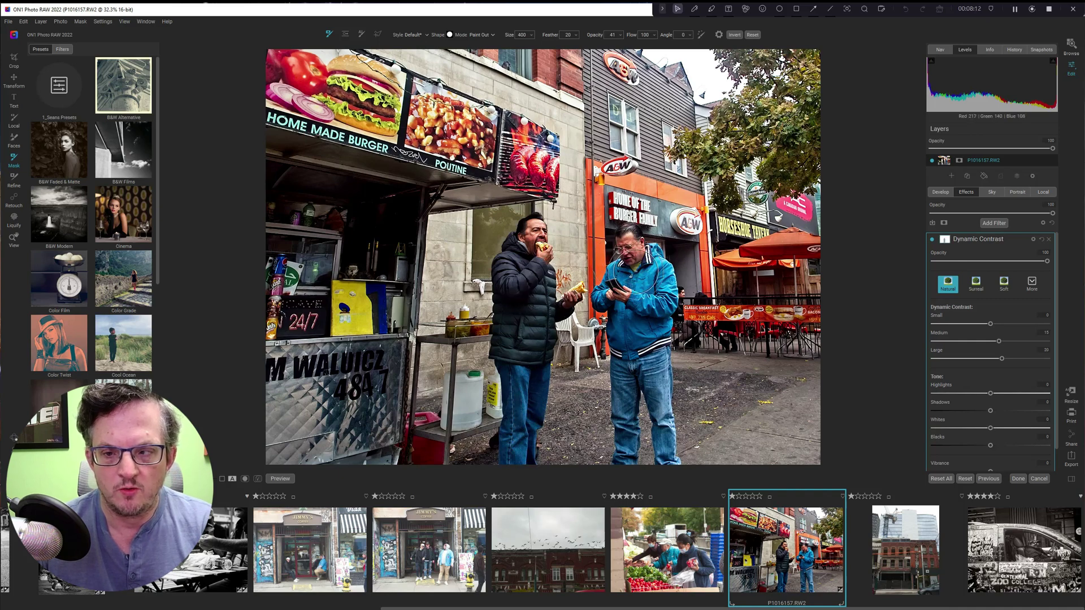
mouse_move(635, 270)
mouse_down()
mouse_move(628, 453)
mouse_move(645, 365)
mouse_move(662, 454)
mouse_move(658, 268)
mouse_move(636, 263)
mouse_up()
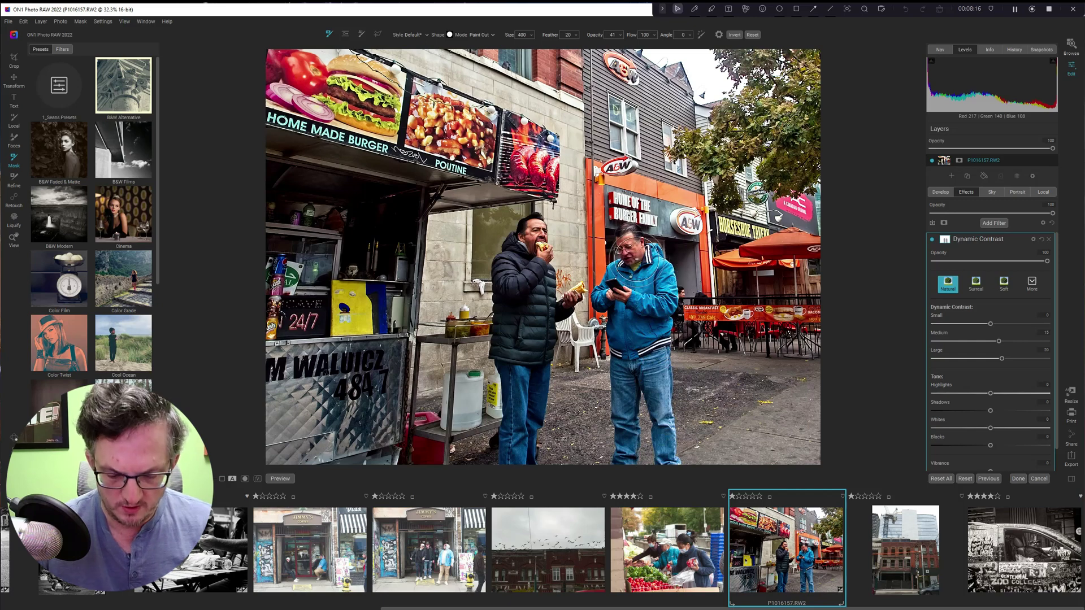
key(ctrl+m)
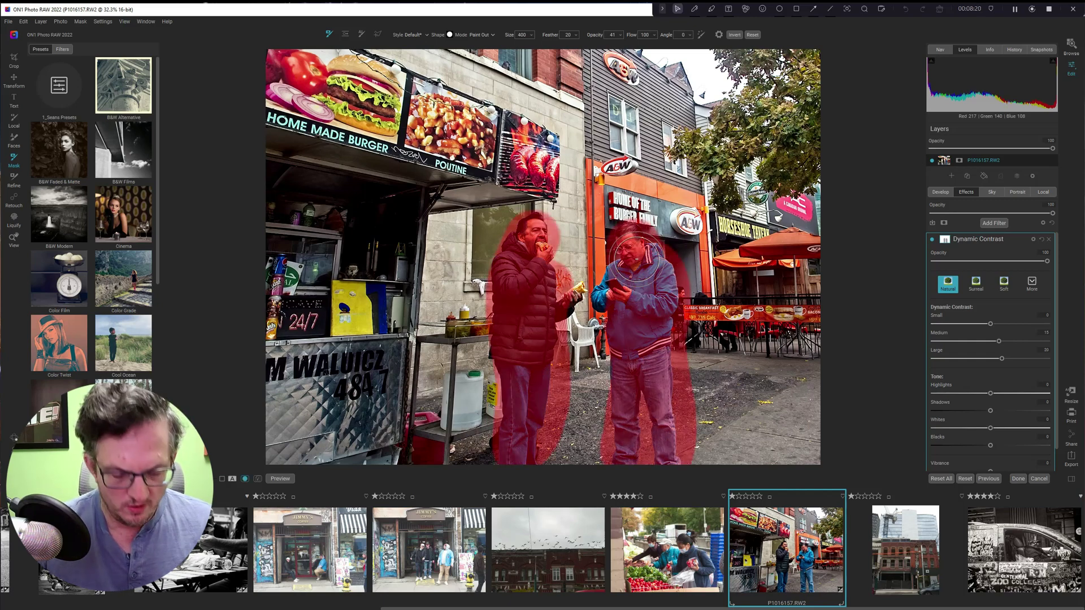
- Undo the mask strokes over the two men, and turn the Dynamic Contrast filter back on
key(ctrl+z)
key(ctrl+z)
key(ctrl+z)
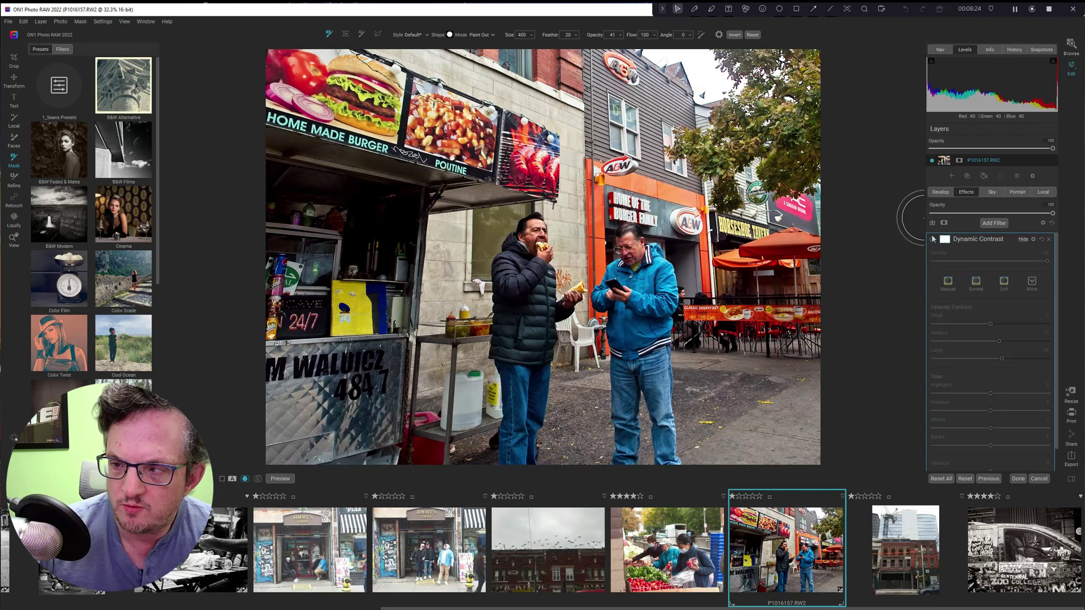
click(933, 239)
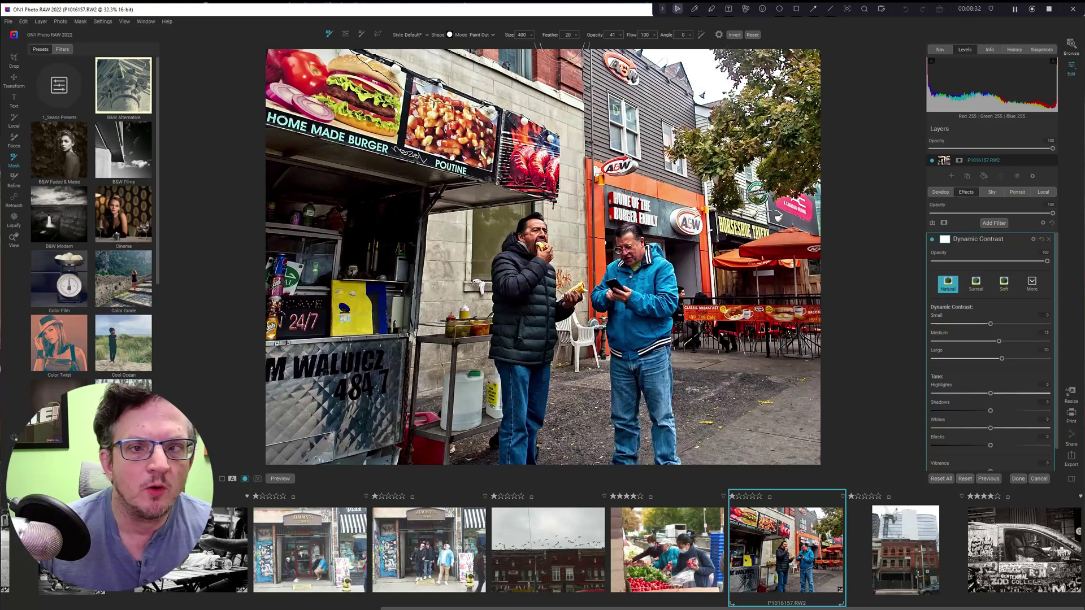
- Mark the scene around and between the two men as Drop areas for the Dynamic Contrast mask, using brush sizes 150 and 45
click(361, 33)
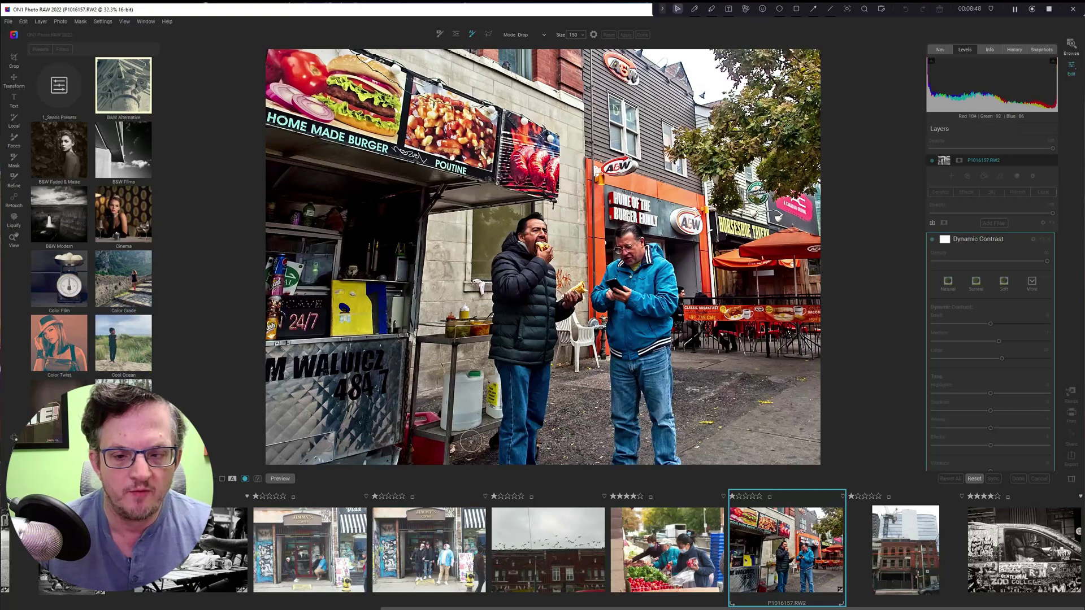
mouse_move(480, 439)
mouse_down()
mouse_move(370, 411)
mouse_move(327, 328)
mouse_move(287, 196)
mouse_move(409, 117)
mouse_move(490, 88)
mouse_move(668, 110)
mouse_move(795, 188)
mouse_move(809, 333)
mouse_move(791, 406)
mouse_move(757, 456)
mouse_move(747, 264)
mouse_move(611, 165)
mouse_move(494, 183)
mouse_move(435, 247)
mouse_move(382, 342)
mouse_up()
key(bracketleft)
key(bracketleft)
key(bracketleft)
key(bracketleft)
key(bracketleft)
key(bracketleft)
key(bracketleft)
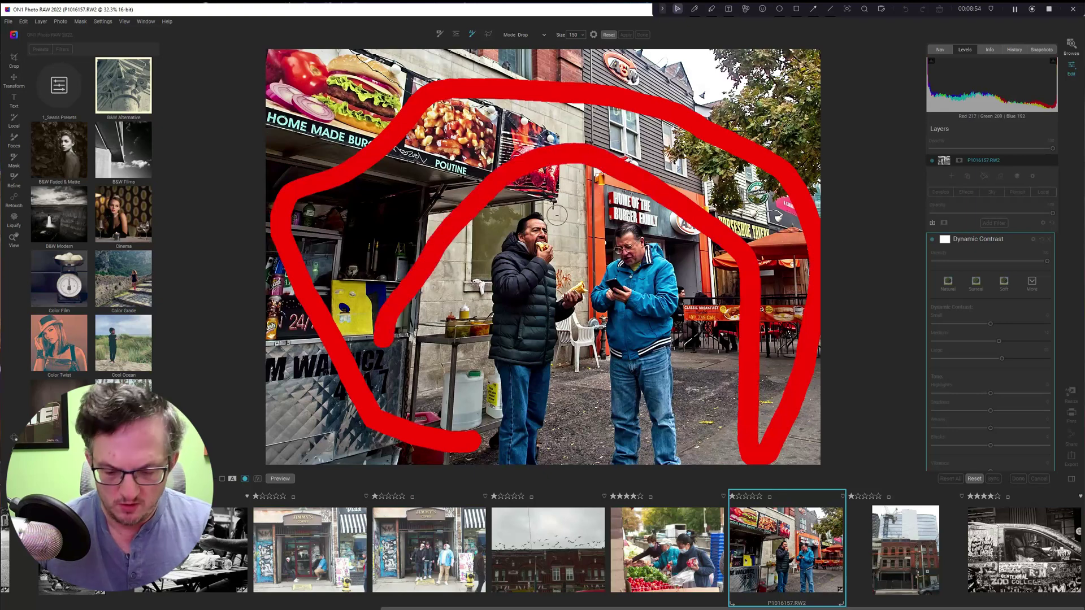
mouse_move(575, 183)
mouse_down()
mouse_move(578, 223)
mouse_move(600, 237)
mouse_move(616, 192)
mouse_up()
key(bracketleft)
key(bracketleft)
drag(585, 357, 579, 459)
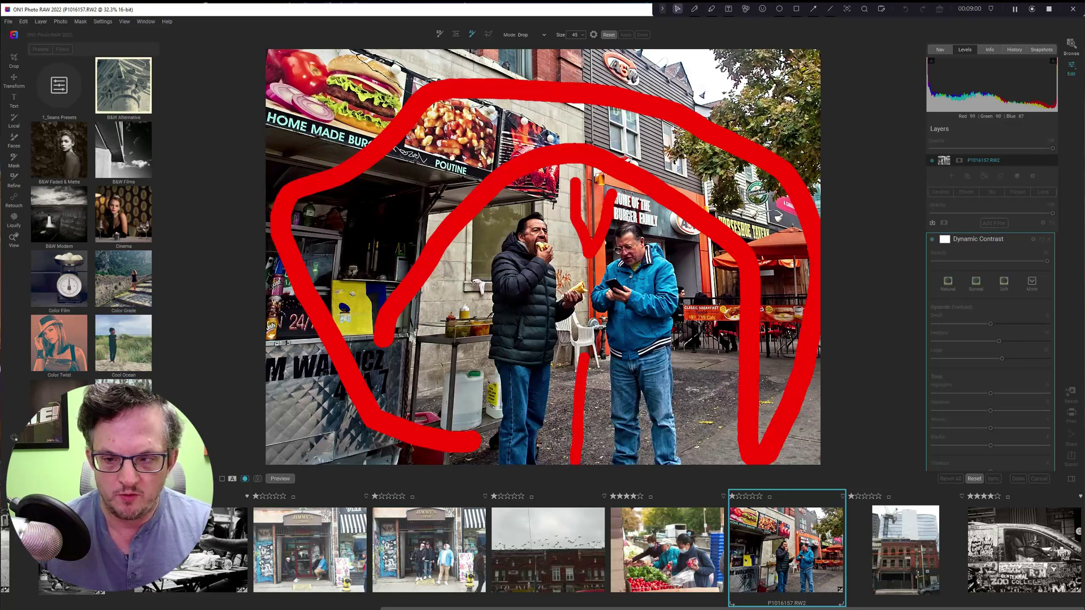
drag(643, 415, 652, 463)
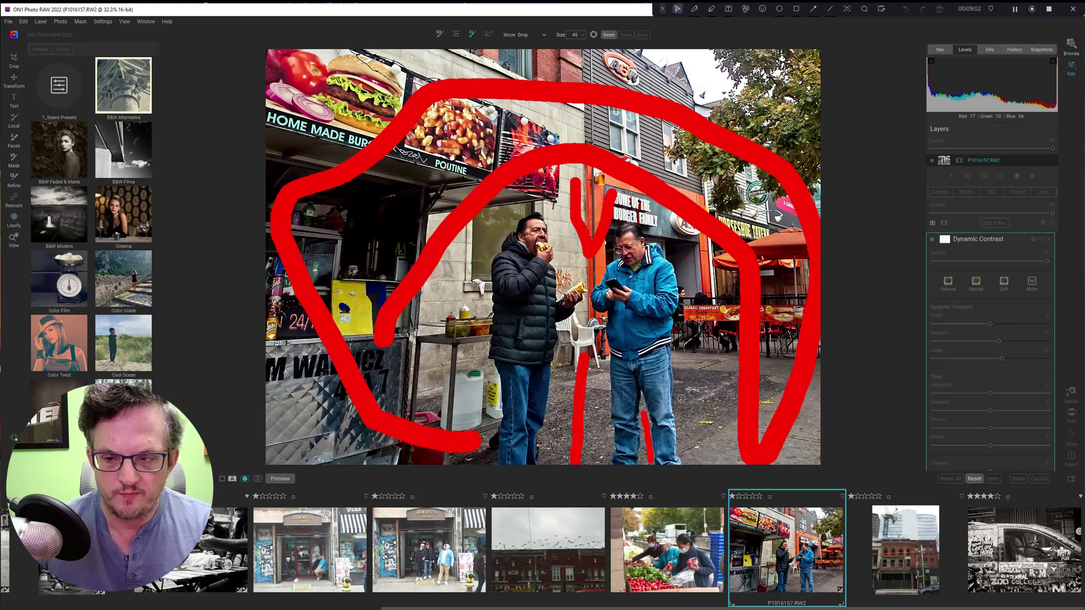
drag(691, 367, 701, 465)
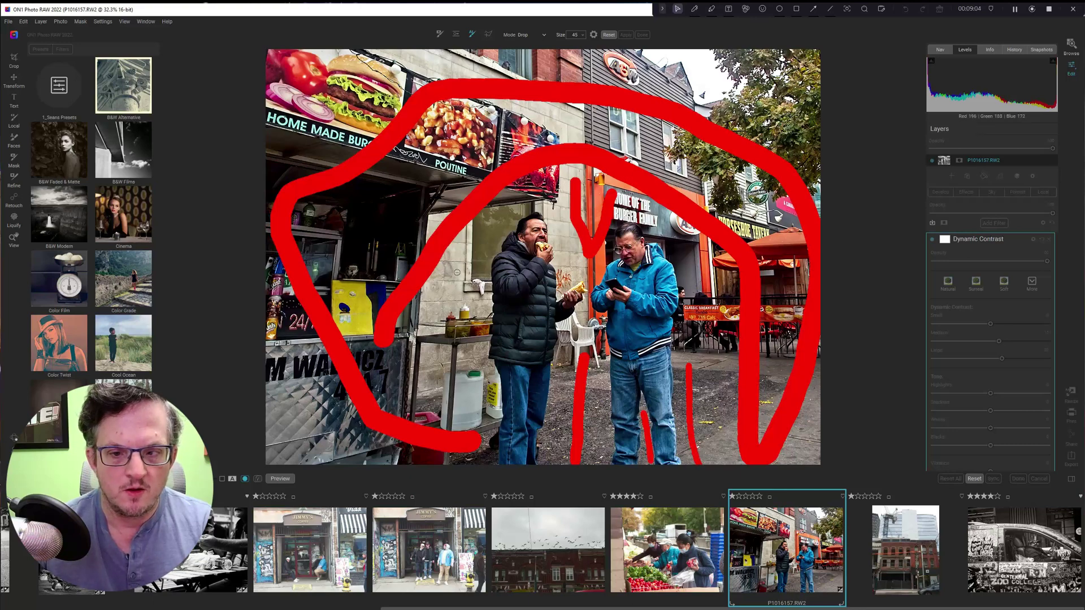
drag(452, 267, 450, 406)
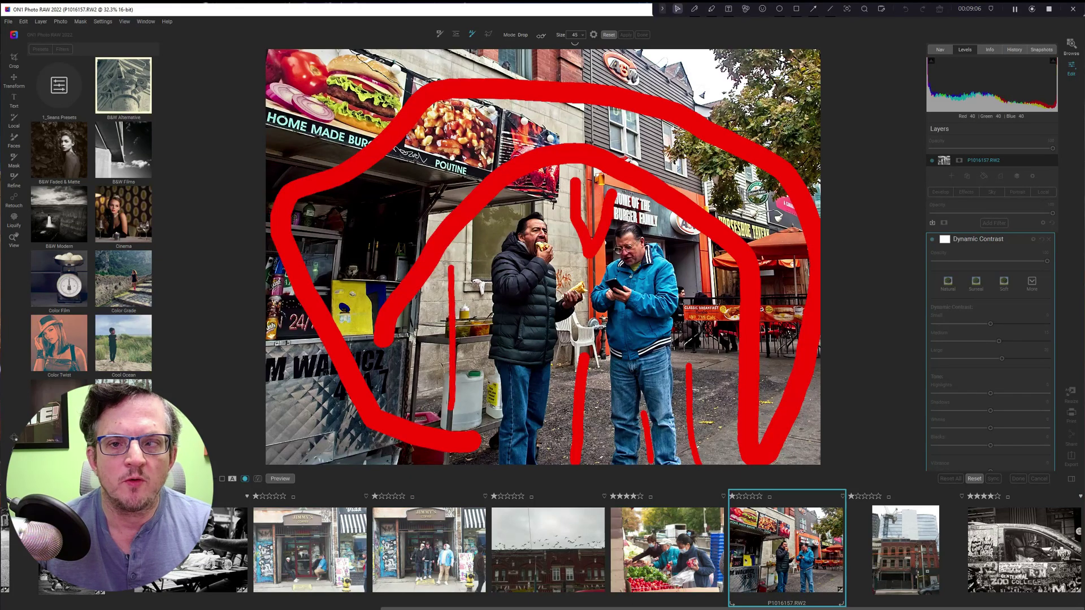
- Mark both men's heads, bodies and legs as Keep areas for the mask, using brush size 45
click(525, 35)
click(525, 50)
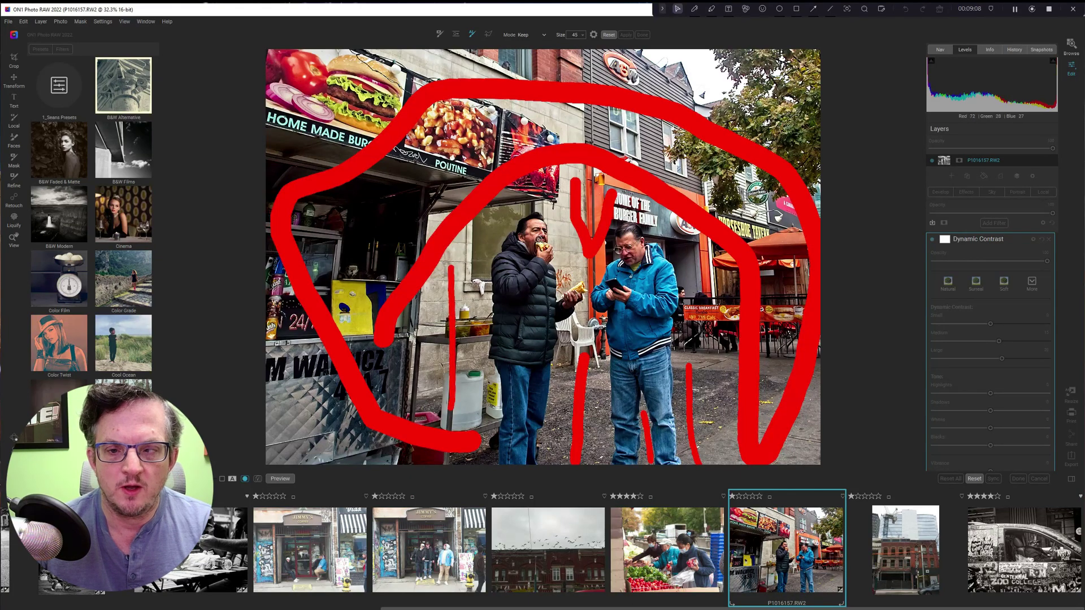
mouse_move(536, 228)
mouse_down()
mouse_move(522, 270)
mouse_move(514, 451)
mouse_up()
drag(544, 262, 531, 436)
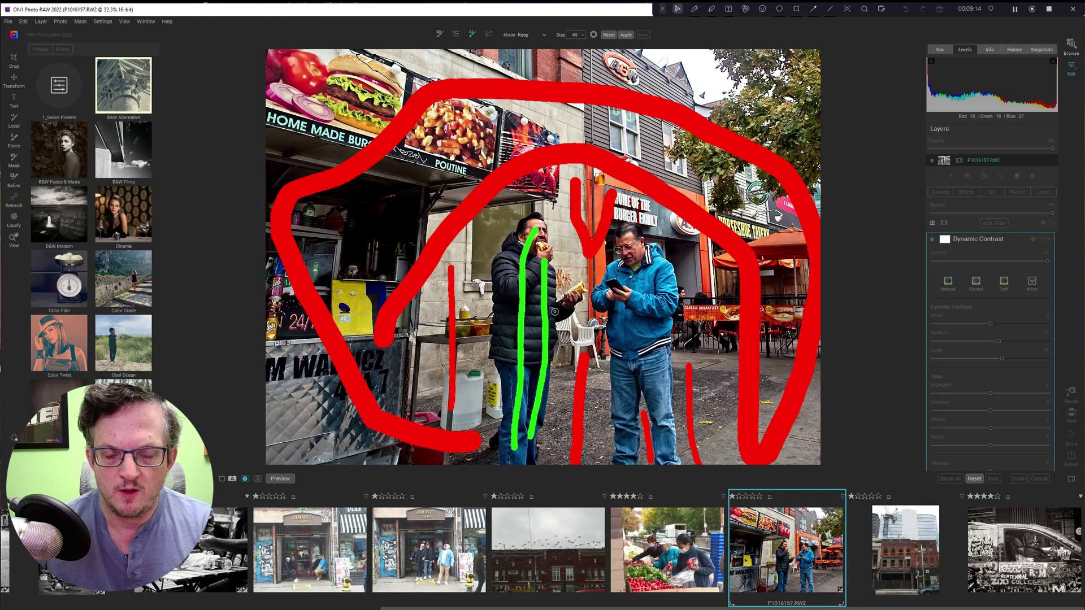
drag(555, 313, 570, 298)
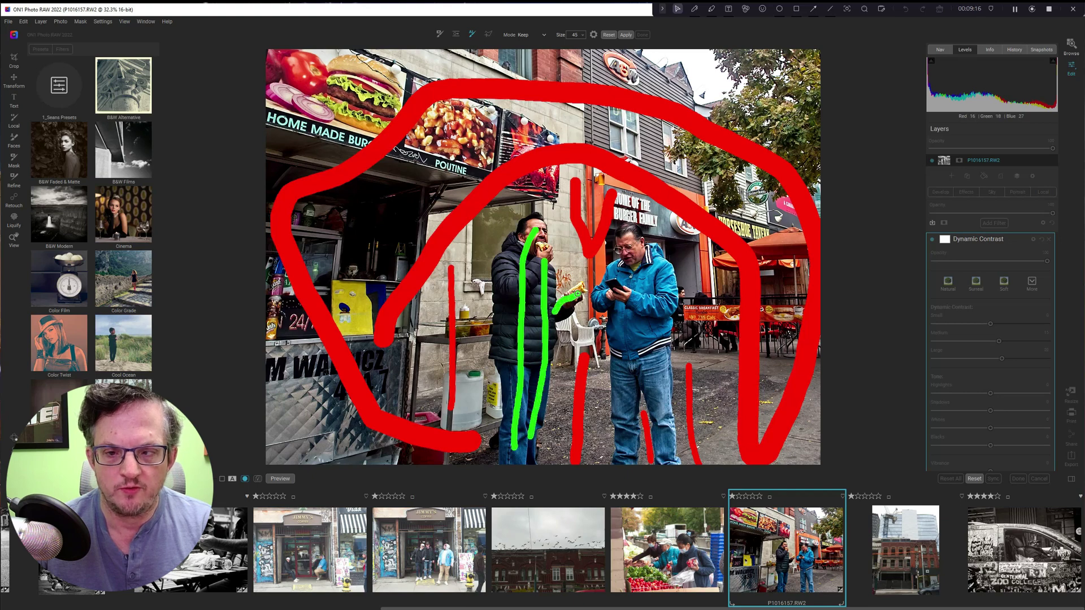
drag(511, 250, 503, 344)
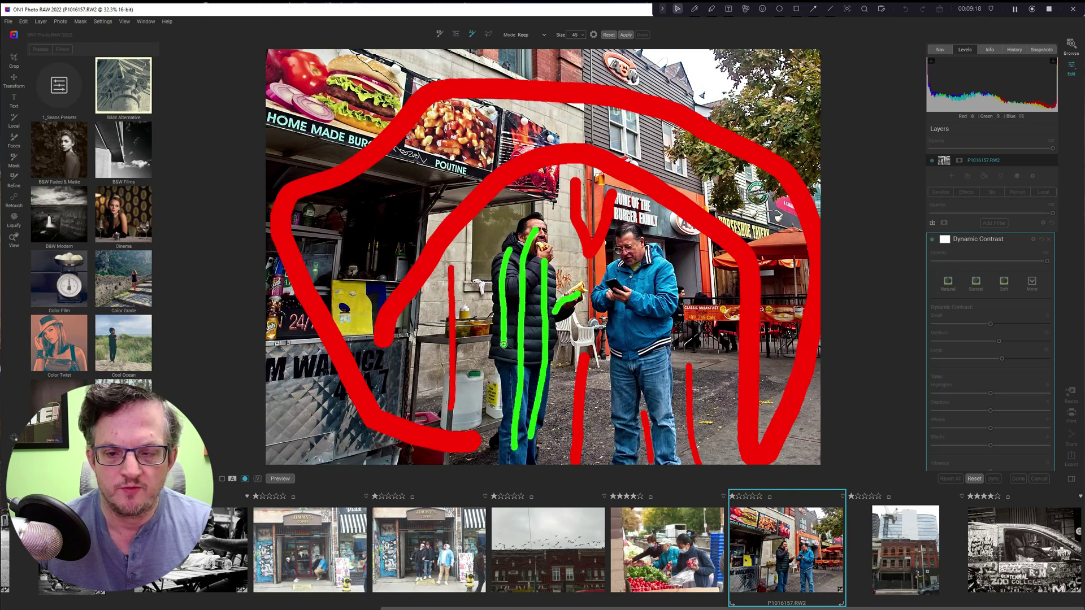
mouse_move(645, 256)
mouse_down()
mouse_move(632, 238)
mouse_move(654, 258)
mouse_move(662, 292)
mouse_move(663, 456)
mouse_up()
drag(664, 367, 671, 438)
drag(627, 364, 621, 448)
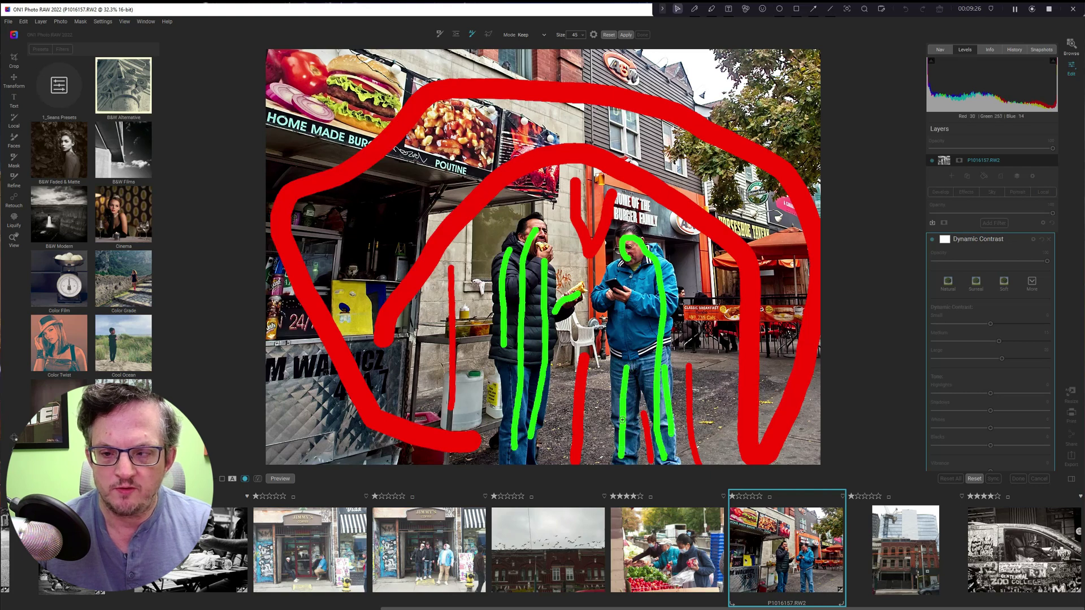
- Add a Keep stroke over the blue-jacketed man's torso, and generate the mask from the marked areas
mouse_move(614, 365)
mouse_down()
mouse_move(617, 285)
mouse_move(605, 296)
mouse_move(602, 285)
mouse_move(627, 267)
mouse_up()
click(626, 35)
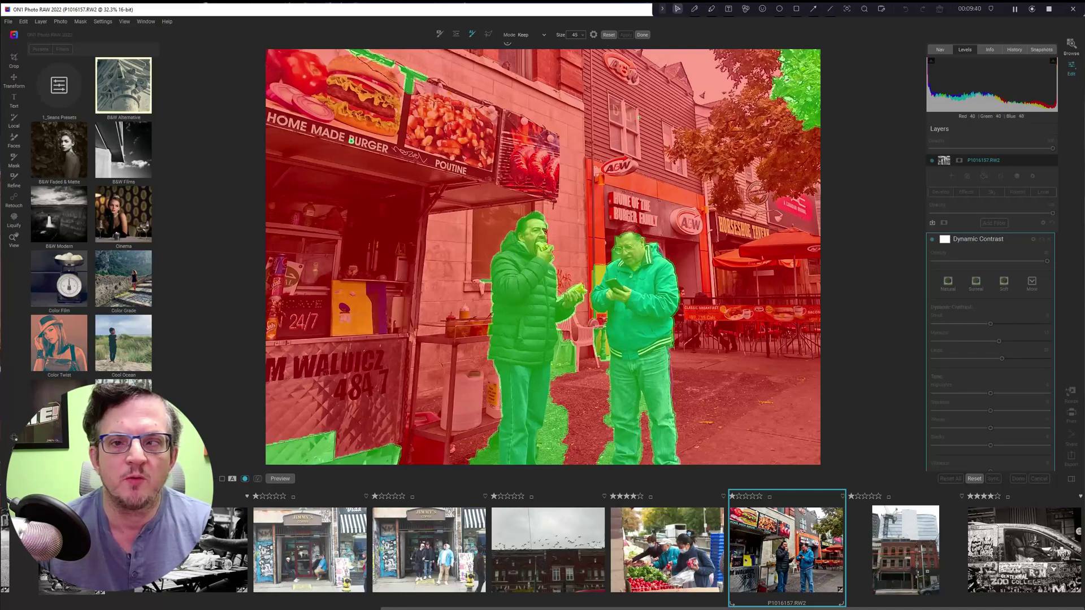
- Mark the wrongly kept patches as Drop areas: the tree, sign edge, ground near the cart, and spots around the men's legs, chair and shoulder
click(523, 35)
click(526, 51)
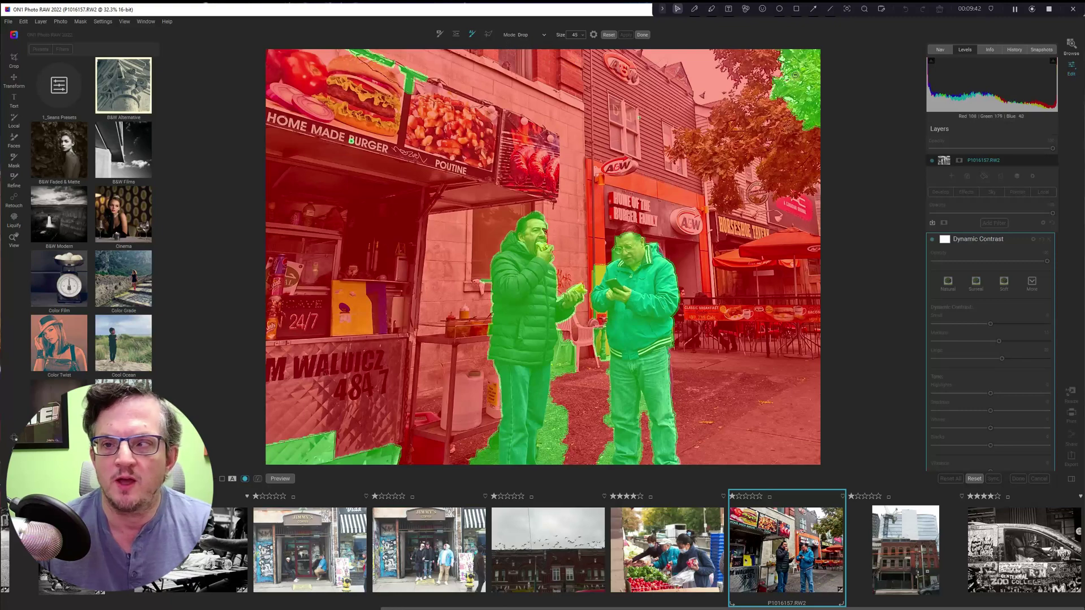
mouse_move(792, 57)
mouse_down()
mouse_move(794, 87)
mouse_move(815, 110)
mouse_move(807, 59)
mouse_move(805, 94)
mouse_up()
mouse_move(363, 54)
mouse_down()
mouse_move(433, 78)
mouse_move(406, 94)
mouse_up()
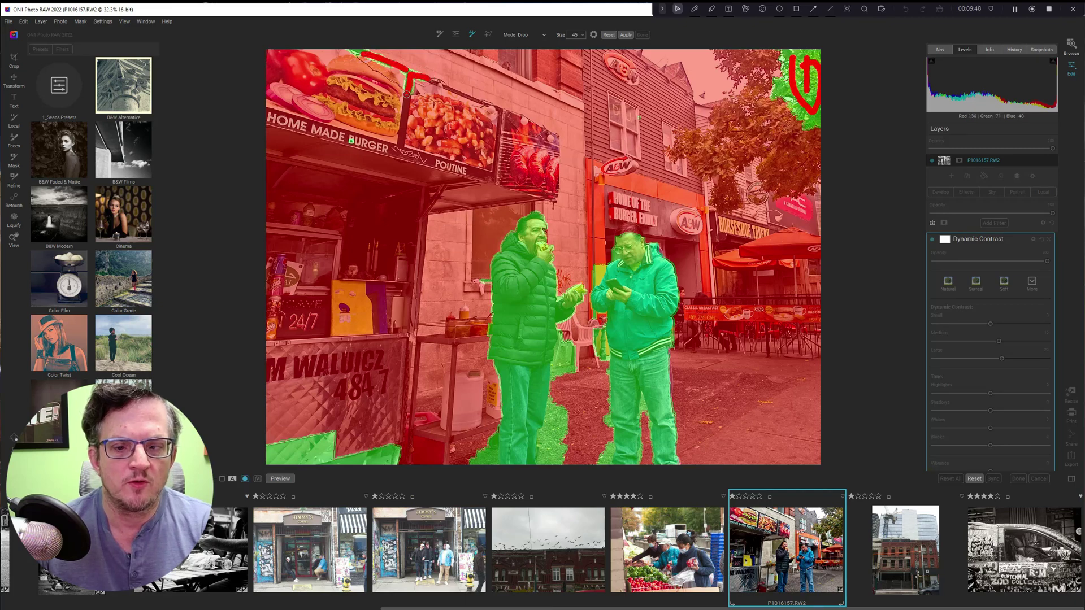
mouse_move(292, 458)
mouse_down()
mouse_move(312, 449)
mouse_move(412, 461)
mouse_up()
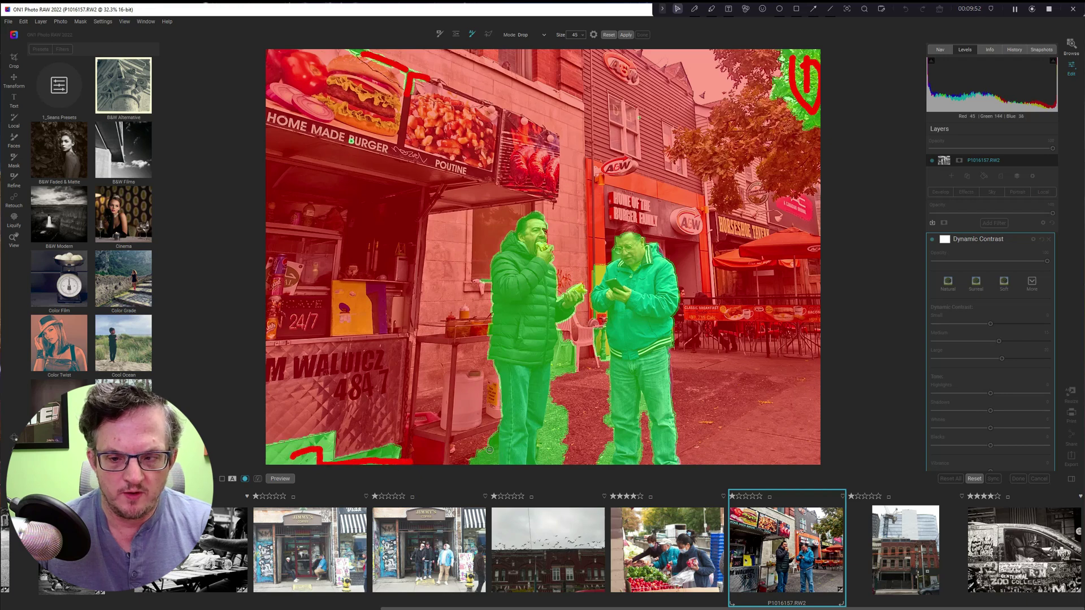
drag(489, 450, 492, 465)
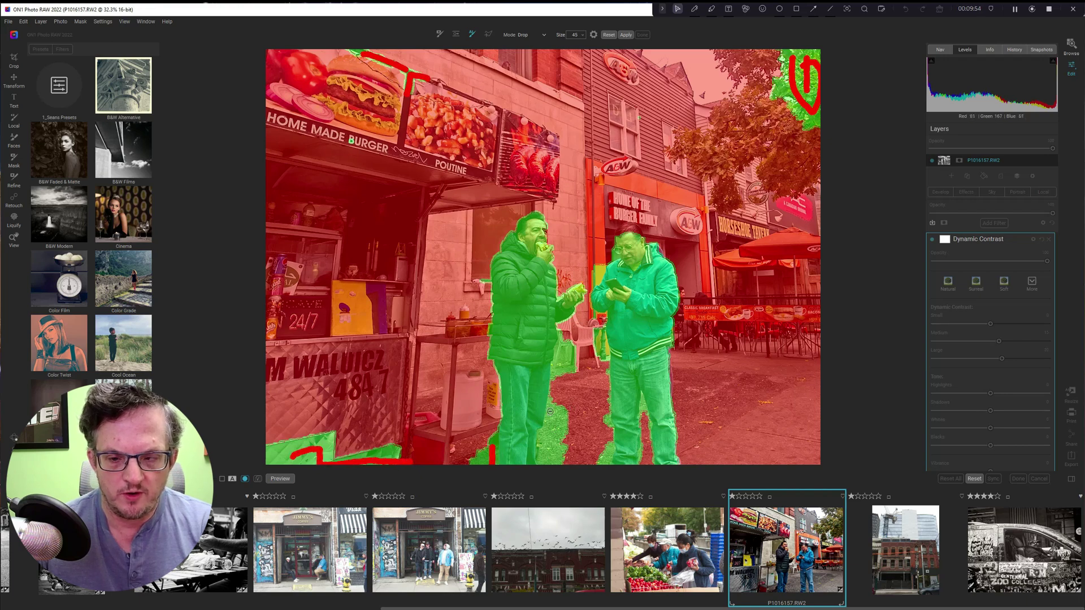
drag(554, 407, 559, 465)
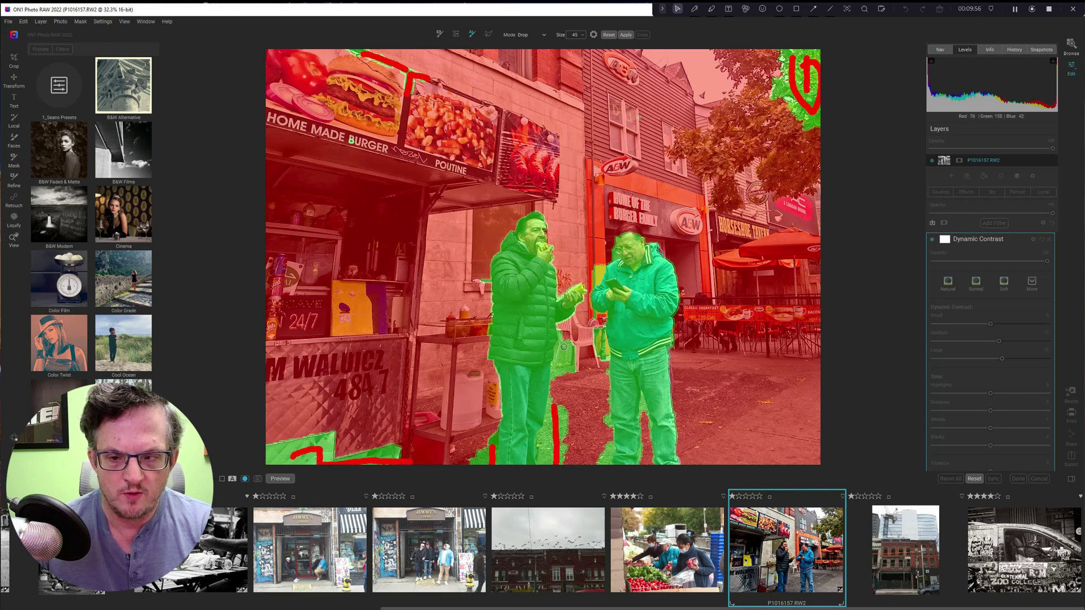
drag(563, 342, 565, 372)
drag(602, 334, 606, 359)
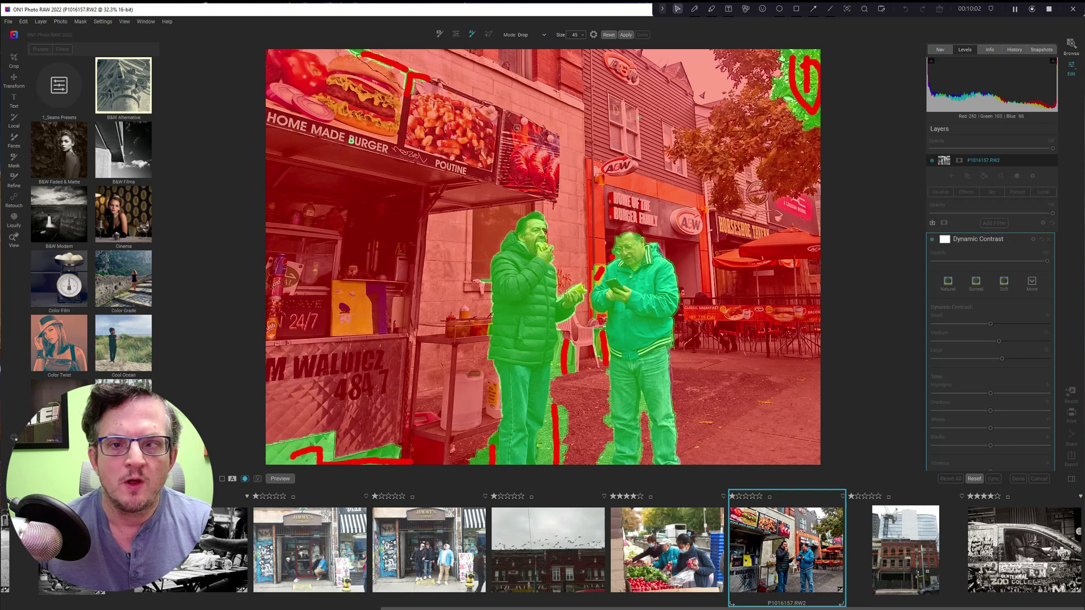
- Mark the top of the blue-jacketed man's head as Keep and the ground by the other man's legs as Drop, and apply the mask
click(531, 36)
click(525, 47)
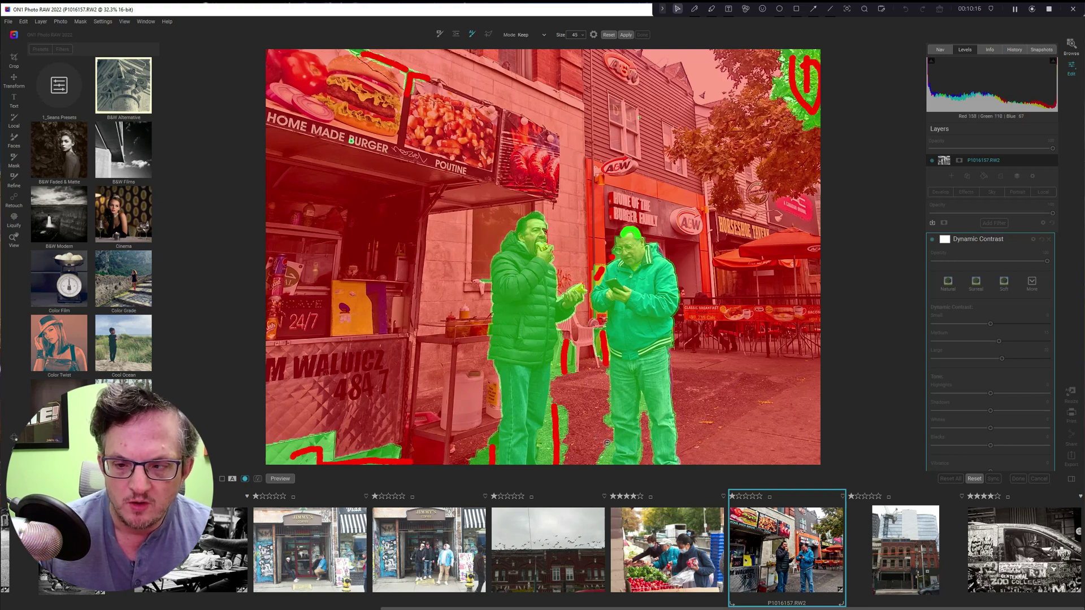
click(518, 34)
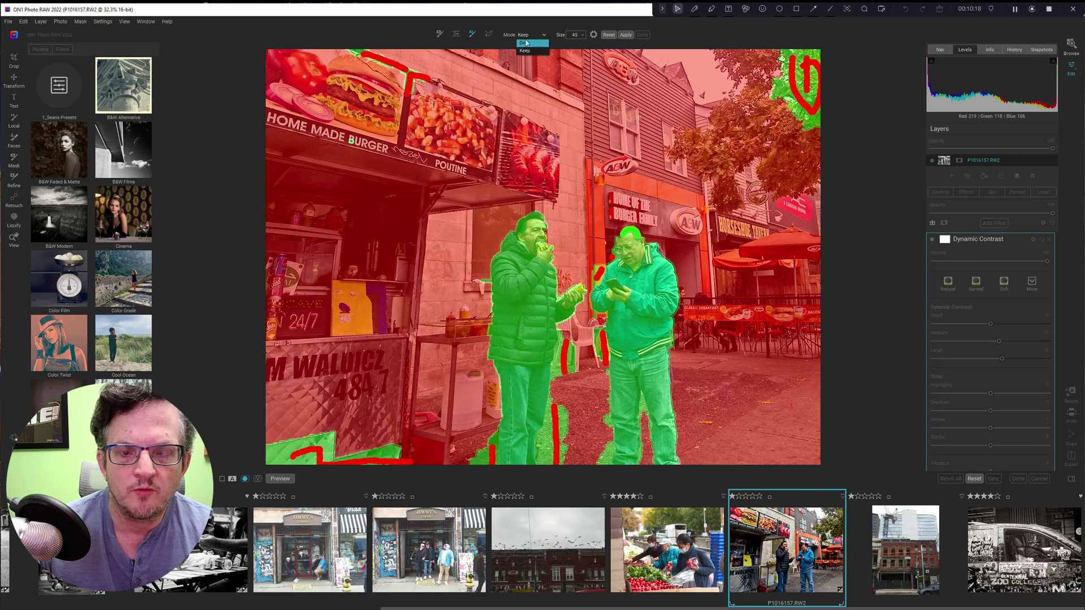
click(529, 50)
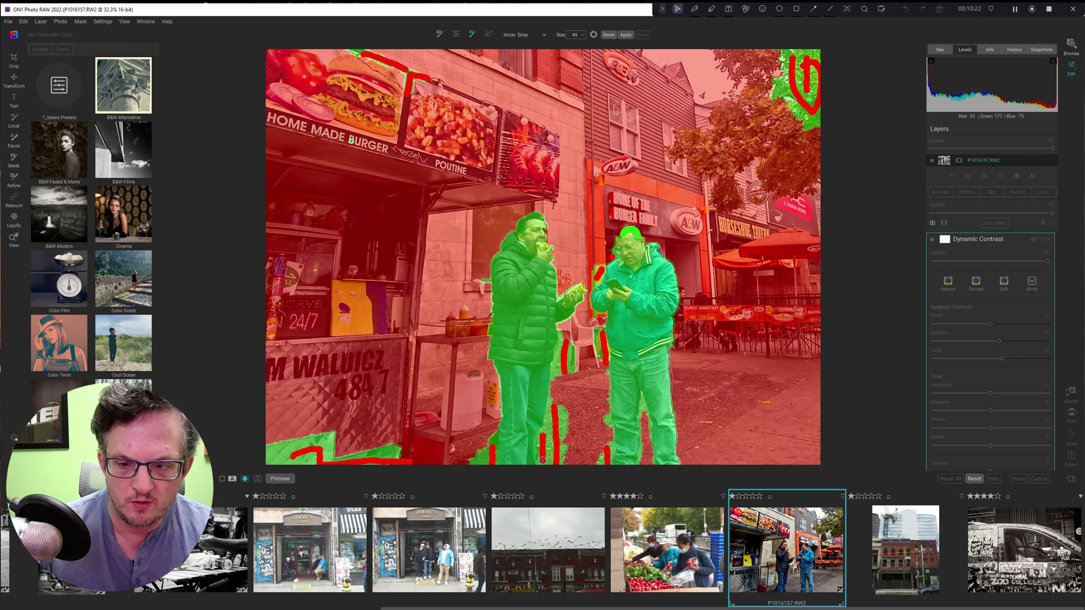
click(626, 36)
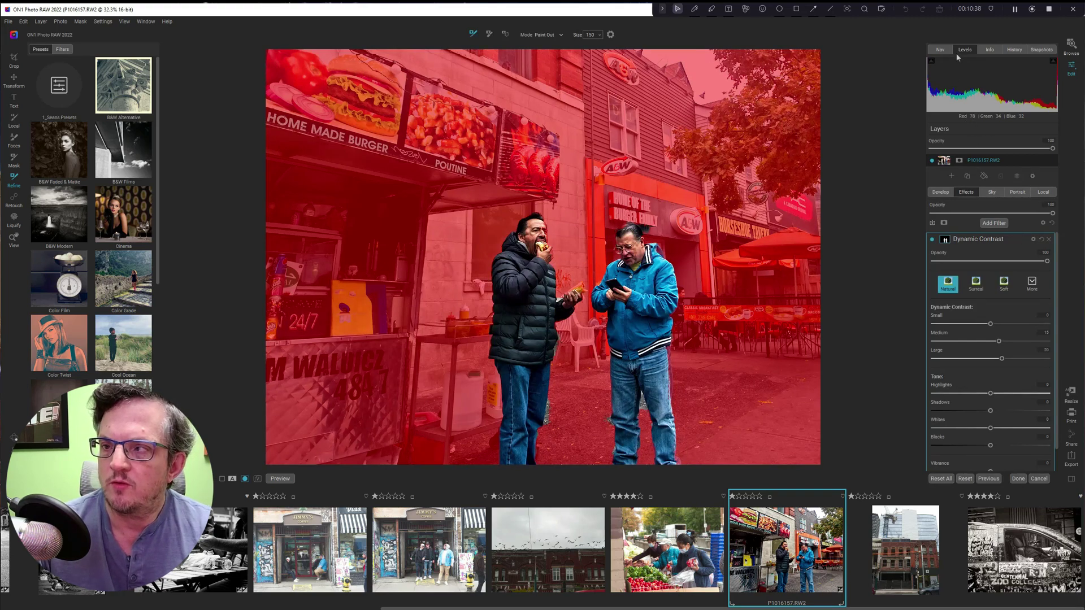
- Inspect the mask edges at 100% zoom around the men's upper bodies and the black-jacketed man's legs
click(942, 49)
click(987, 116)
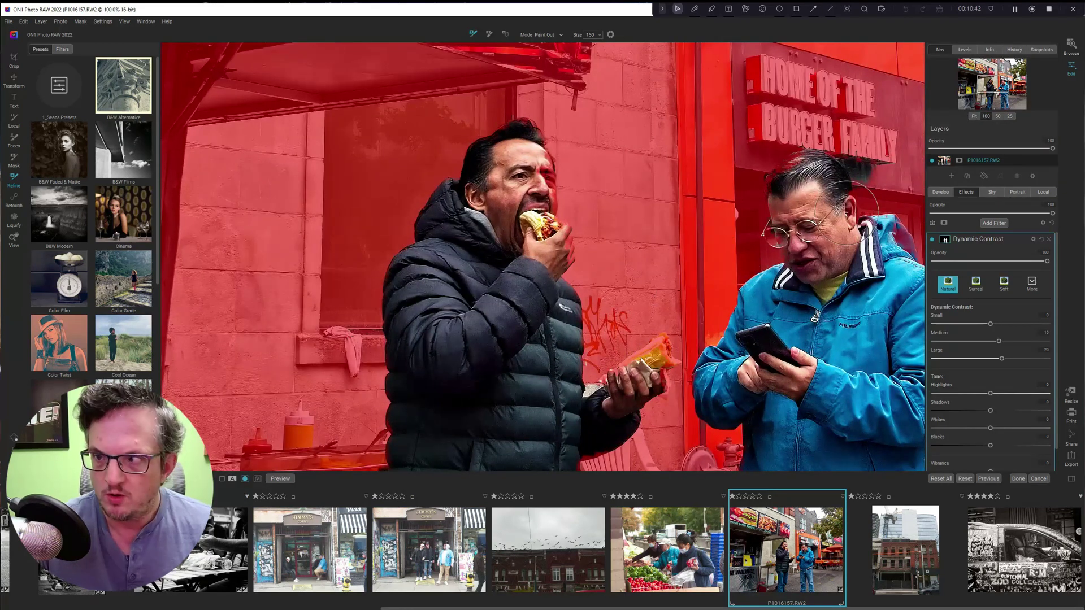
click(987, 103)
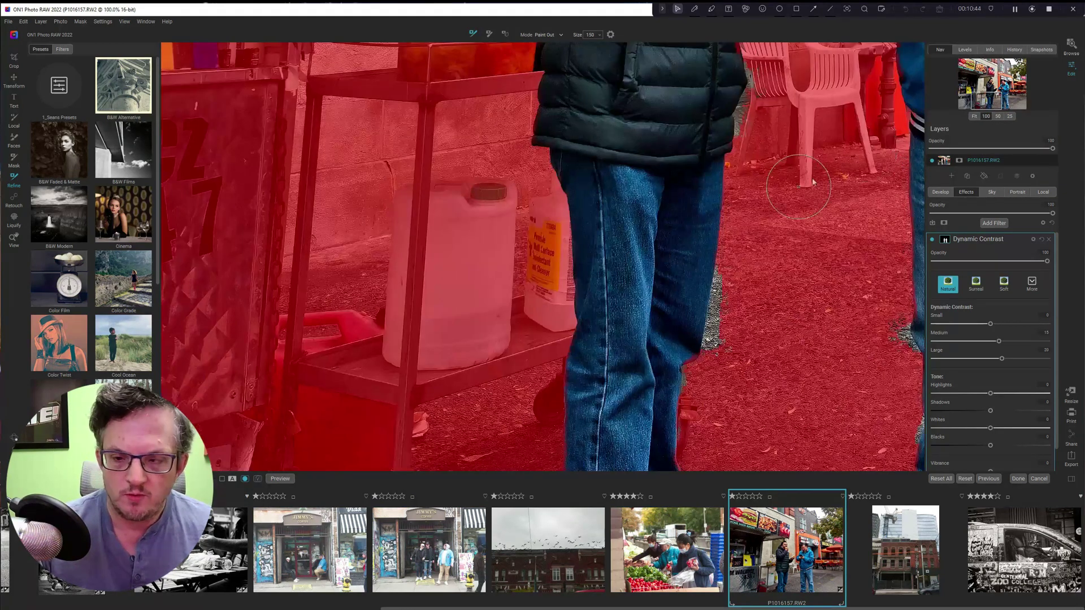
- Reduce the Refine brush size to 60
key(bracketleft)
key(bracketleft)
key(bracketleft)
key(bracketleft)
key(bracketleft)
key(bracketleft)
key(bracketleft)
key(bracketleft)
key(bracketleft)
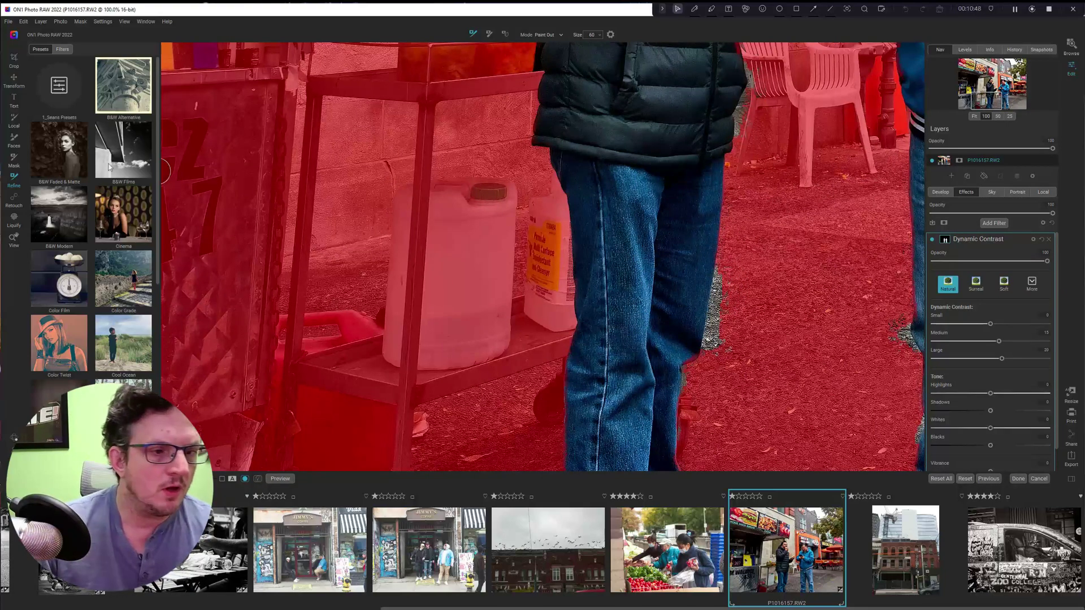
- Paint out the gravel patch beside the black-jacketed man's knee with the masking brush at size 70
click(12, 161)
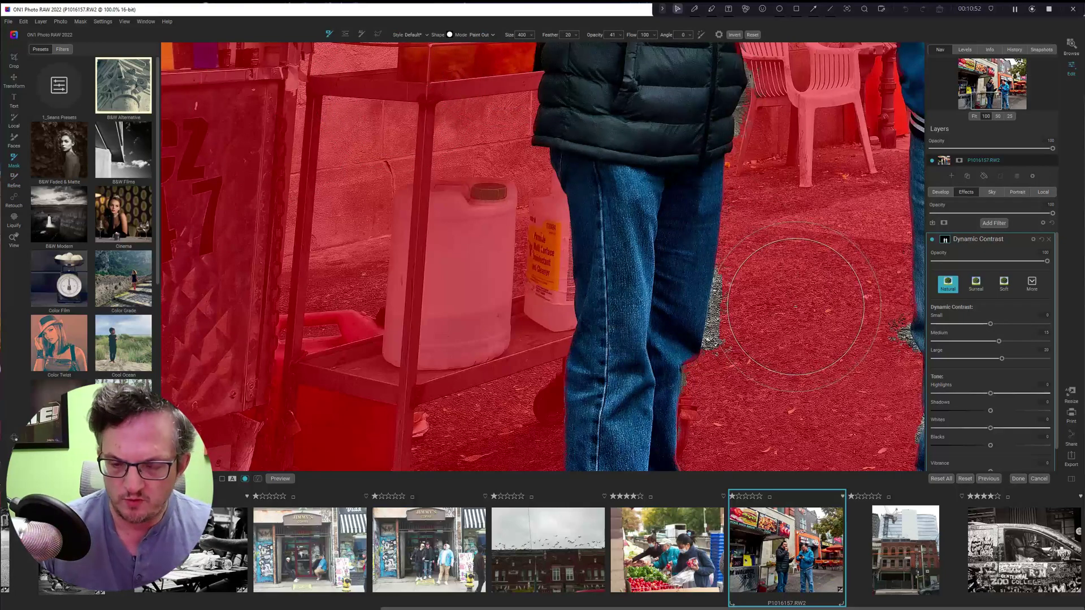
key(bracketleft)
key(bracketleft)
key(bracketleft)
key(bracketleft)
key(bracketleft)
key(bracketleft)
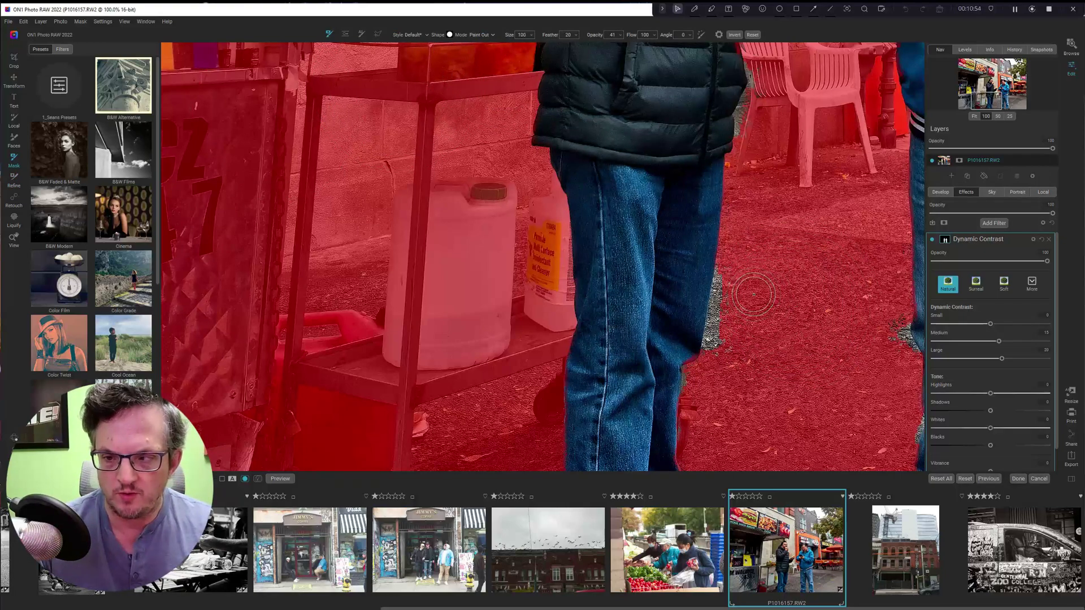
key(bracketleft)
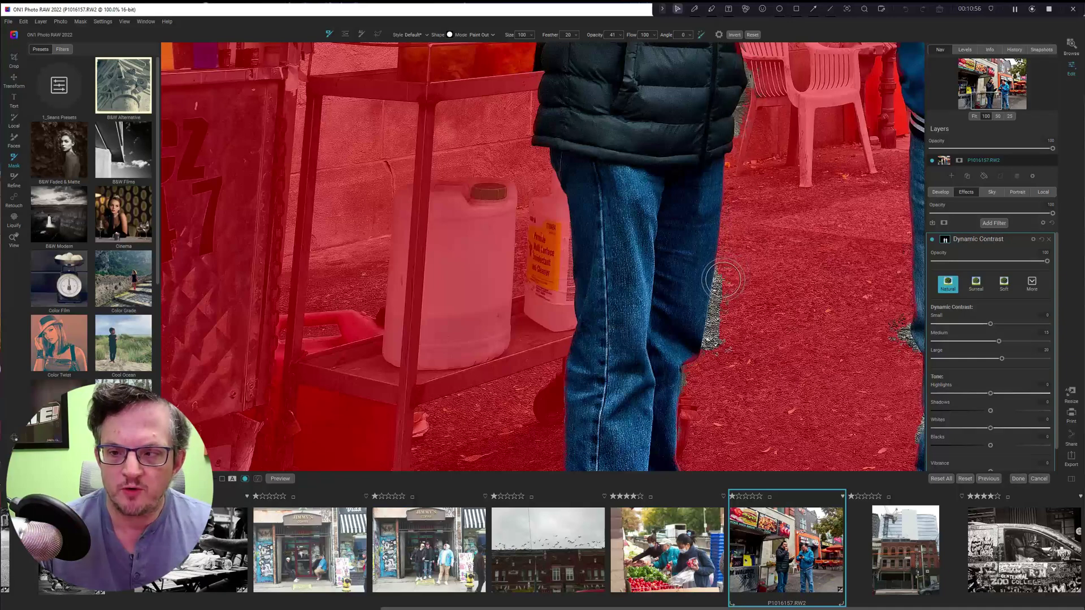
key(bracketleft)
key(bracketleft)
mouse_move(723, 280)
mouse_down()
mouse_move(710, 352)
mouse_move(727, 307)
mouse_move(720, 361)
mouse_move(726, 283)
mouse_move(716, 282)
mouse_move(711, 350)
mouse_up()
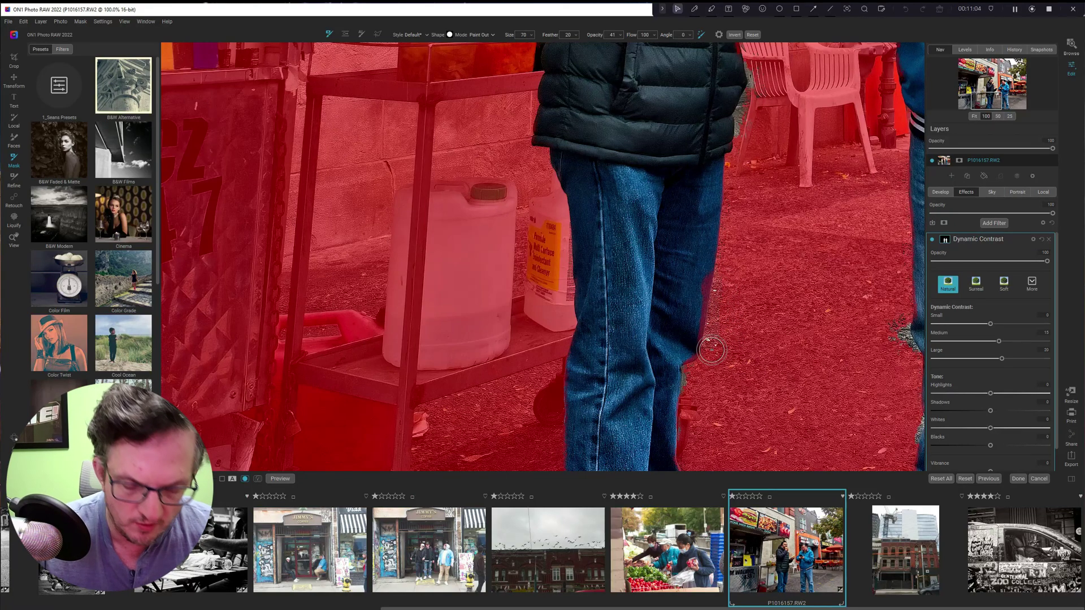
- Restore the black-jacketed man's trouser edge in the mask with Paint In, and clean up the edge with brush opacity at 100
key(x)
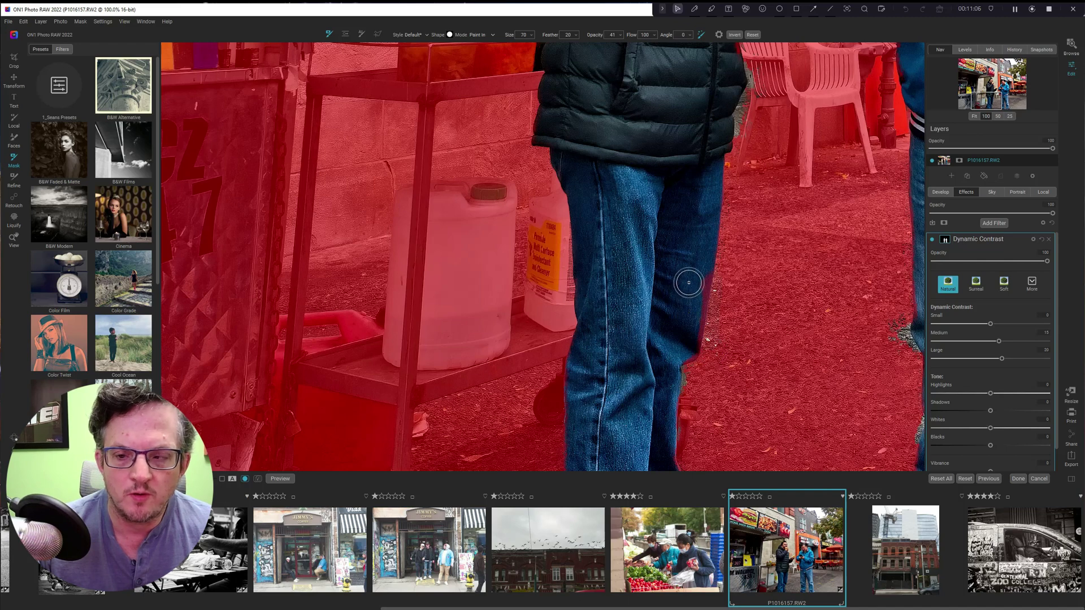
drag(704, 278, 687, 362)
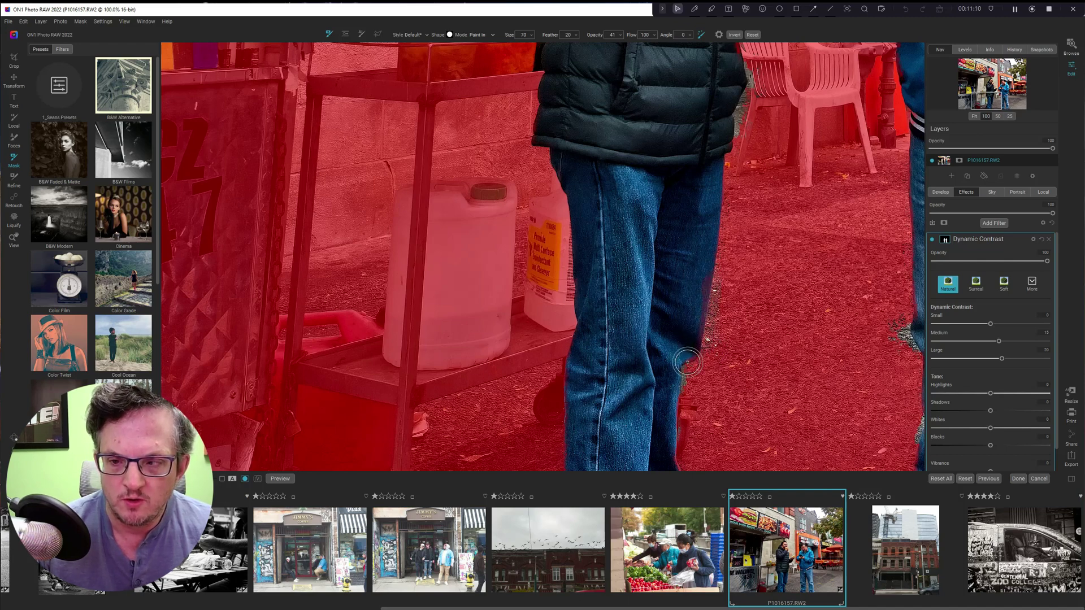
key(x)
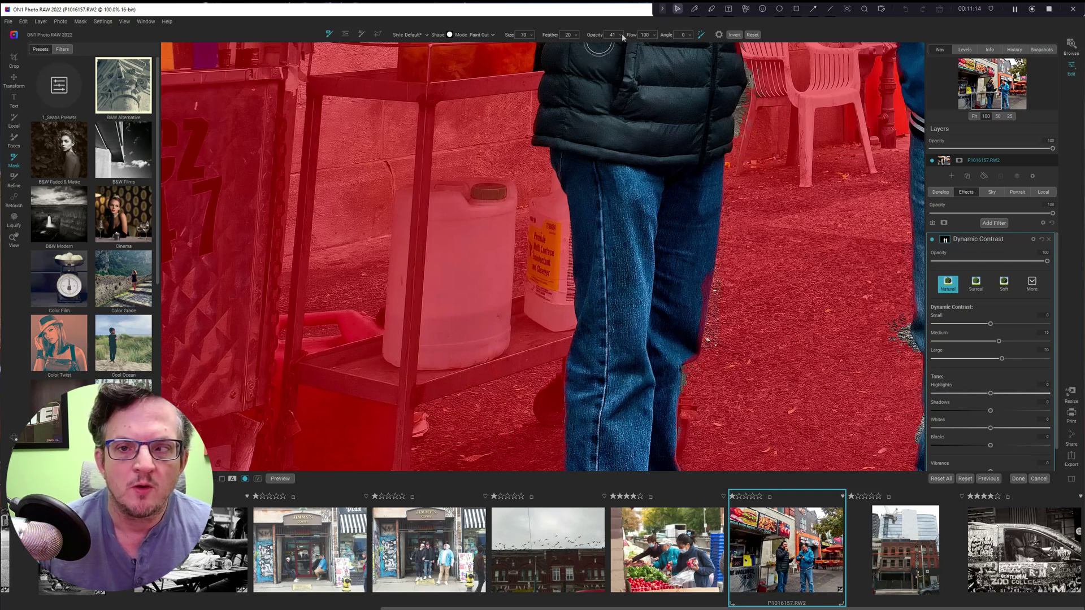
key(0)
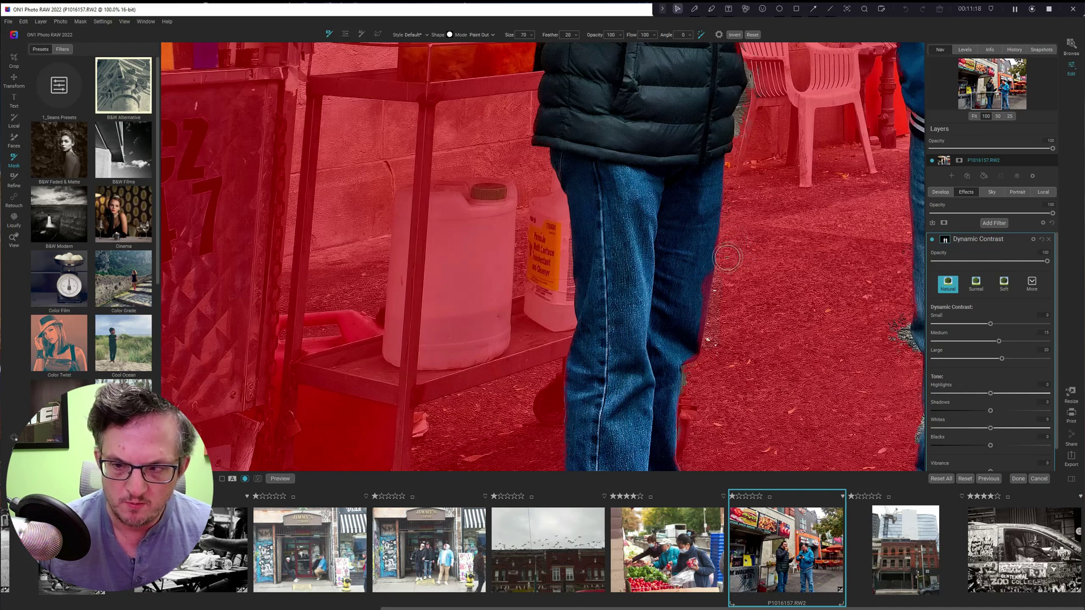
key(x)
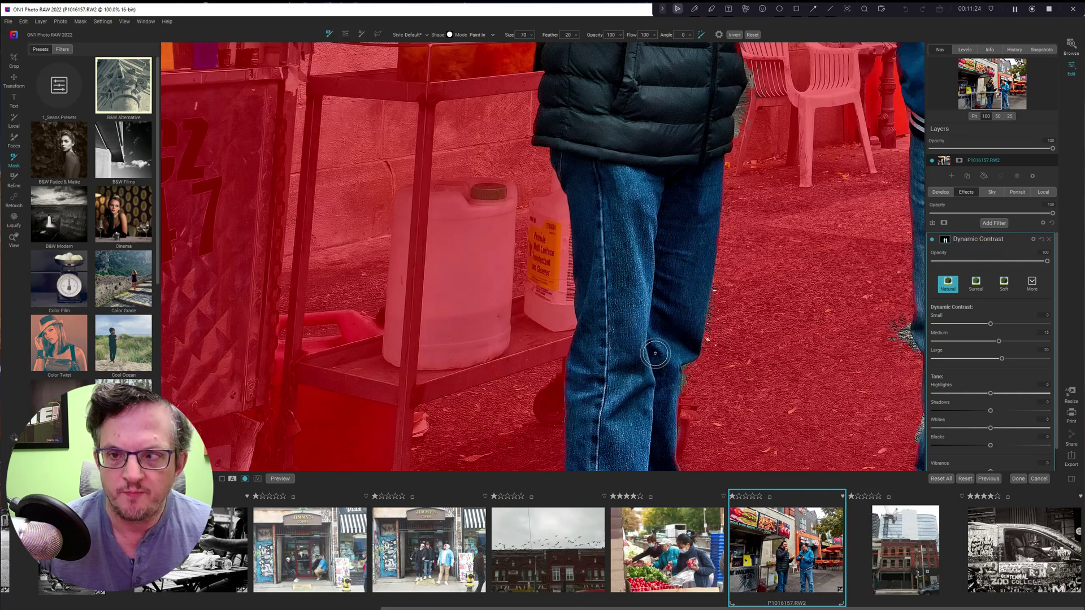
key(x)
- Paint out the leftover mask spill along the side of the black jacket and near its cuff
drag(756, 171, 730, 372)
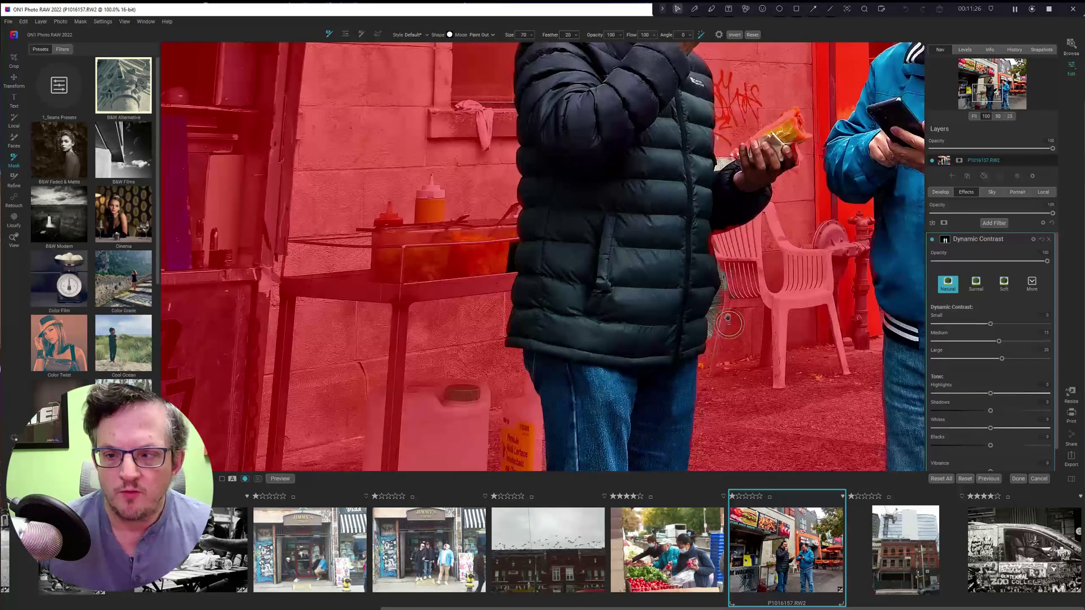
mouse_move(725, 289)
mouse_down()
mouse_move(707, 332)
mouse_move(711, 270)
mouse_move(722, 272)
mouse_move(705, 264)
mouse_move(694, 342)
mouse_up()
key(x)
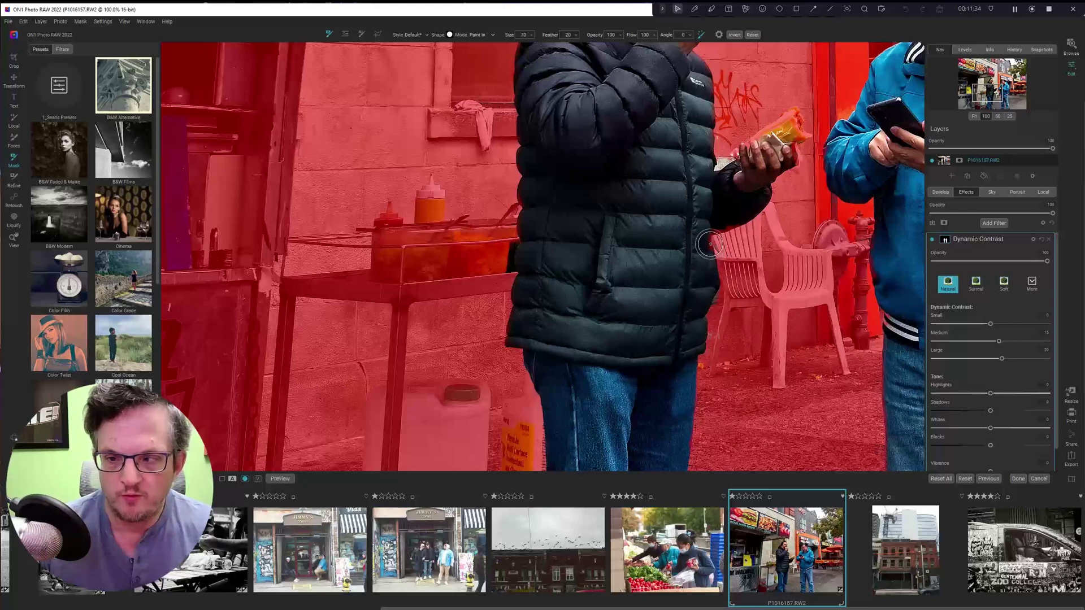
key(x)
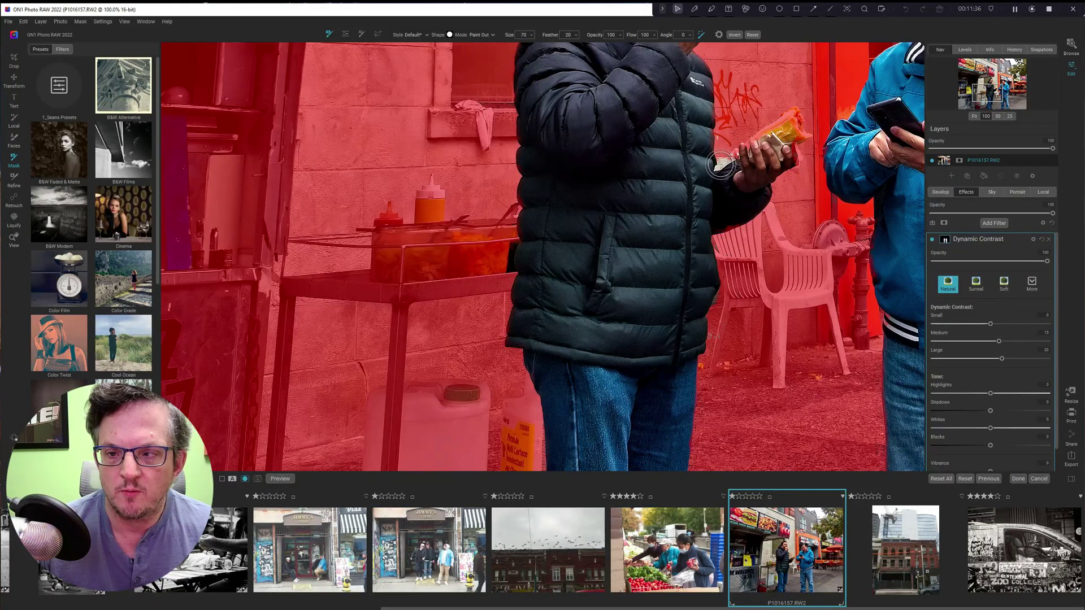
- Paint the food in the black-jacketed man's hand into the mask, and tidy its edge with Paint Out
key(x)
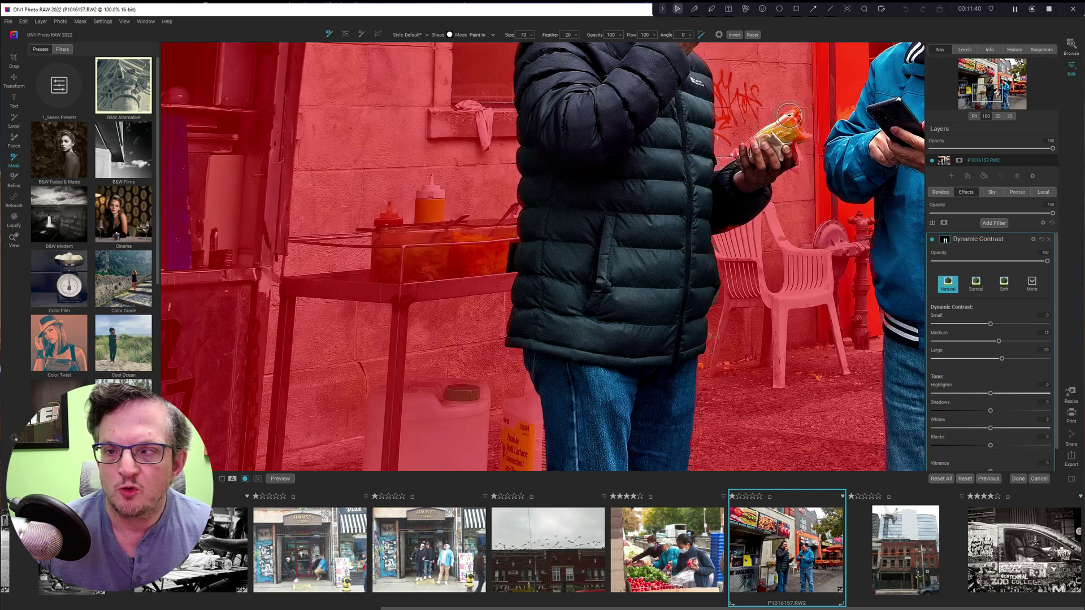
drag(791, 115, 796, 155)
key(x)
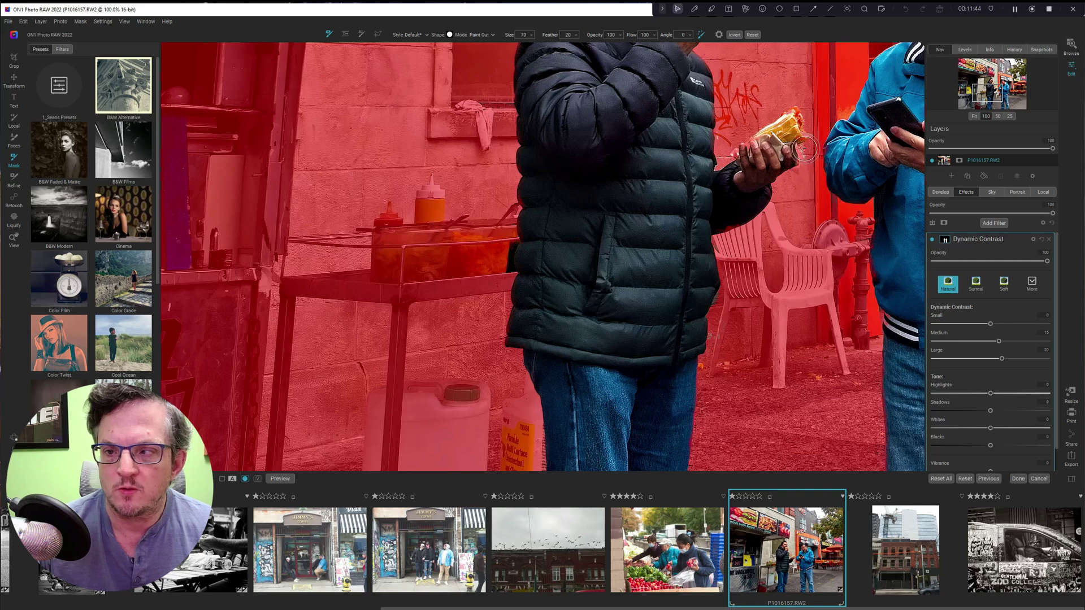
key(x)
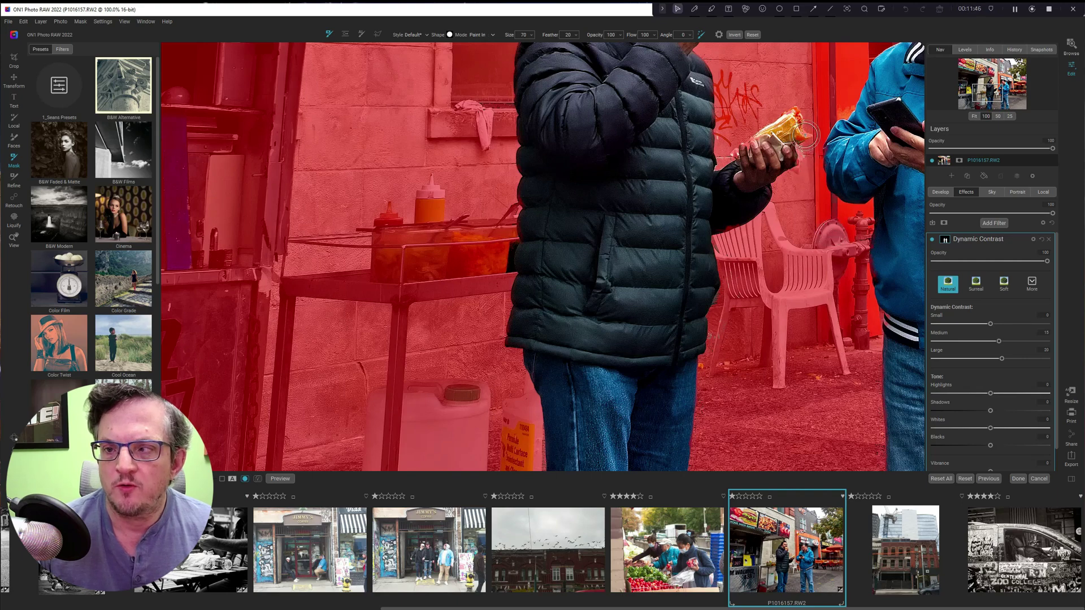
key(x)
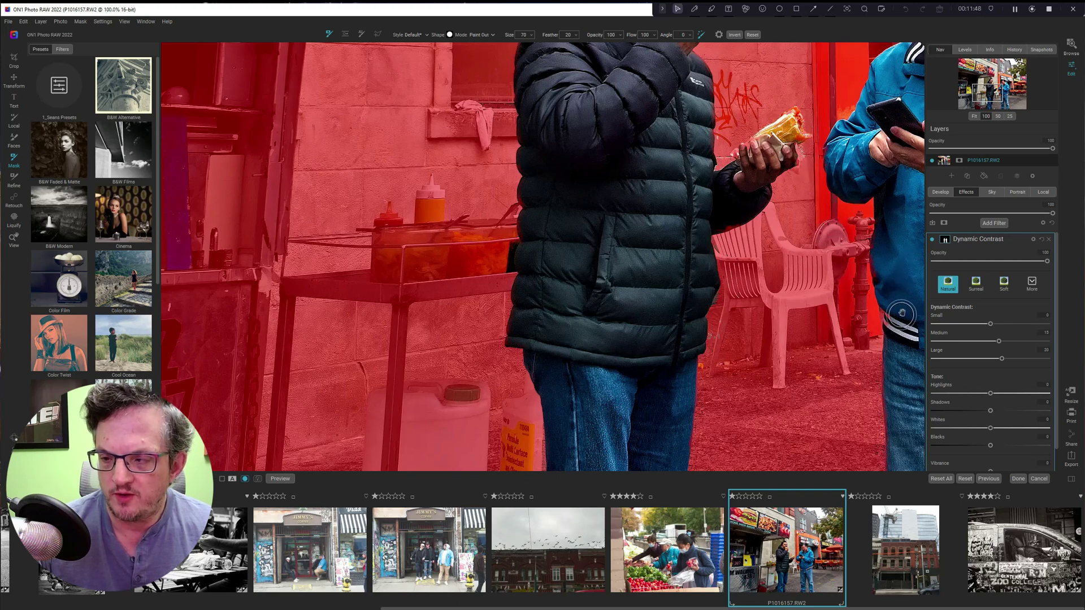
- Paint out the ground showing between the blue-jacketed man's legs
mouse_move(885, 325)
mouse_down()
mouse_move(729, 262)
mouse_move(586, 240)
mouse_up()
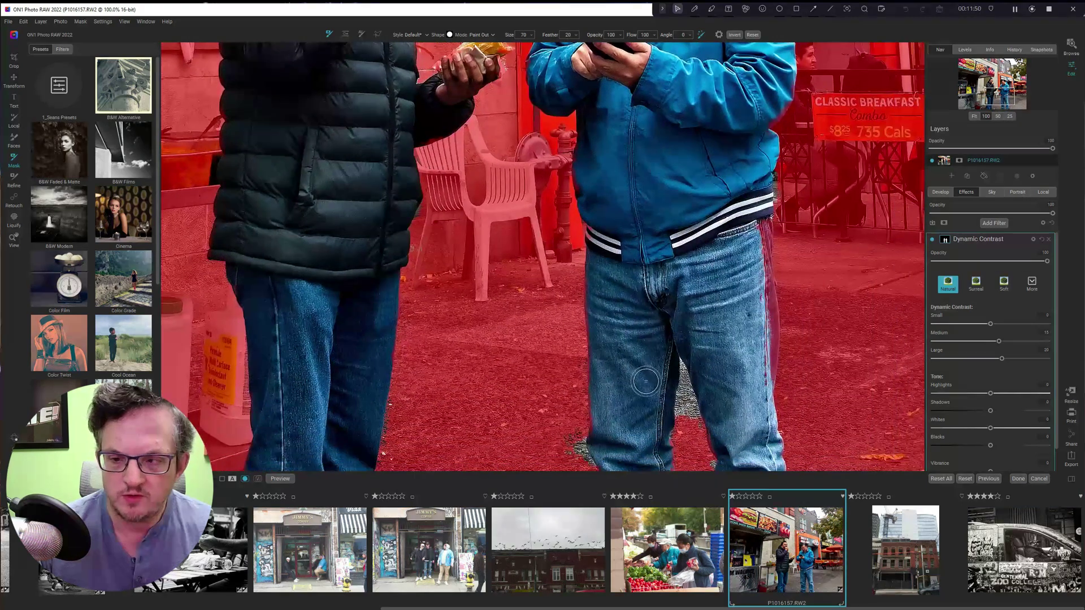
key(x)
mouse_move(686, 412)
mouse_down()
mouse_move(684, 370)
mouse_move(707, 409)
mouse_up()
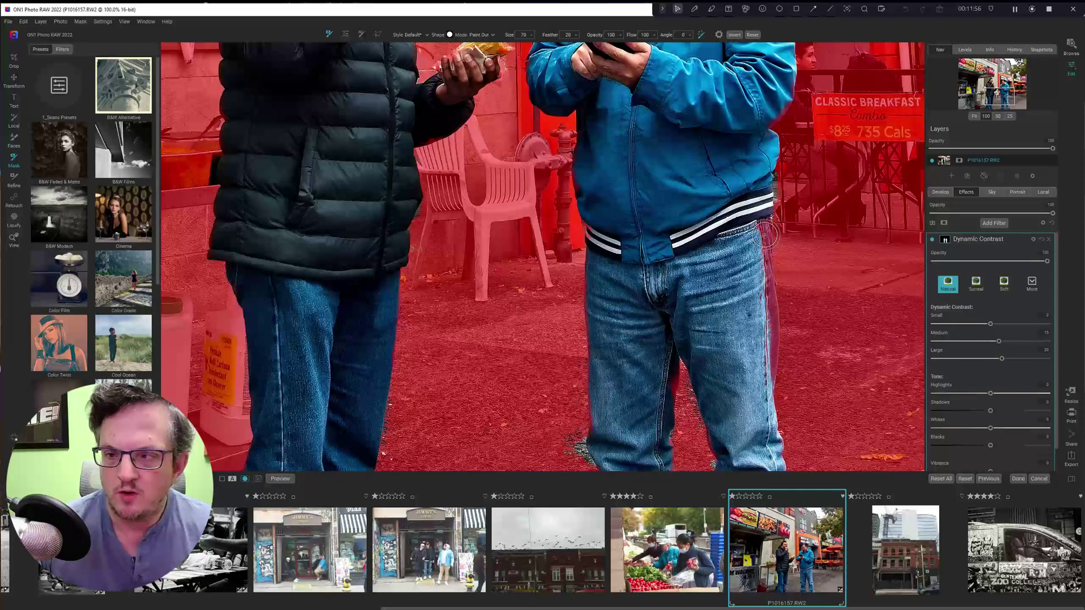
- Paint in the outer edge of the blue-jacketed man's jeans, and paint out the spill onto the ground beside it
key(x)
drag(765, 226, 773, 371)
key(x)
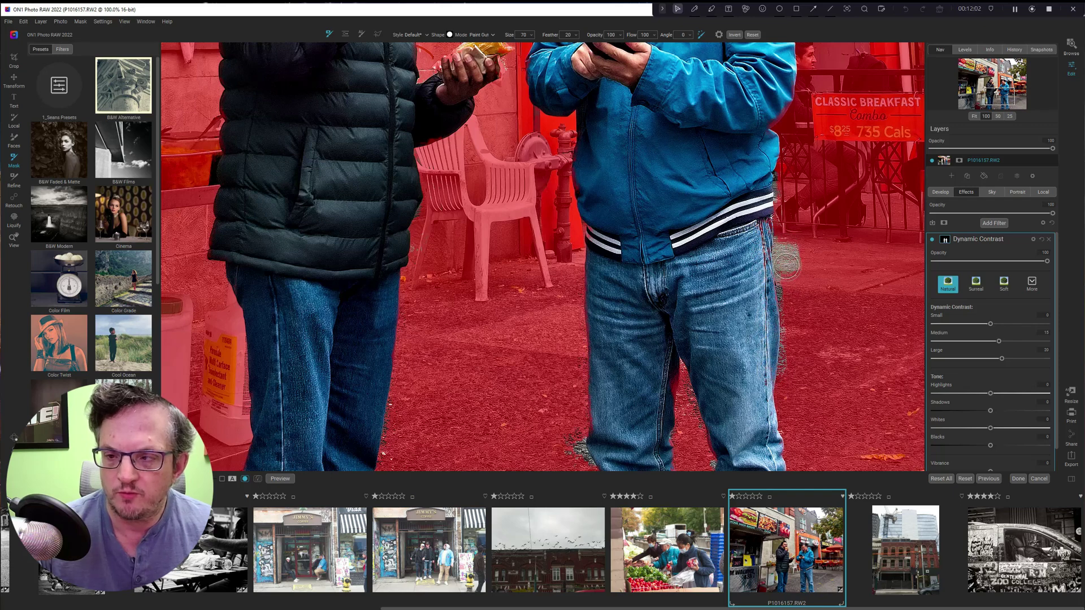
drag(786, 260, 794, 378)
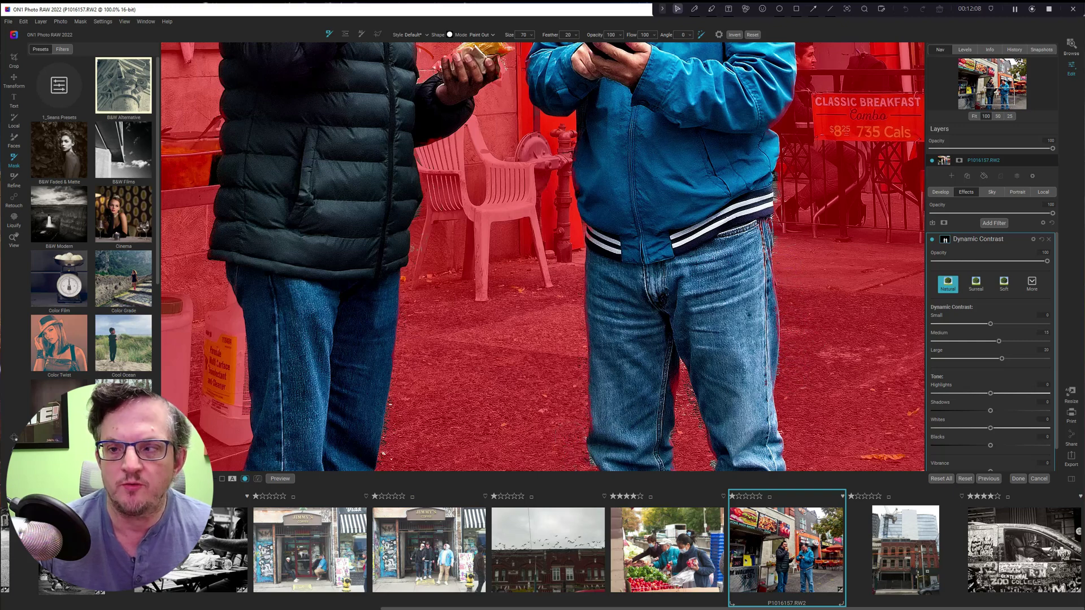
drag(729, 158, 710, 449)
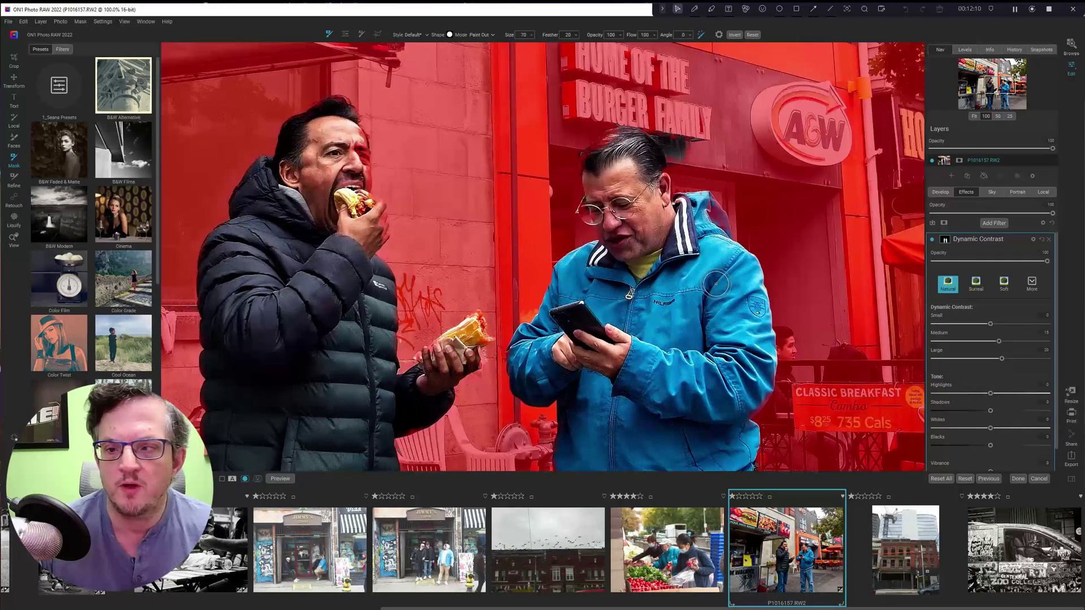
- Check the red overlay around both men and switch the mask's view mode to Grayscale
key(x)
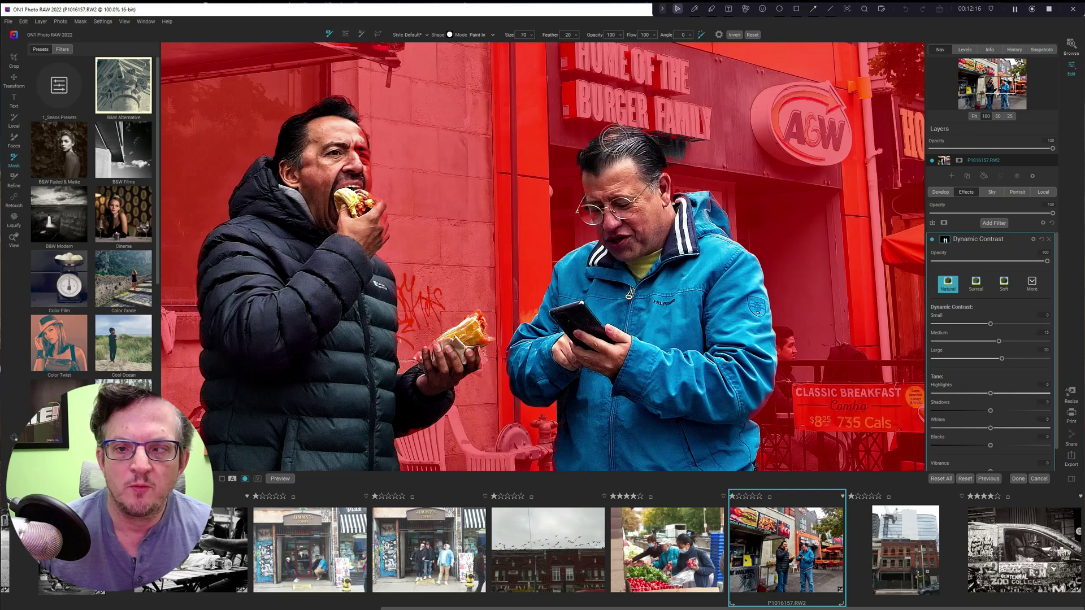
key(x)
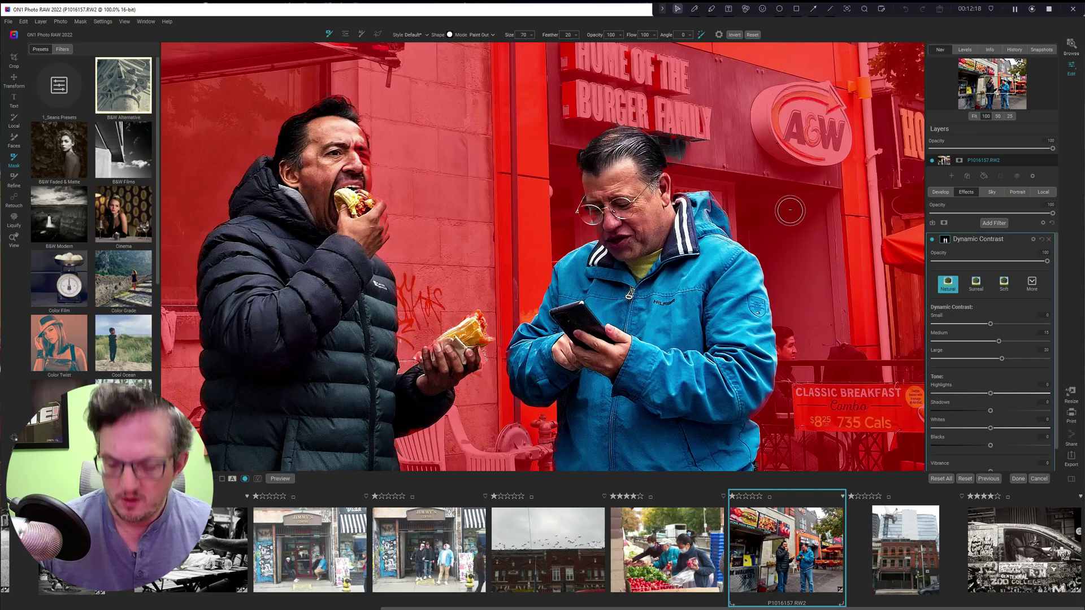
key(ctrl+0)
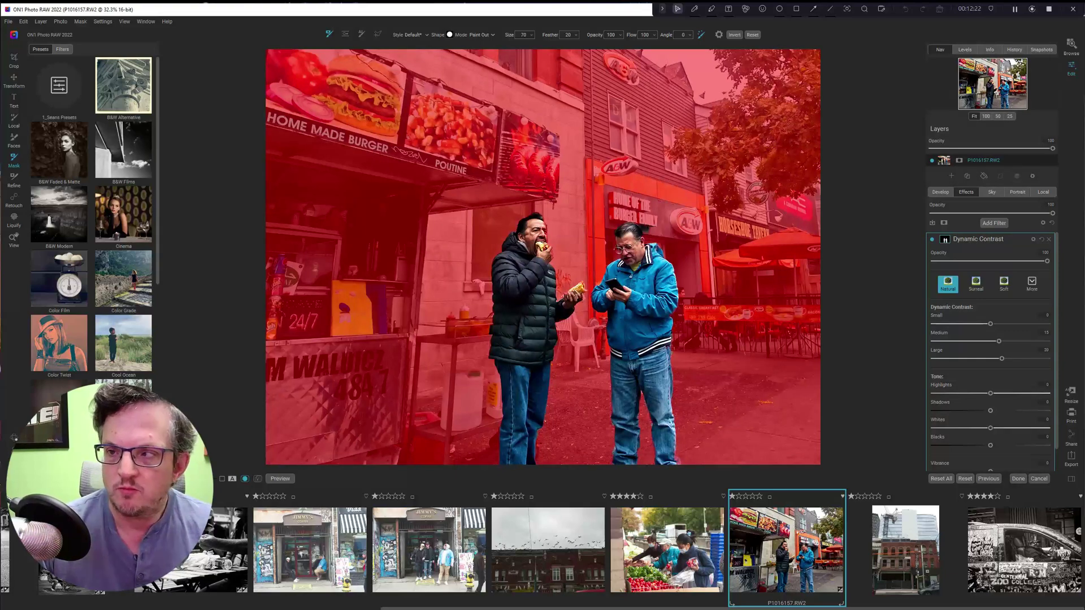
click(986, 117)
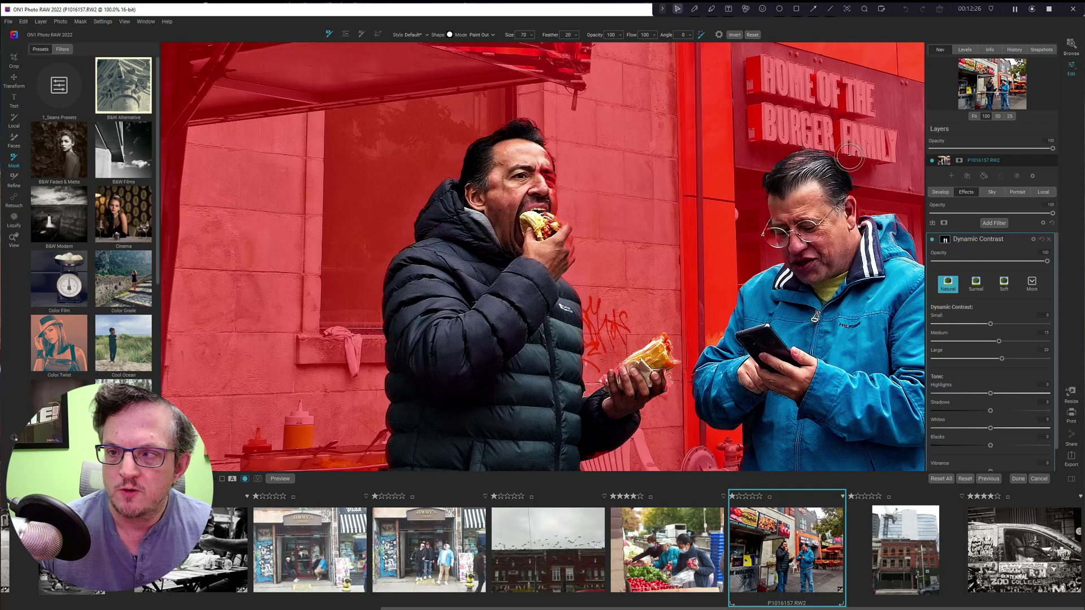
click(81, 21)
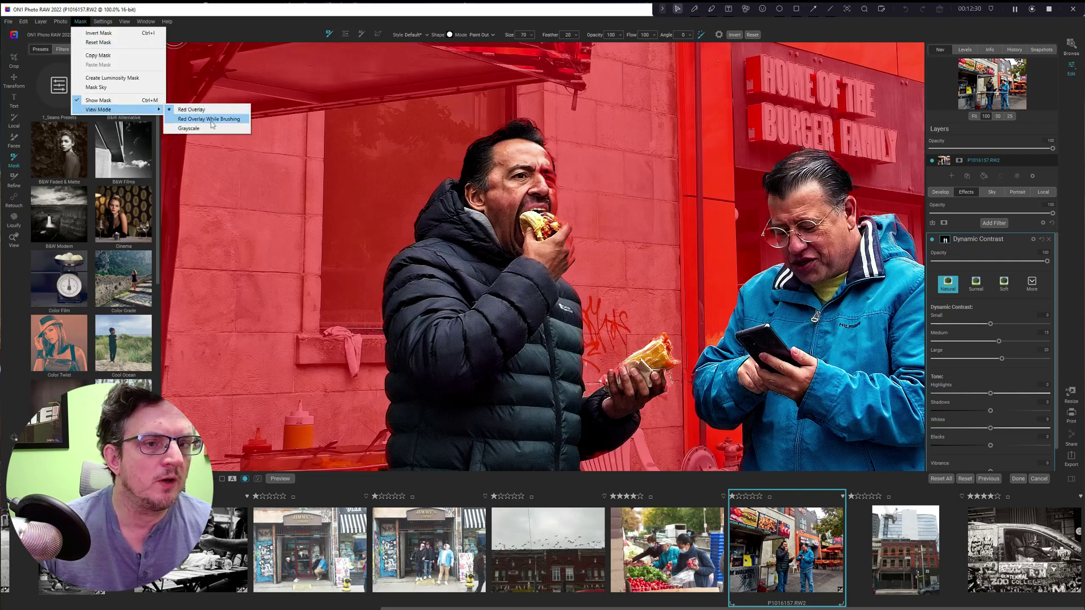
click(212, 129)
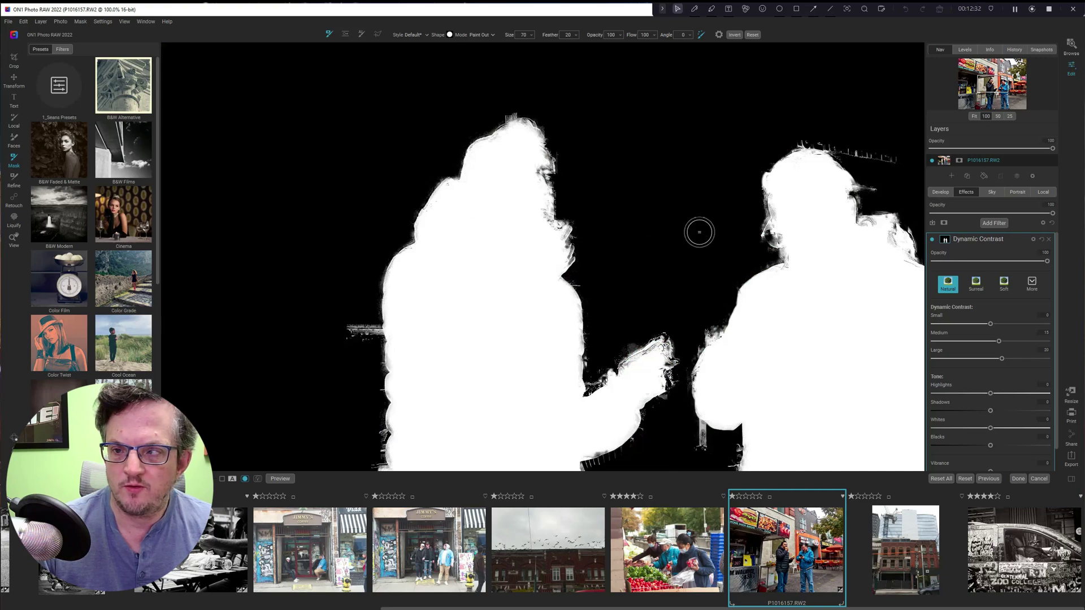
- Paint out the stray mask marks in the black area around the two men and hide the mask view
click(973, 116)
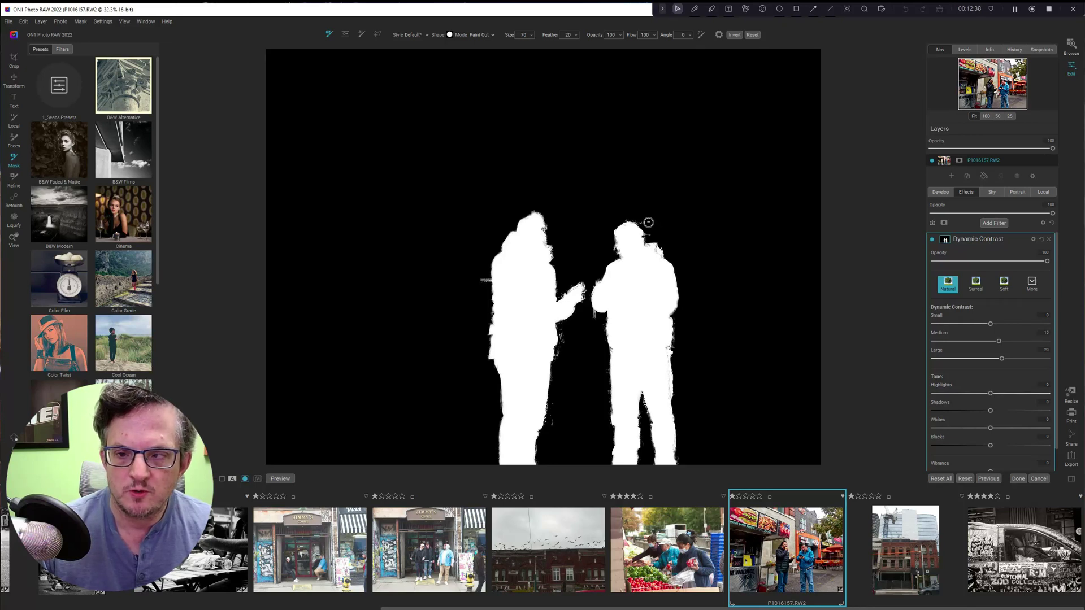
click(485, 280)
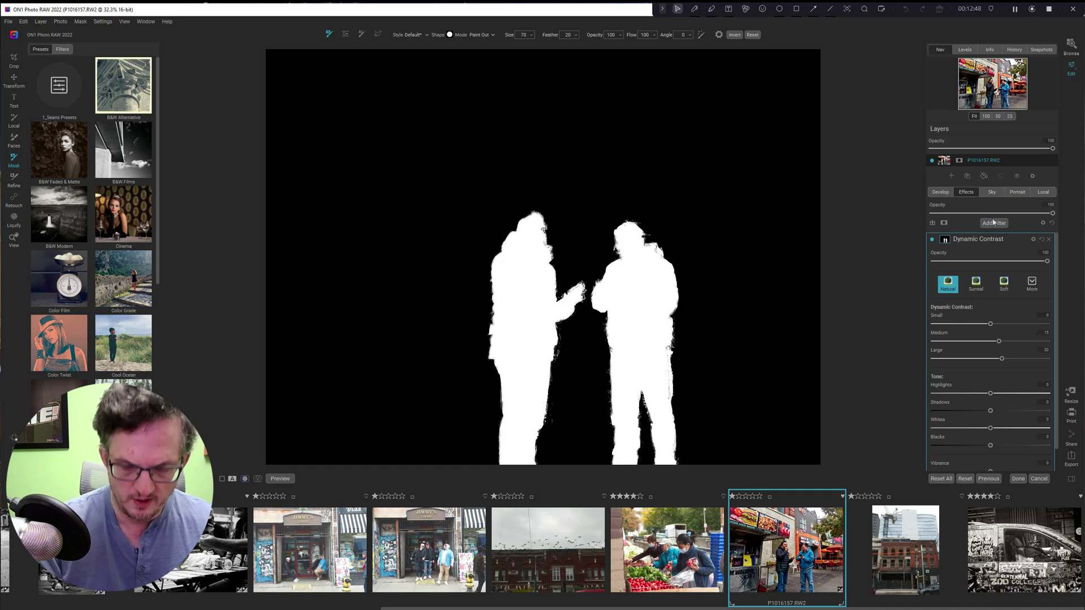
key(ctrl+m)
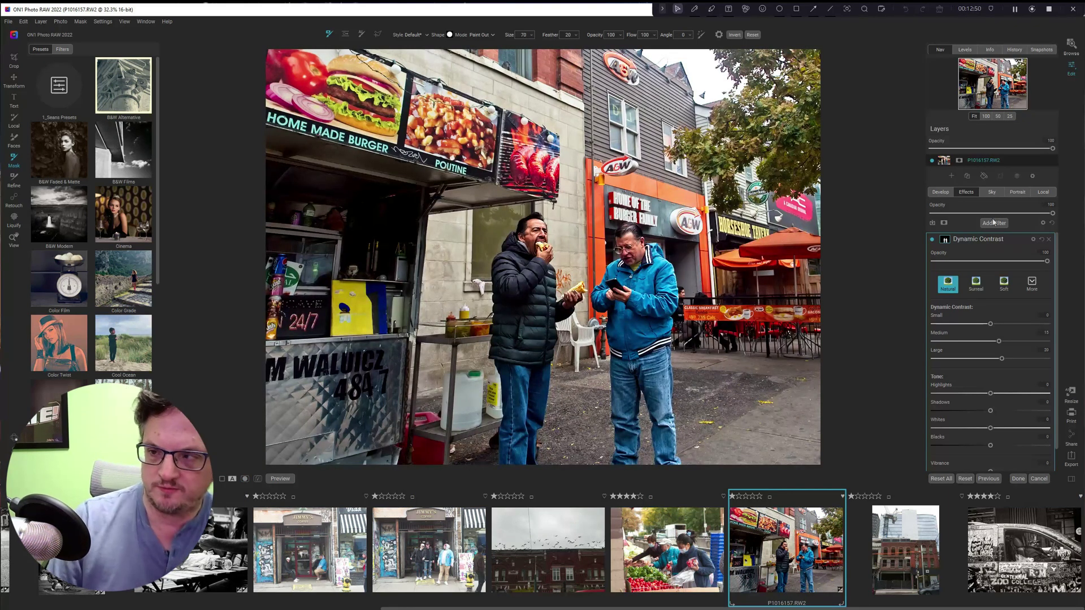
- Copy the Dynamic Contrast filter's mask, invert the mask on the filter, and lower its density
click(946, 240)
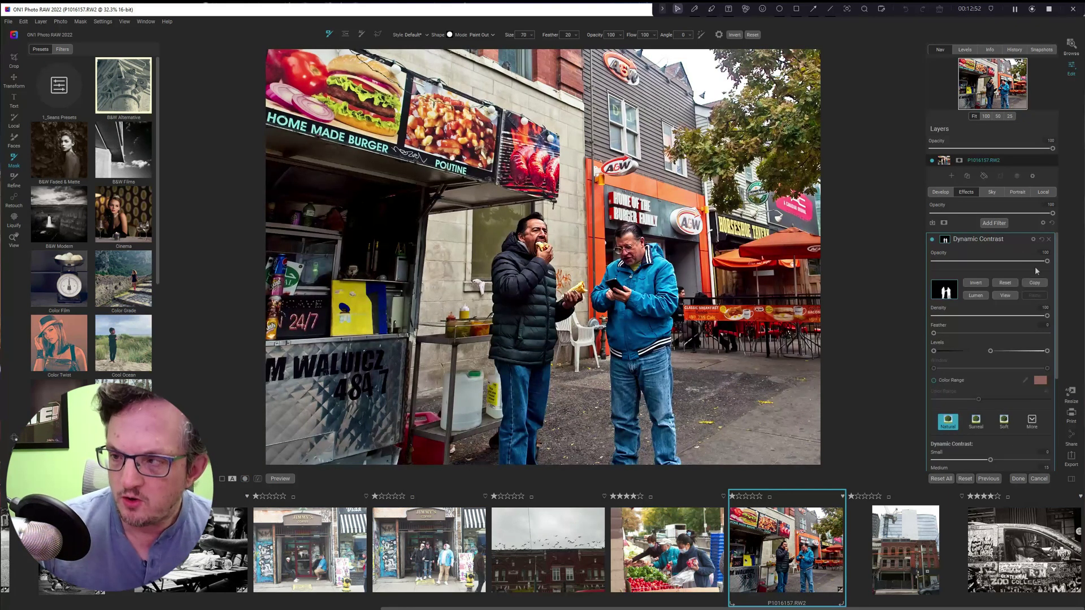
click(1042, 286)
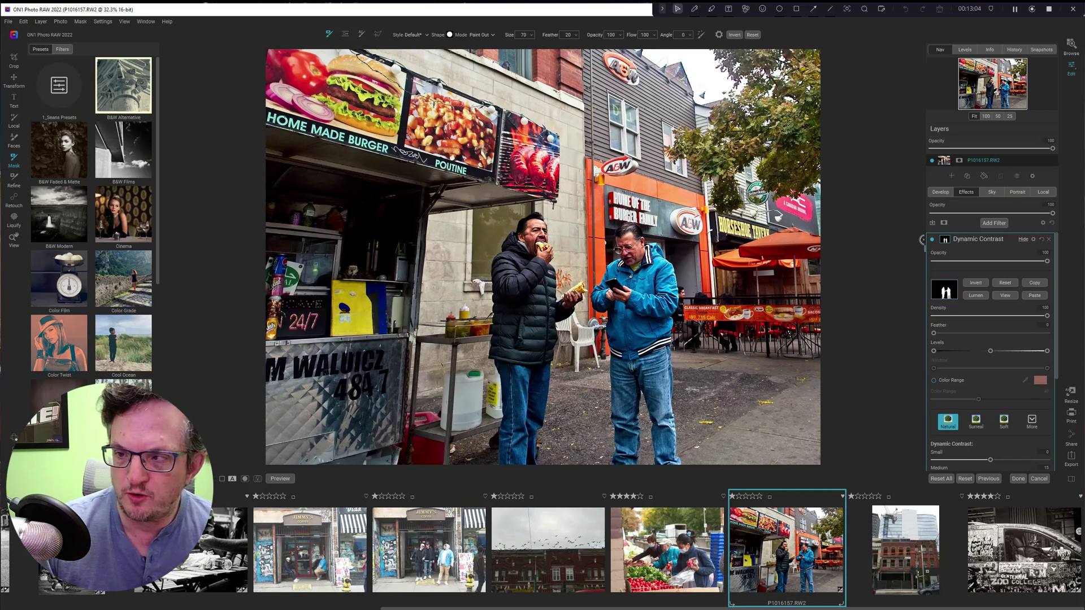
click(975, 283)
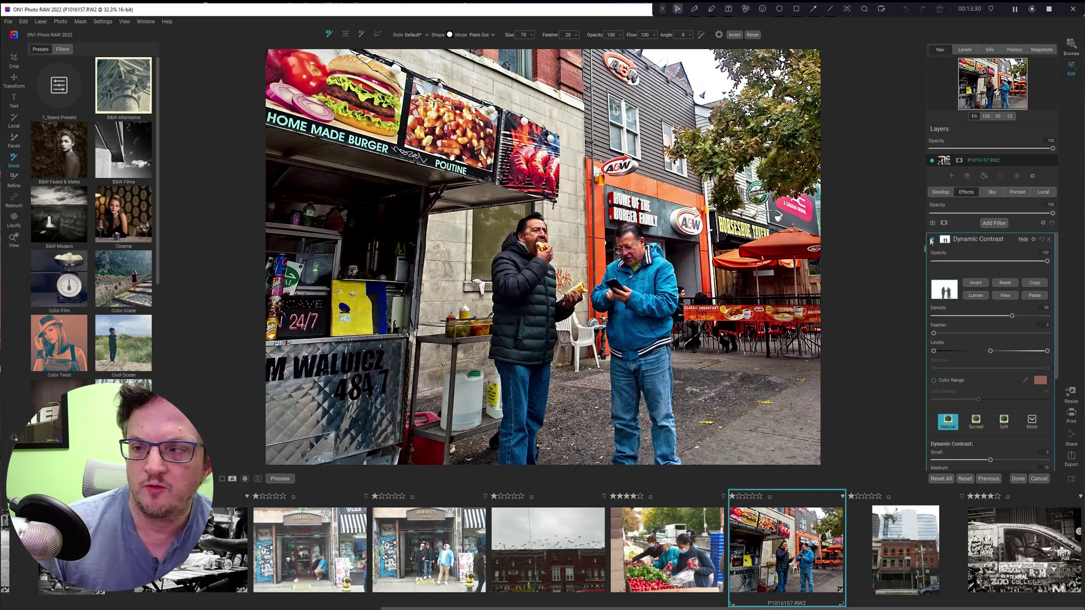
- Compare the photo with the Dynamic Contrast filter off and on, and collapse the filter's settings
click(932, 241)
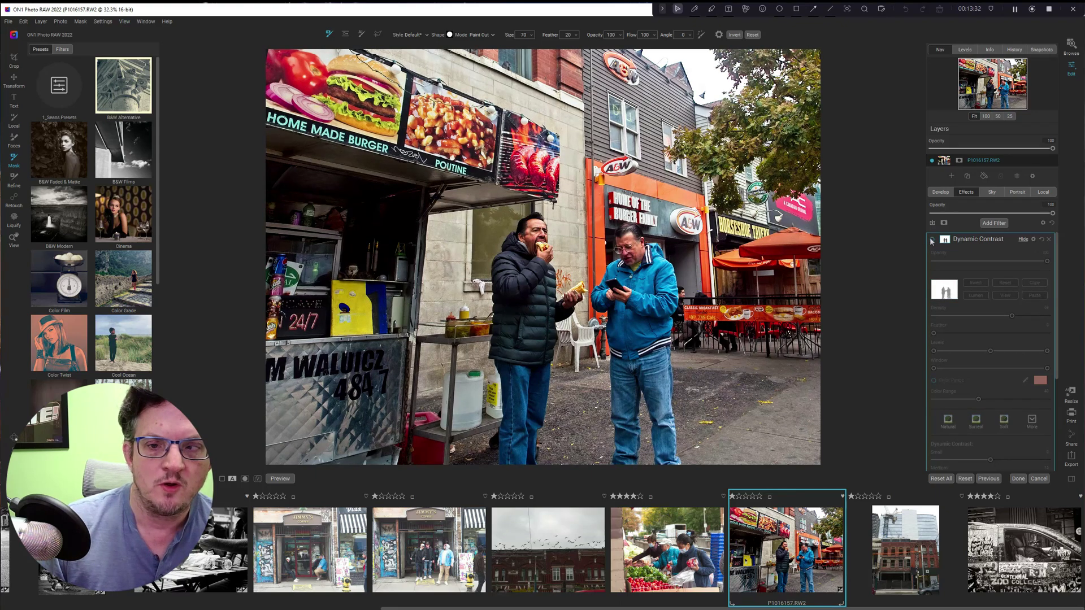
click(932, 240)
click(1023, 239)
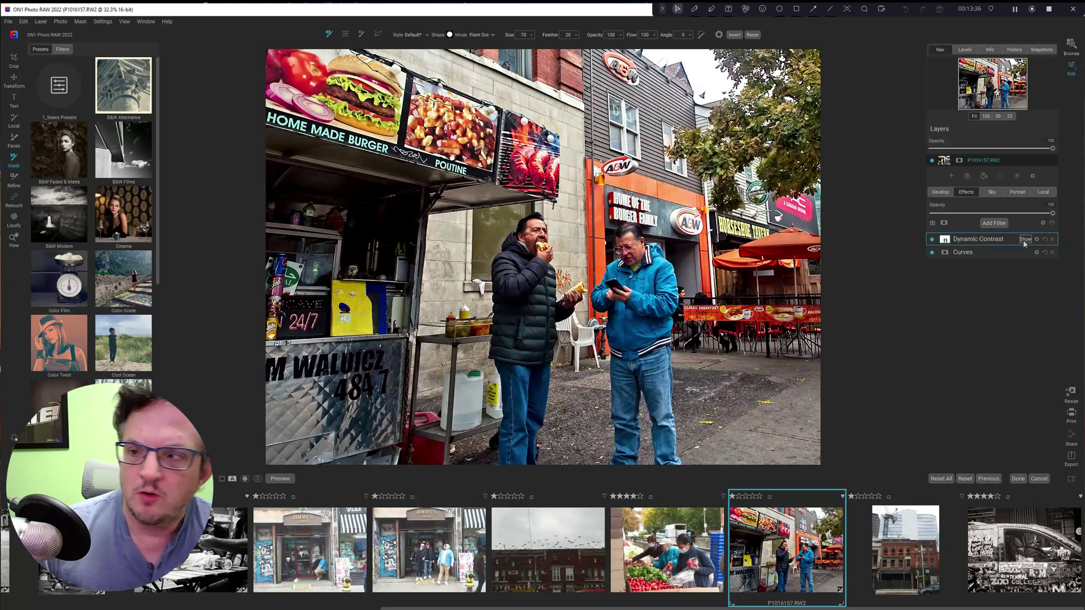
- Add a Black & White filter in the Neutral style with automatic Color Response conversion
click(995, 224)
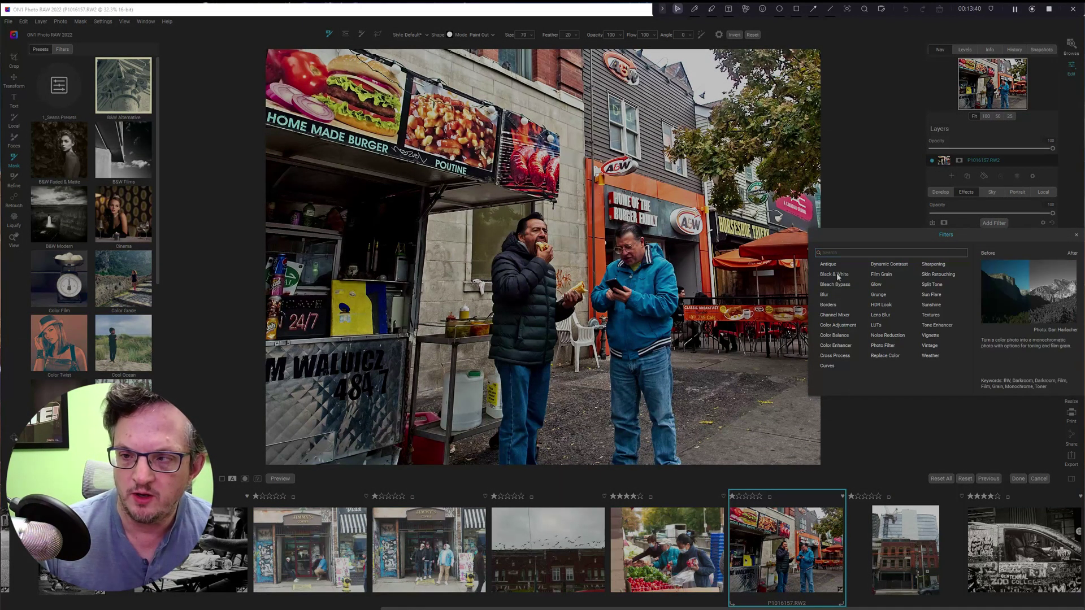
key(Escape)
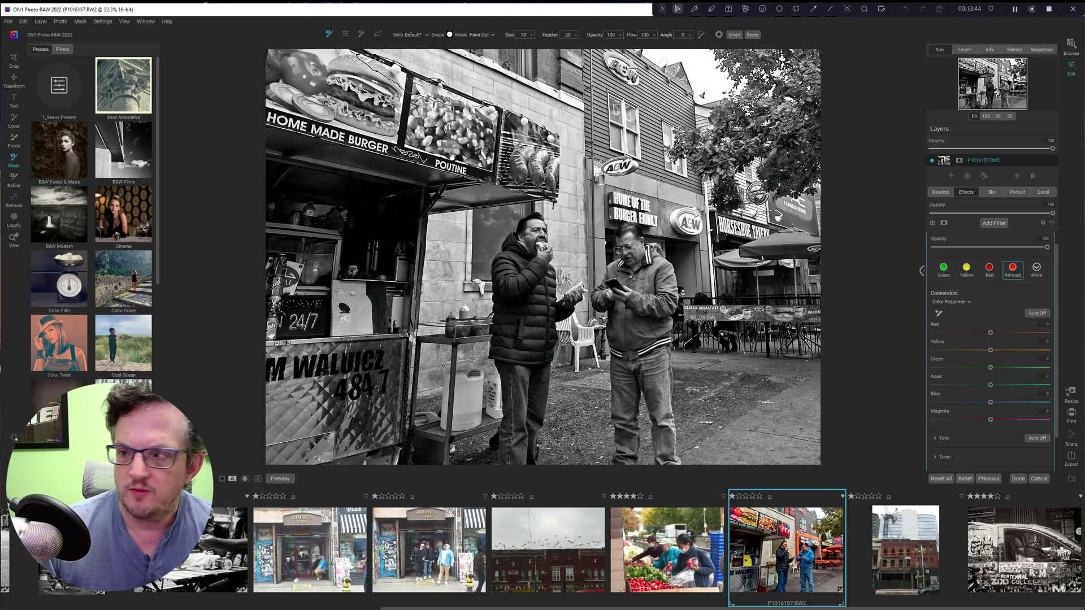
click(1038, 268)
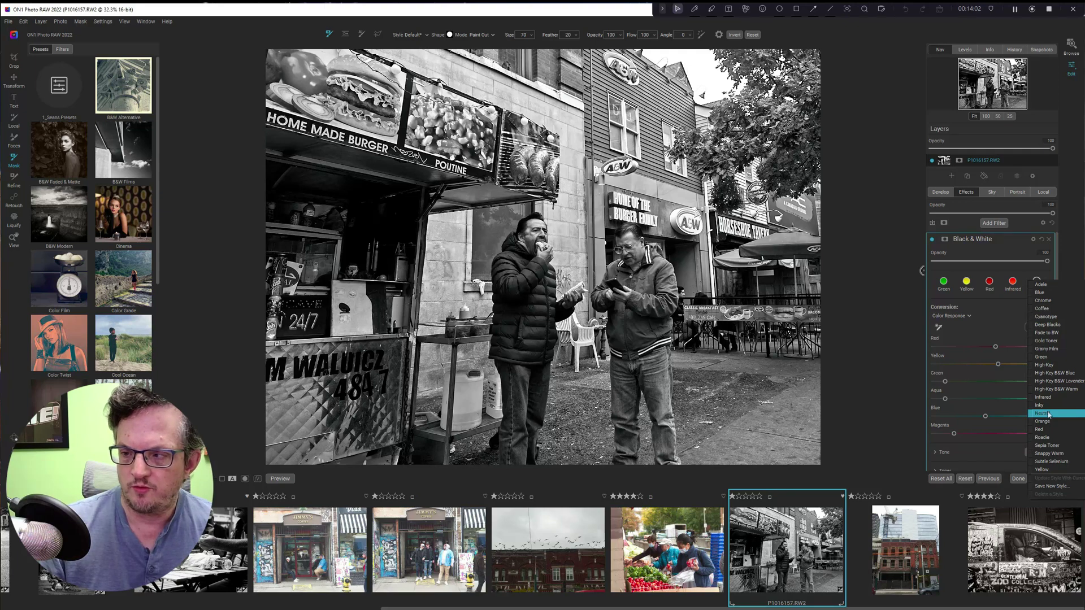
click(1047, 414)
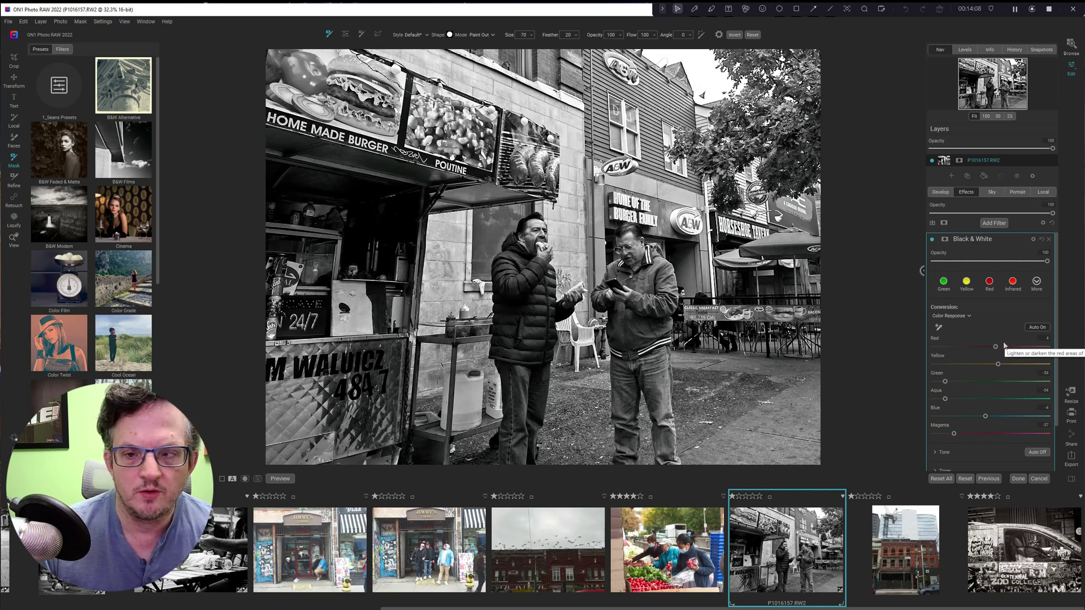
- Compare the colour and monochrome versions by switching the Black & White filter off and on several times
click(932, 239)
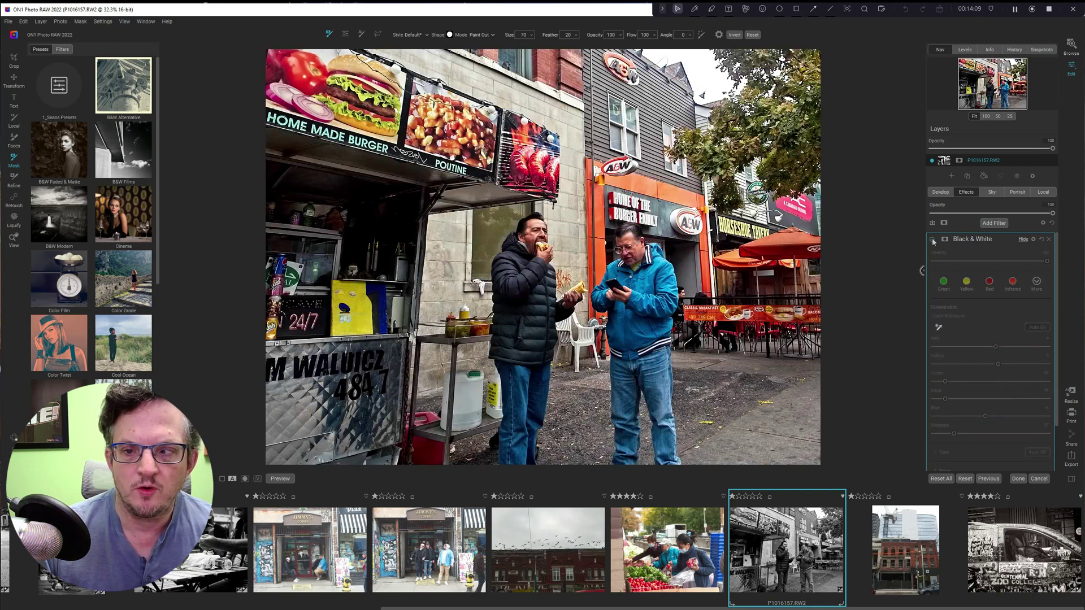
click(933, 239)
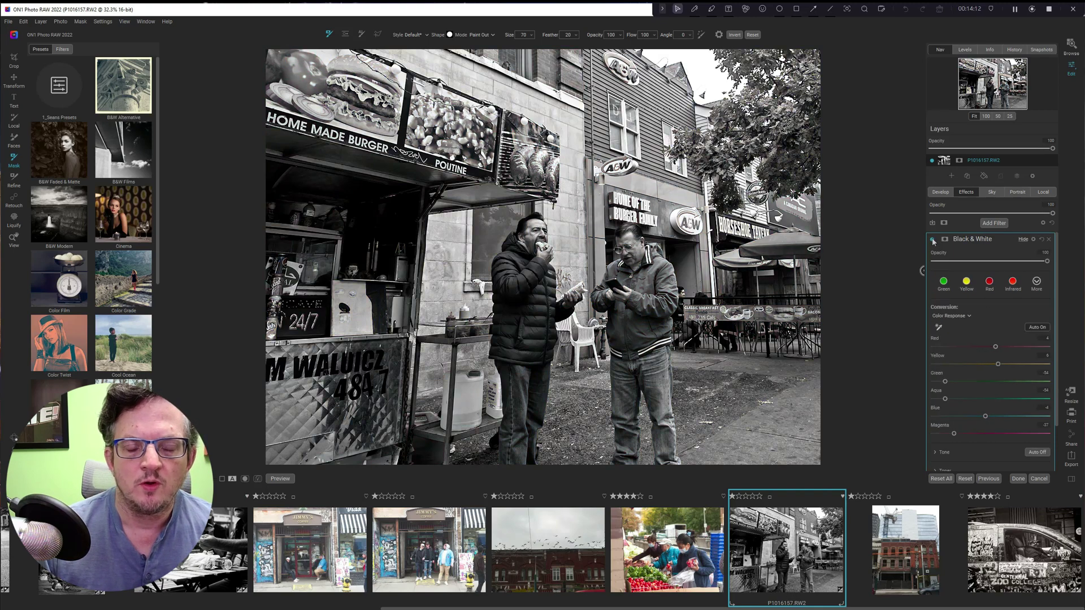
click(933, 239)
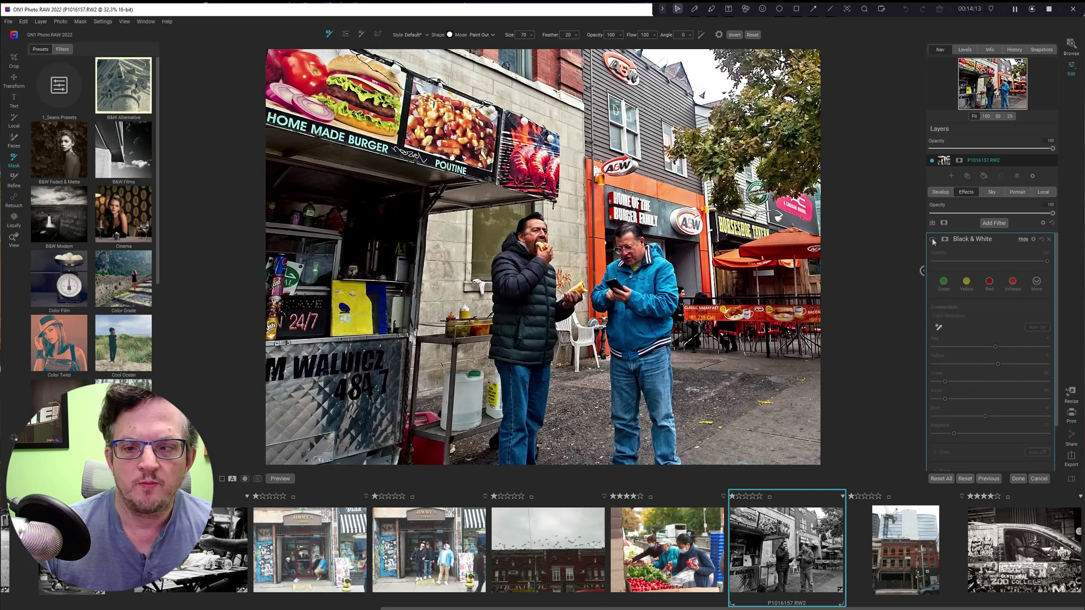
click(933, 240)
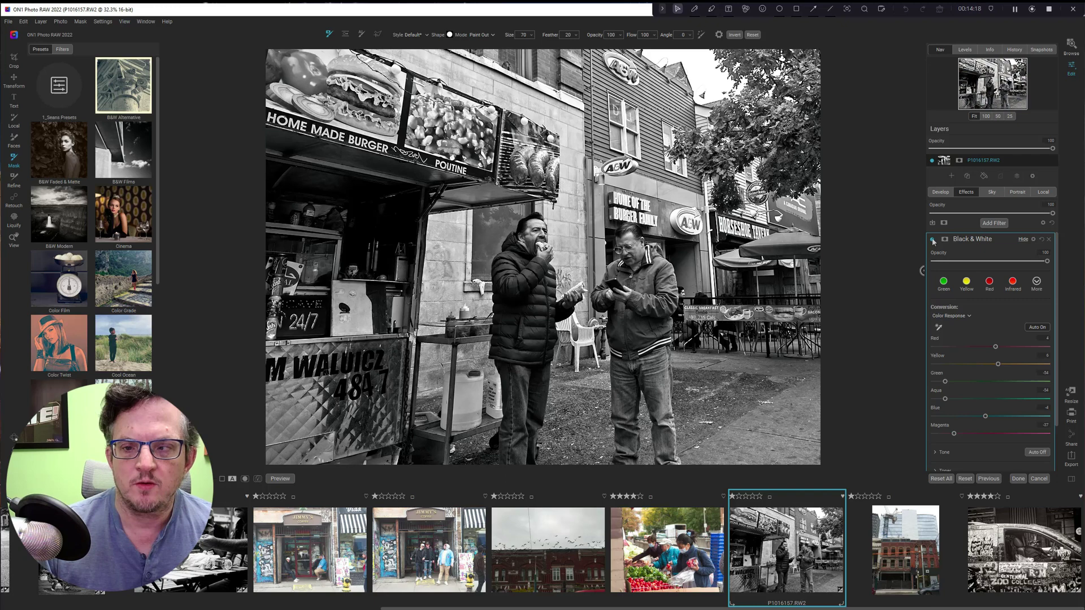
click(933, 239)
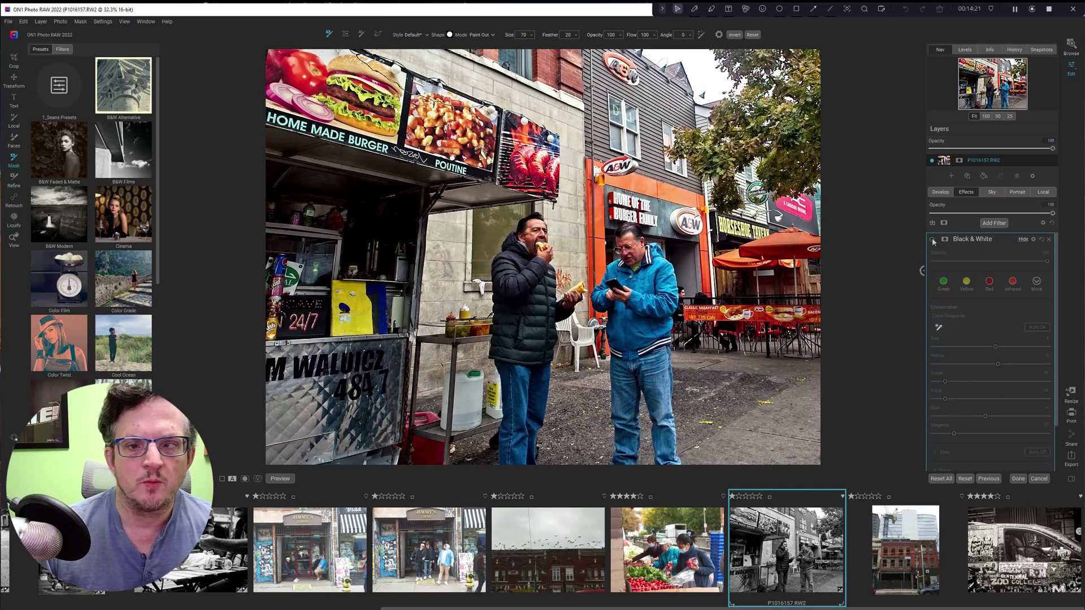
click(933, 240)
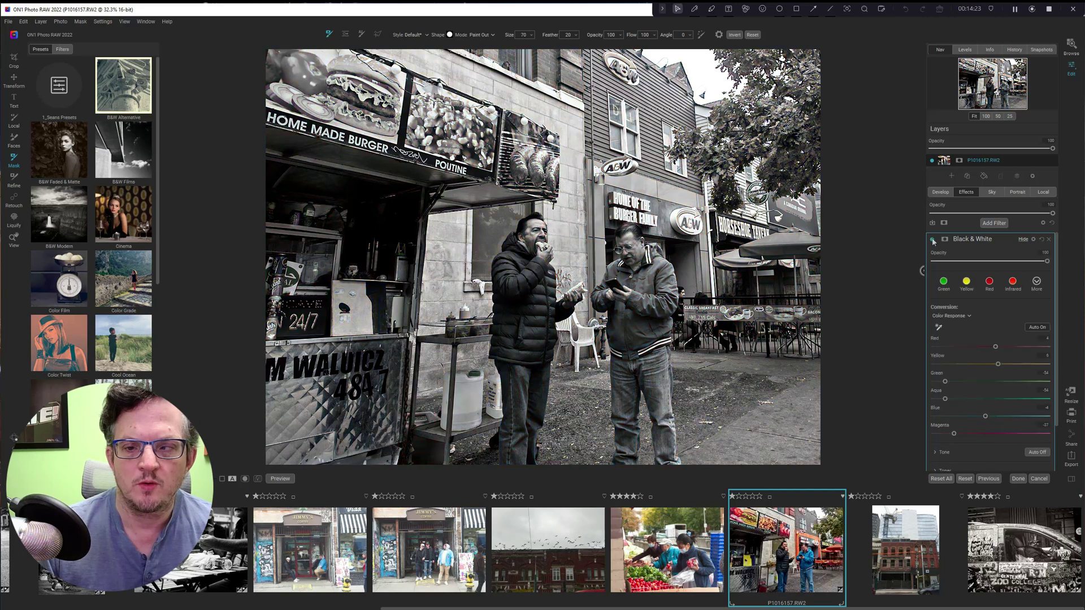
- Slightly darken the Red and Yellow color responses of the Black & White filter and compare it off and on
scroll(1010, 345, down, 1)
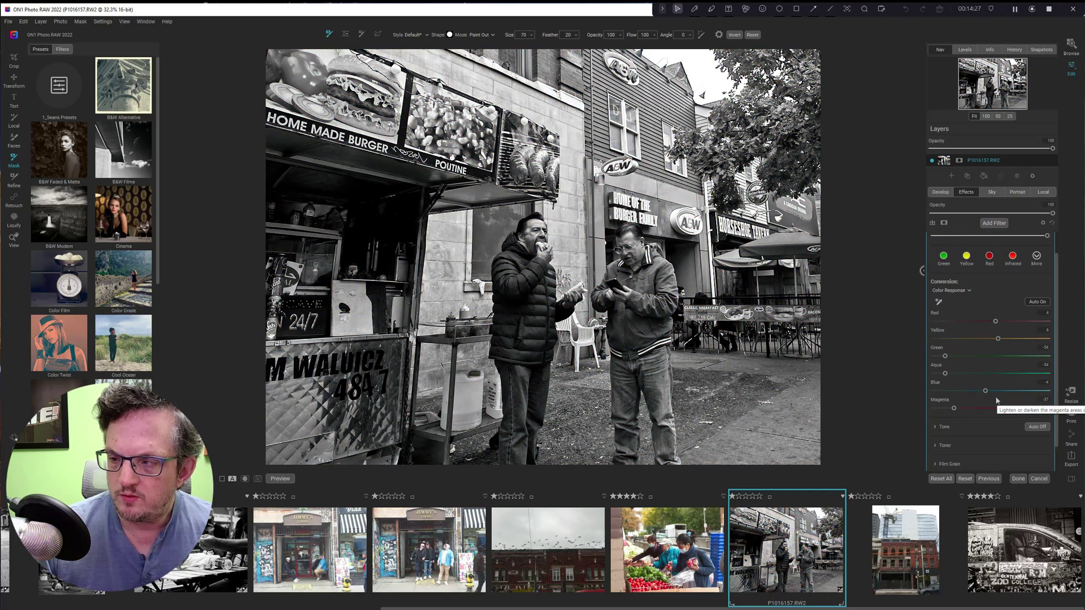
drag(995, 322, 980, 340)
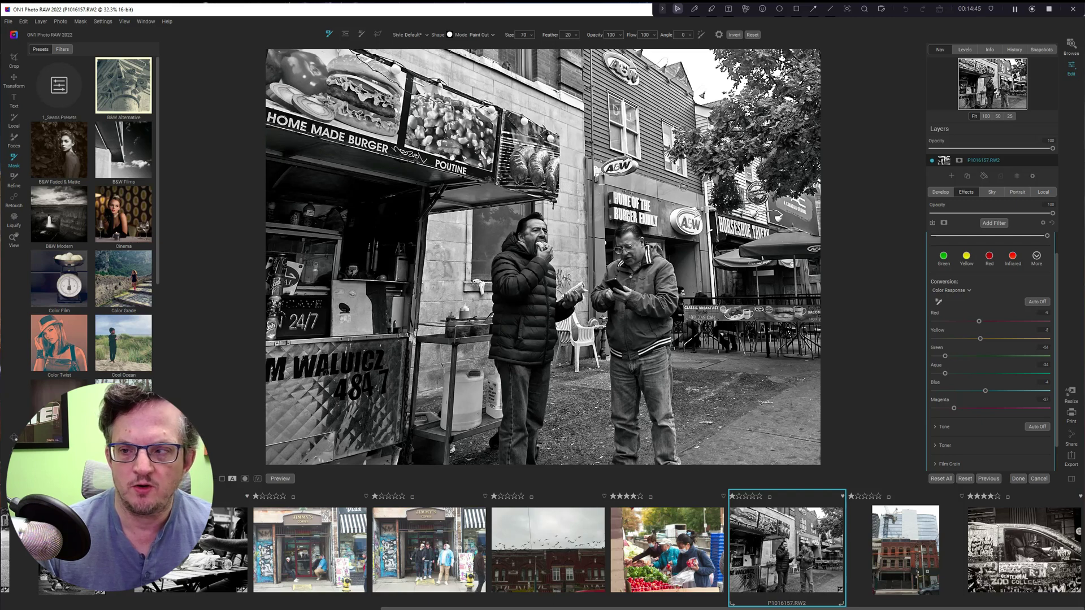
scroll(1000, 273, up, 1)
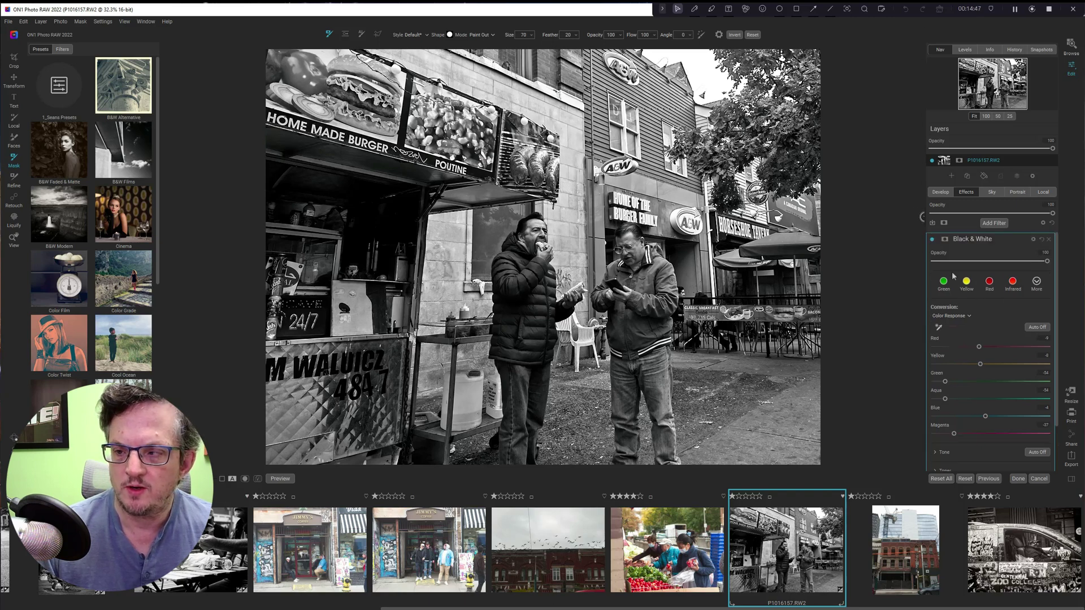
click(932, 240)
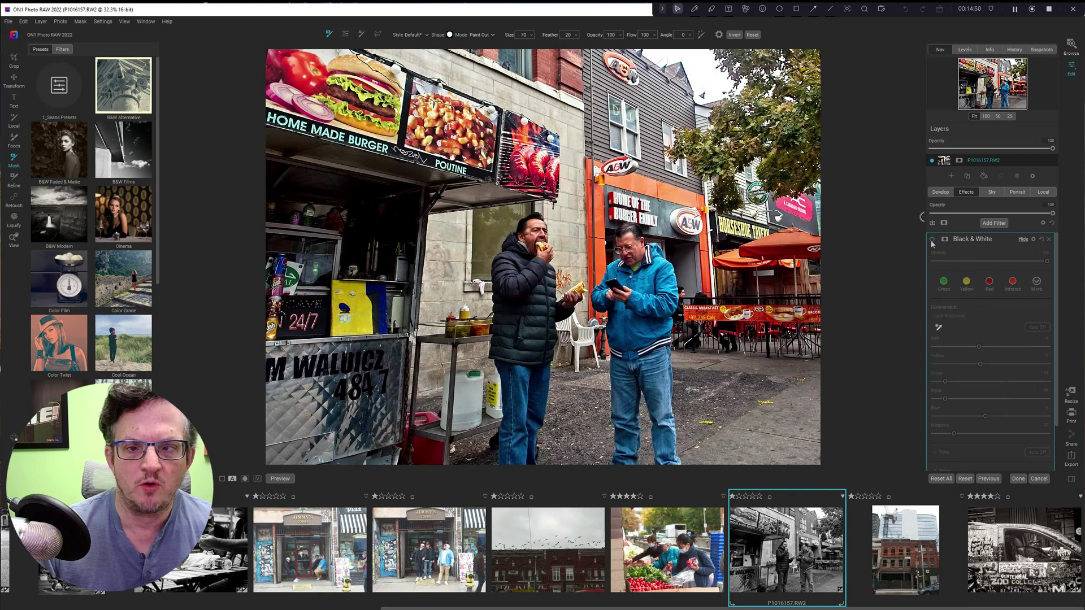
click(932, 240)
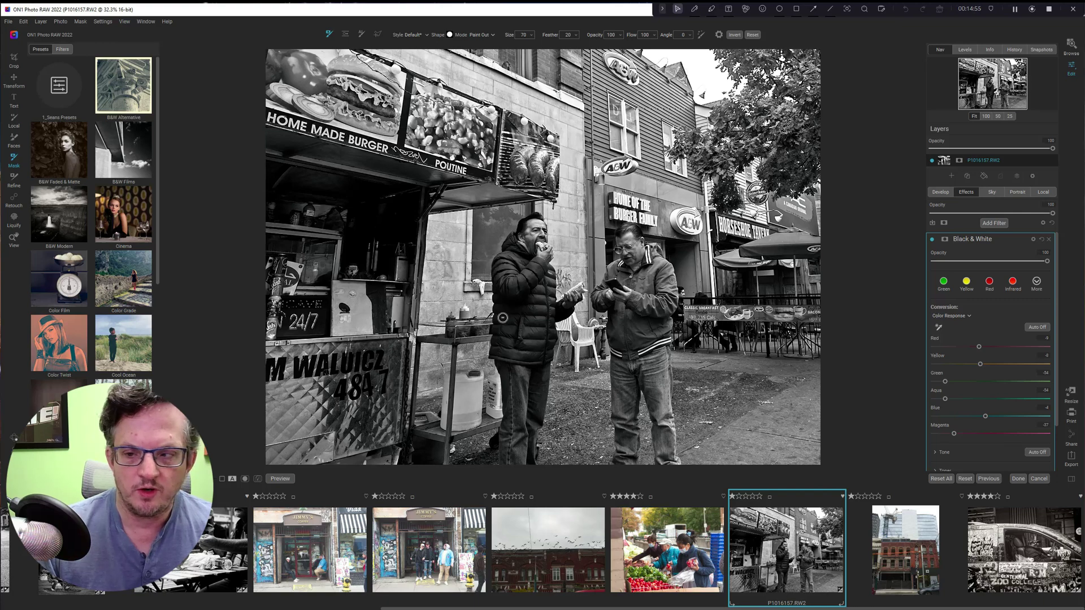
- Raise the Black & White filter's Shadows tone to about 17 and collapse the filter's settings
scroll(1003, 360, down, 2)
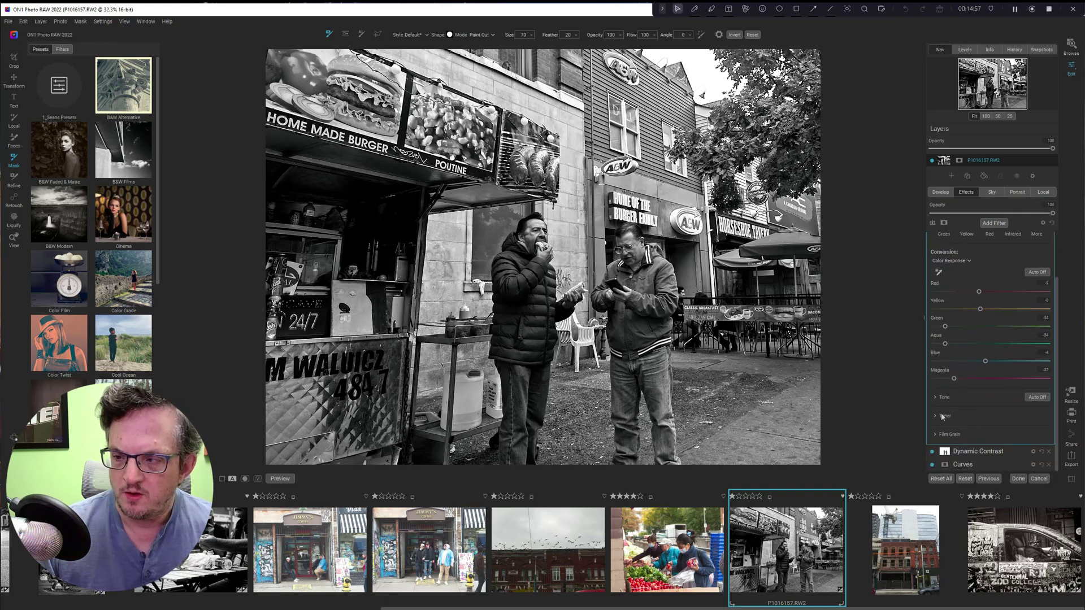
click(934, 397)
scroll(1006, 398, down, 3)
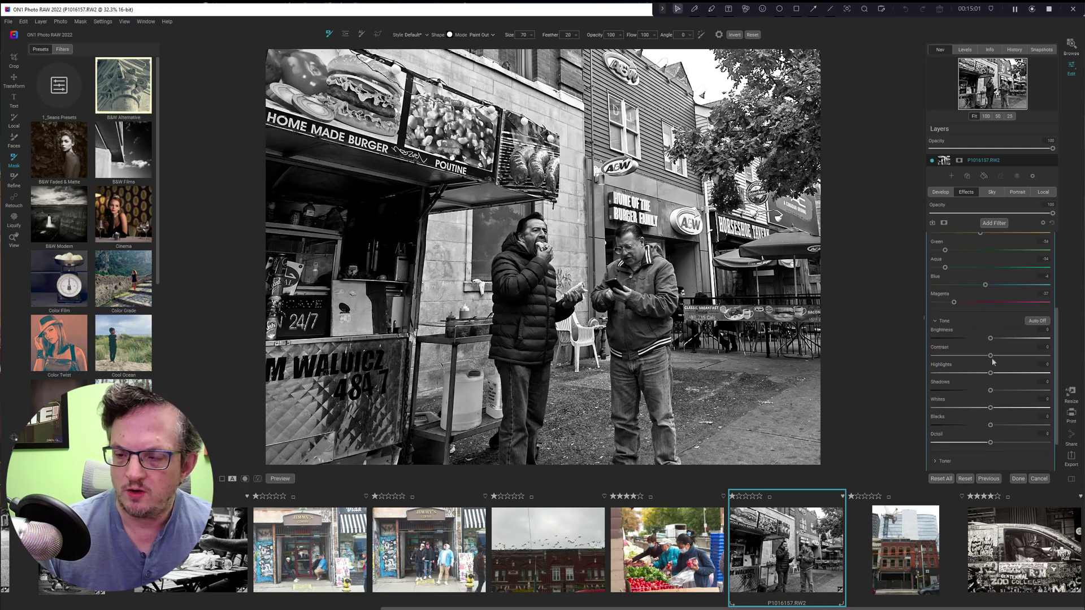
drag(991, 390, 1013, 392)
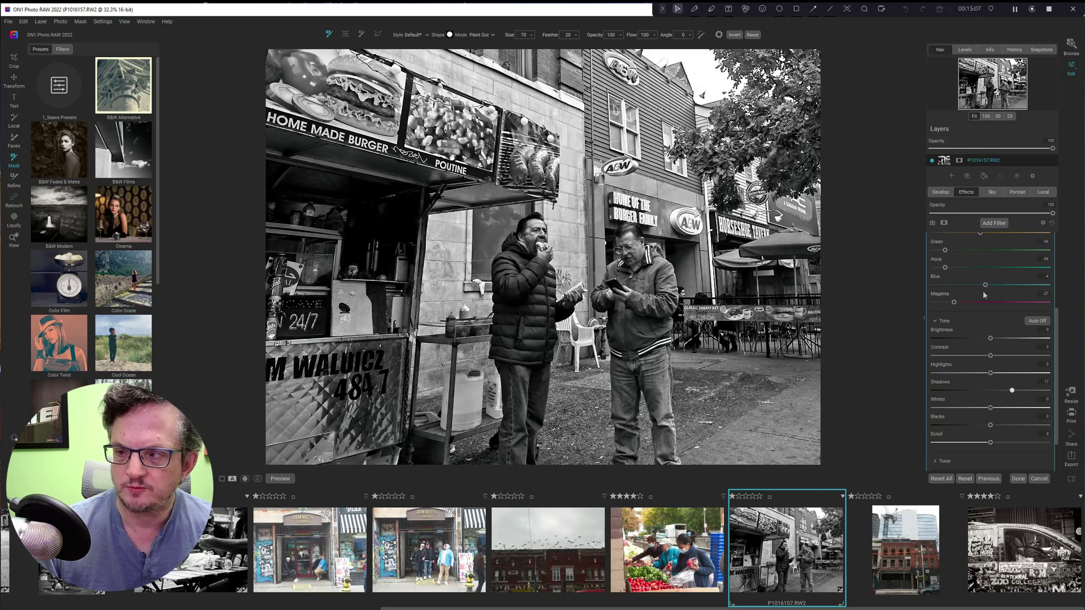
scroll(995, 306, up, 3)
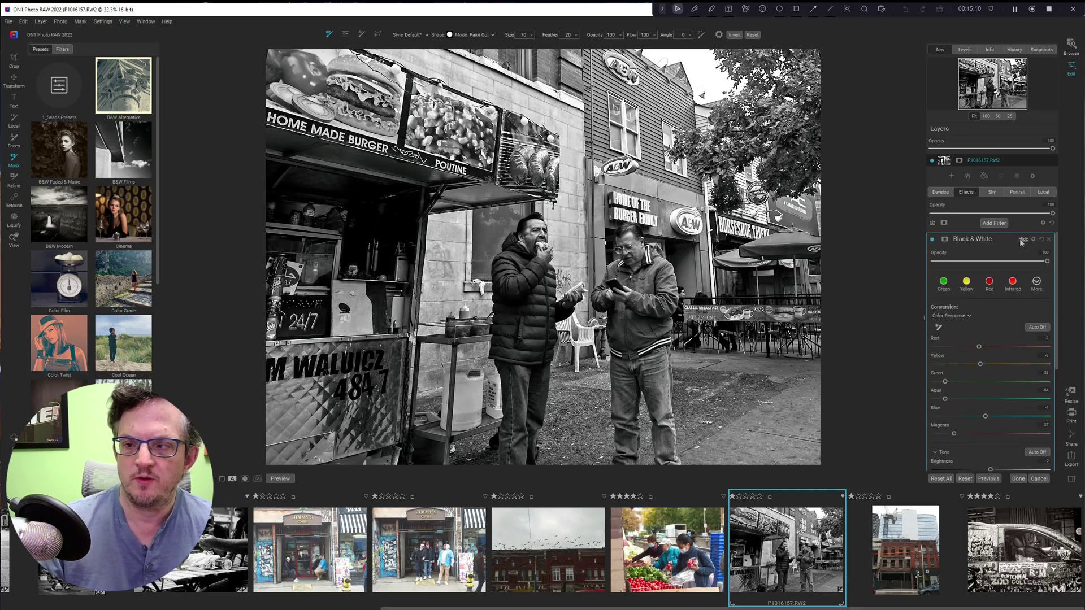
click(1020, 239)
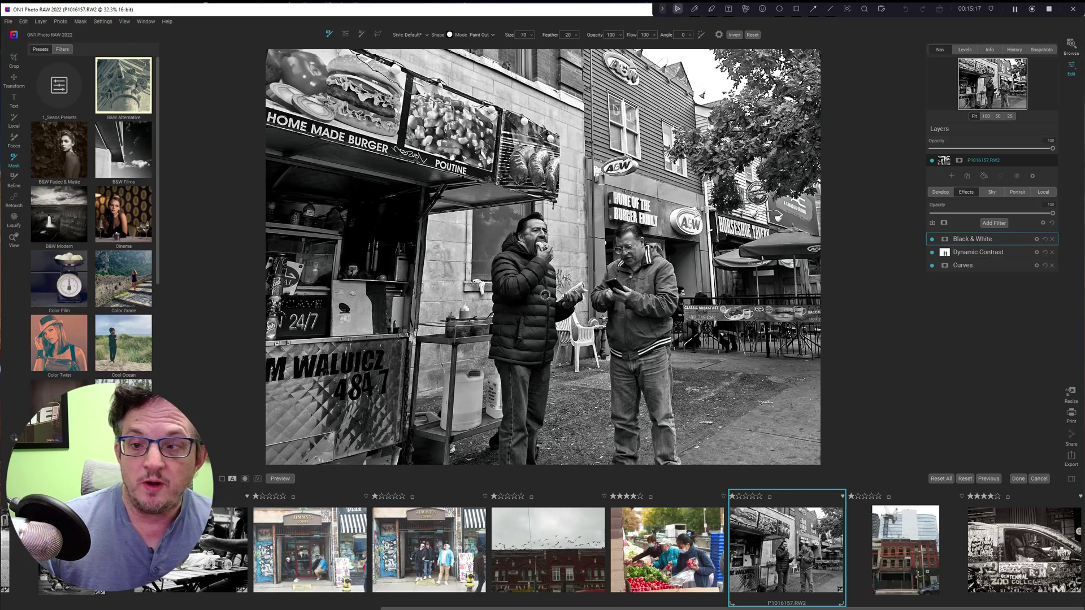
- Add a Tone Enhancer filter above Black & White and apply its Lighter style
click(994, 223)
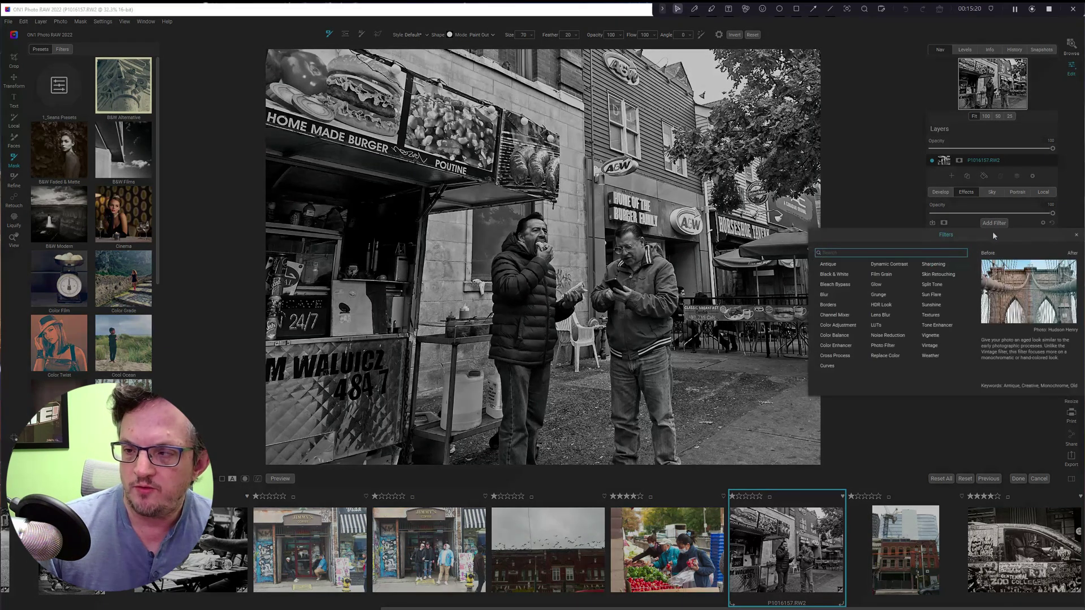
click(937, 325)
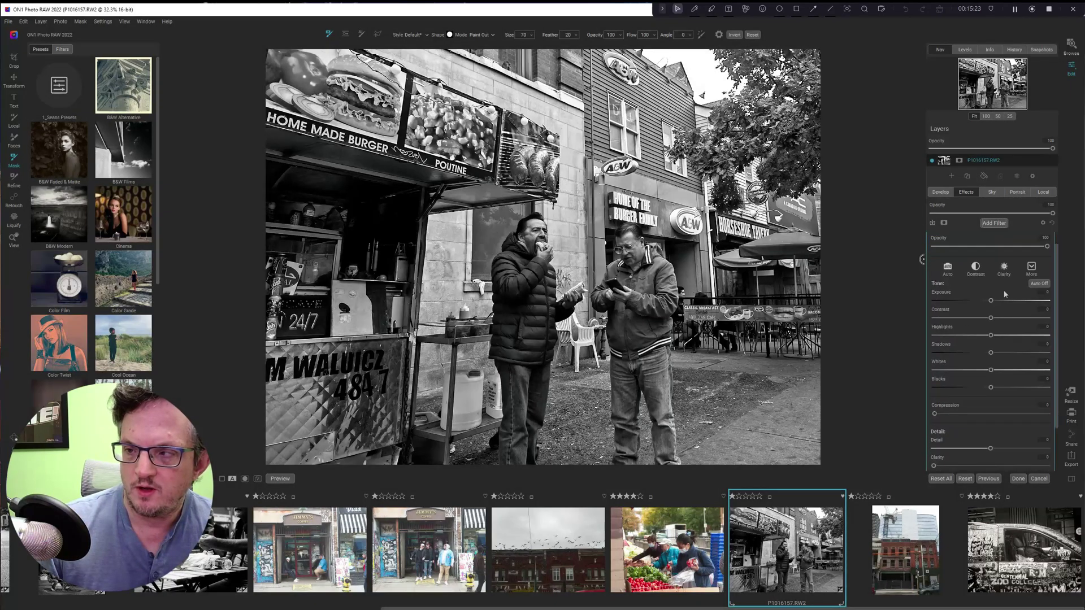
click(1033, 272)
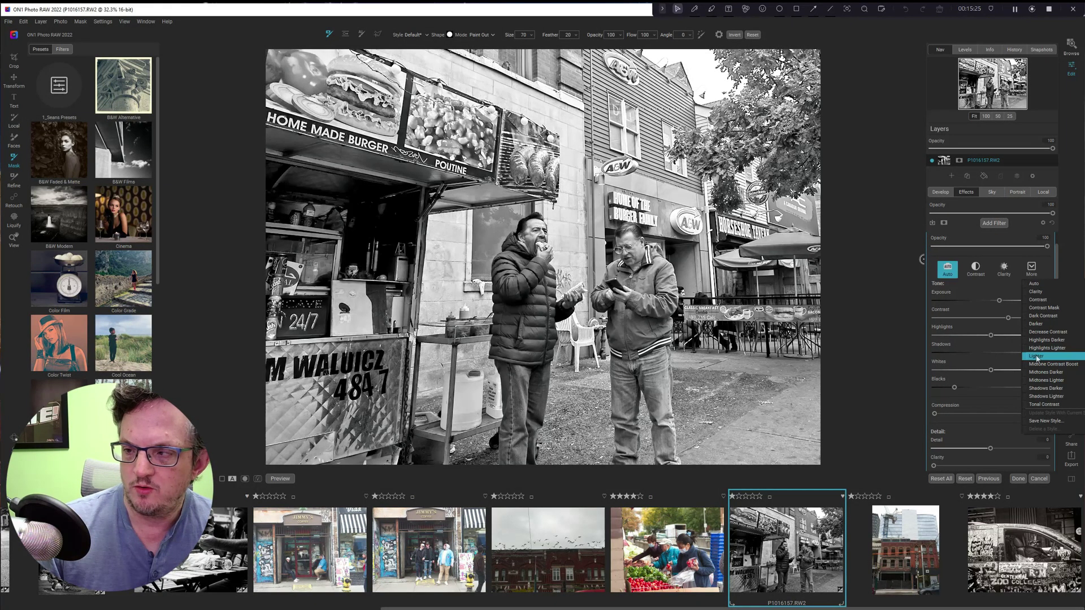
click(1037, 356)
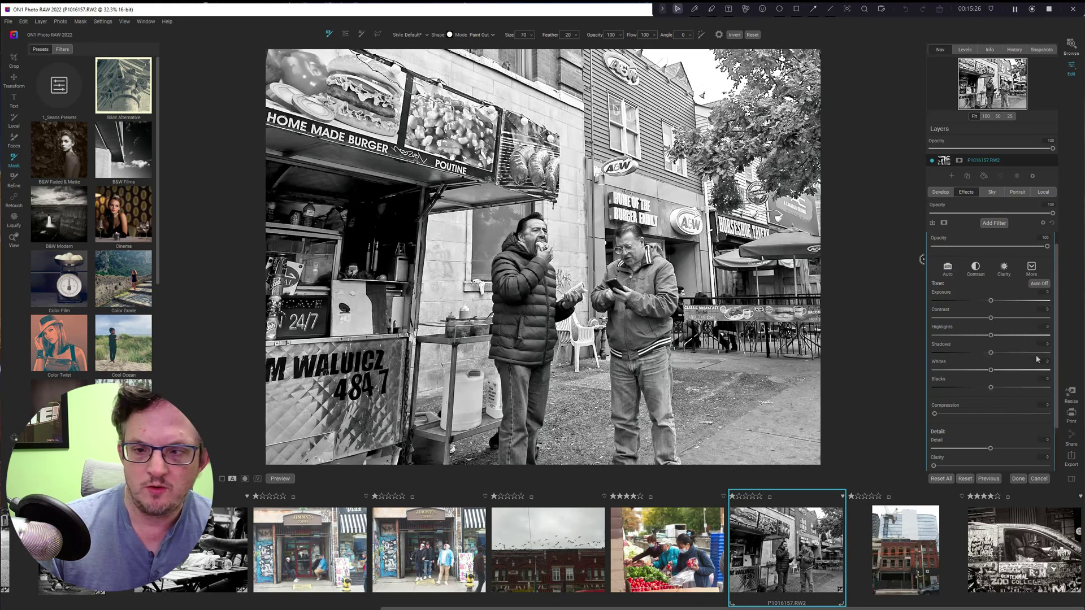
click(944, 224)
click(1032, 251)
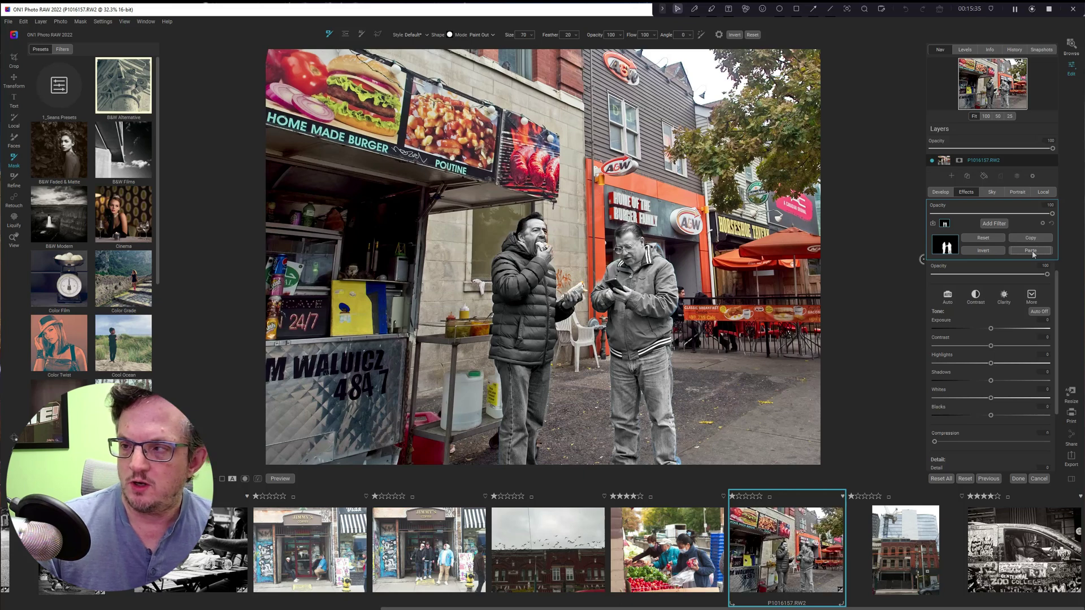
click(997, 241)
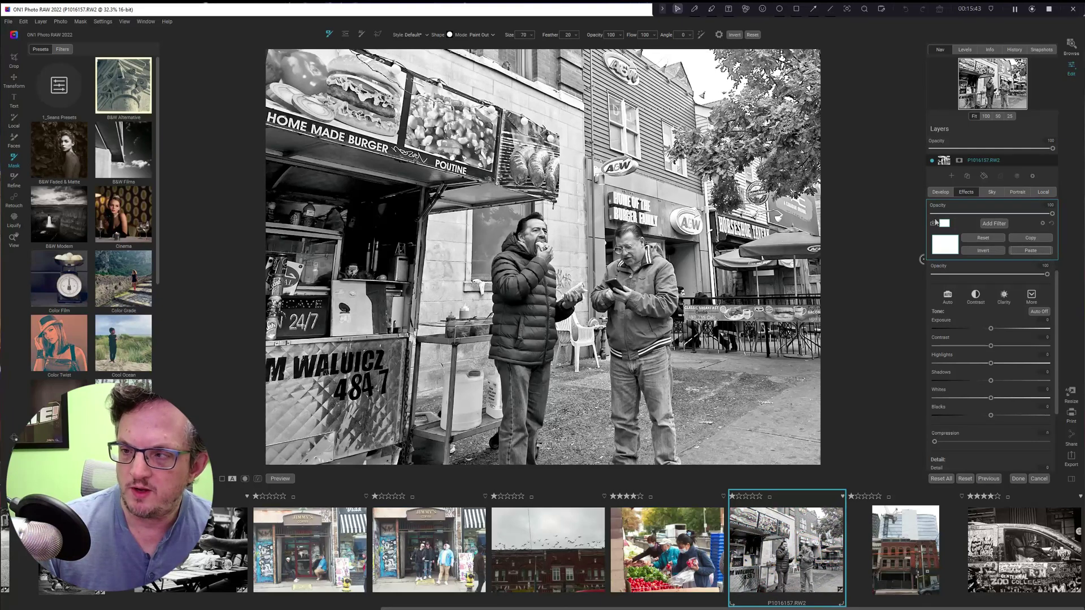
- Paste the copied mask of the two men into the Tone Enhancer filter and compare it inverted and restored
scroll(977, 298, up, 1)
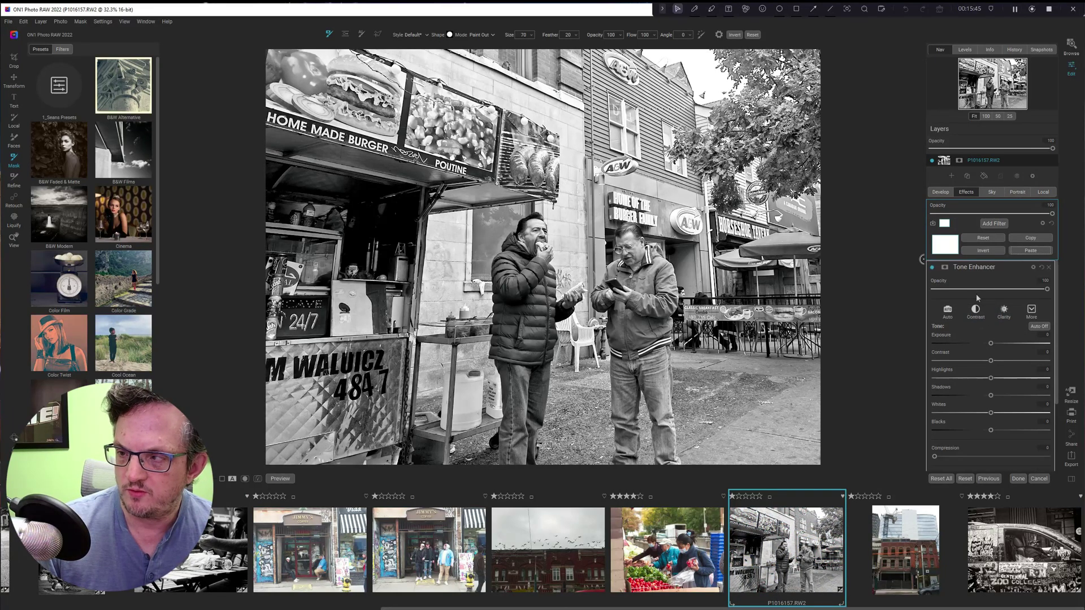
click(944, 266)
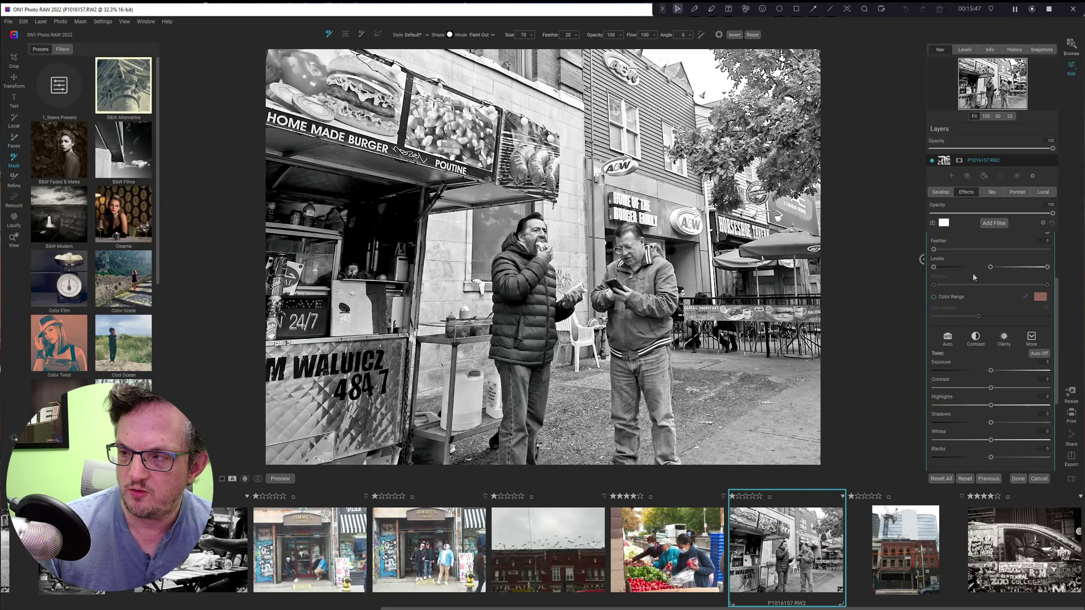
scroll(955, 279, up, 5)
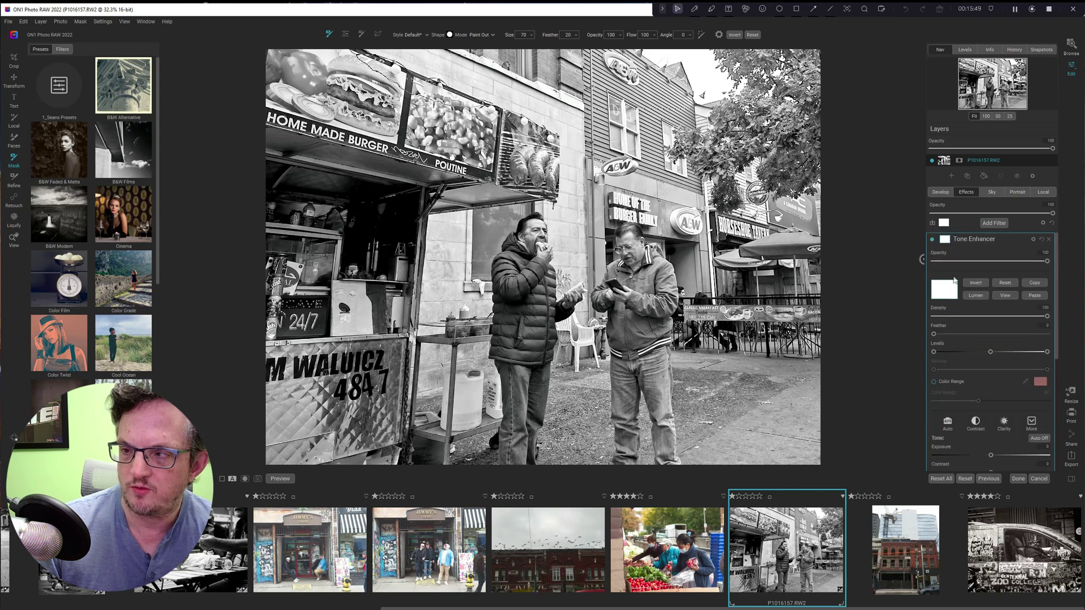
click(1035, 296)
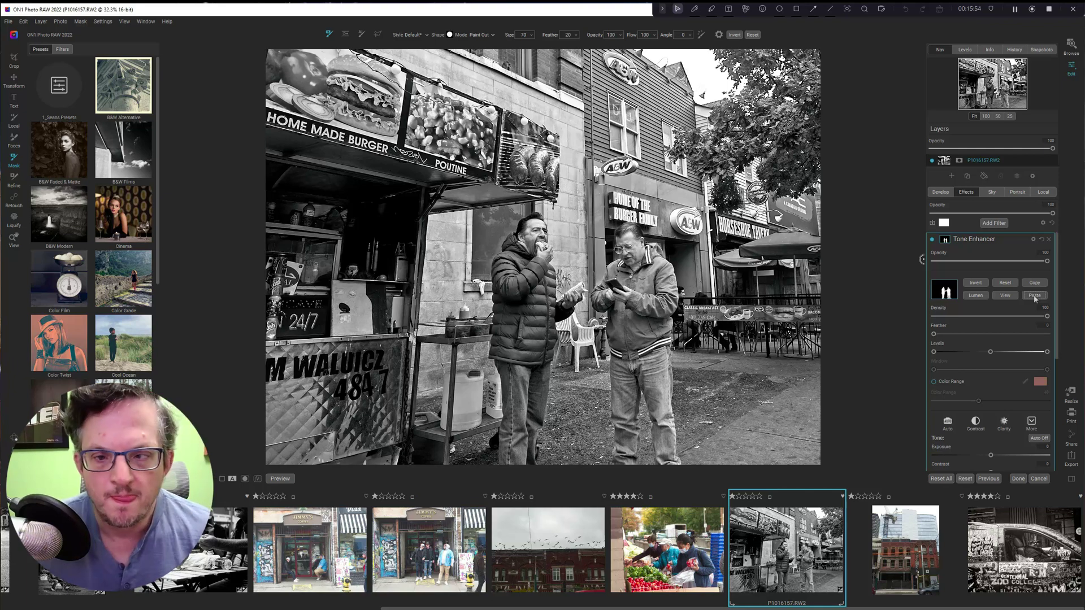
click(974, 282)
click(975, 283)
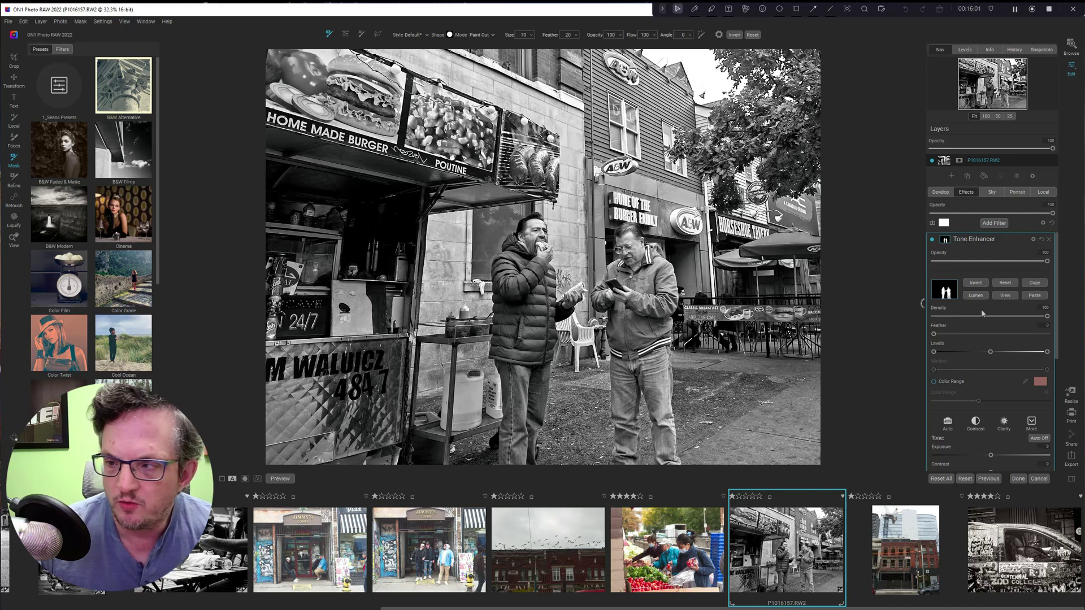
- Examine the Tone Enhancer's mask, tone and detail settings, expanding its Curves section
scroll(1006, 322, down, 3)
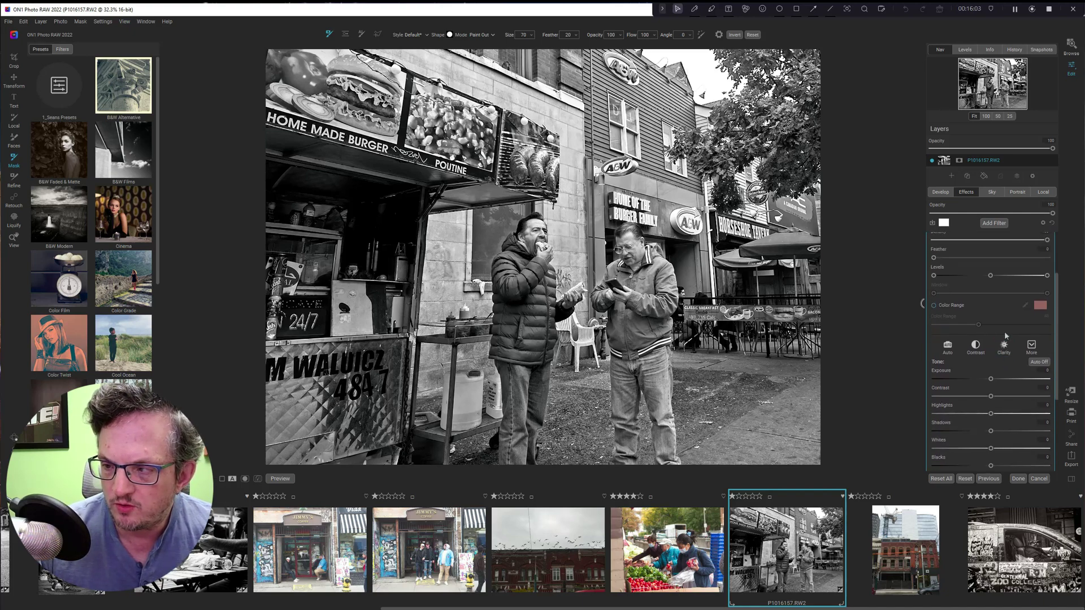
scroll(1005, 331, down, 8)
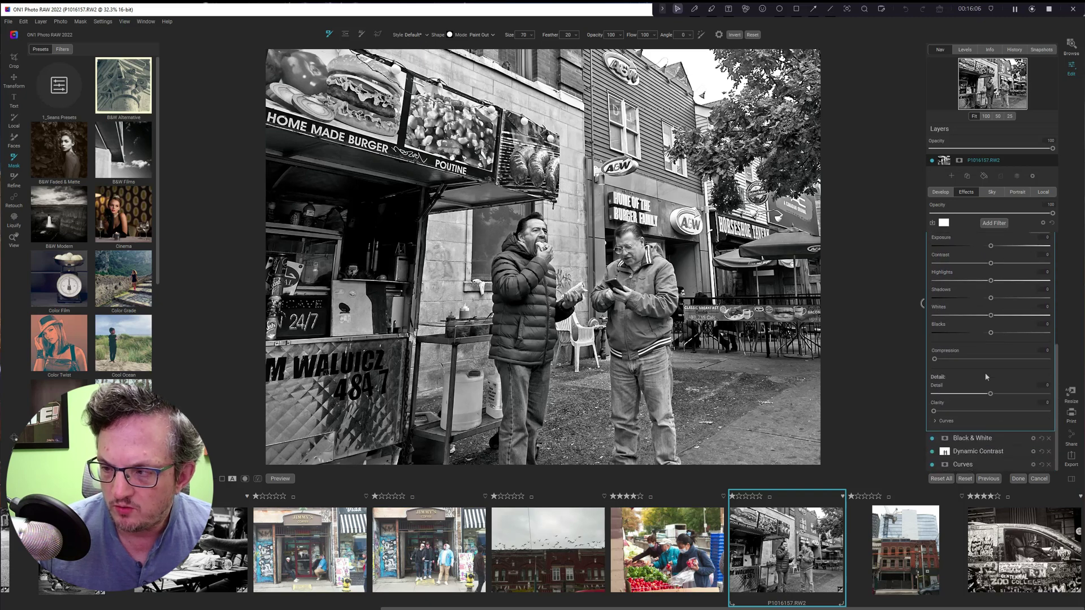
click(936, 422)
scroll(967, 424, down, 5)
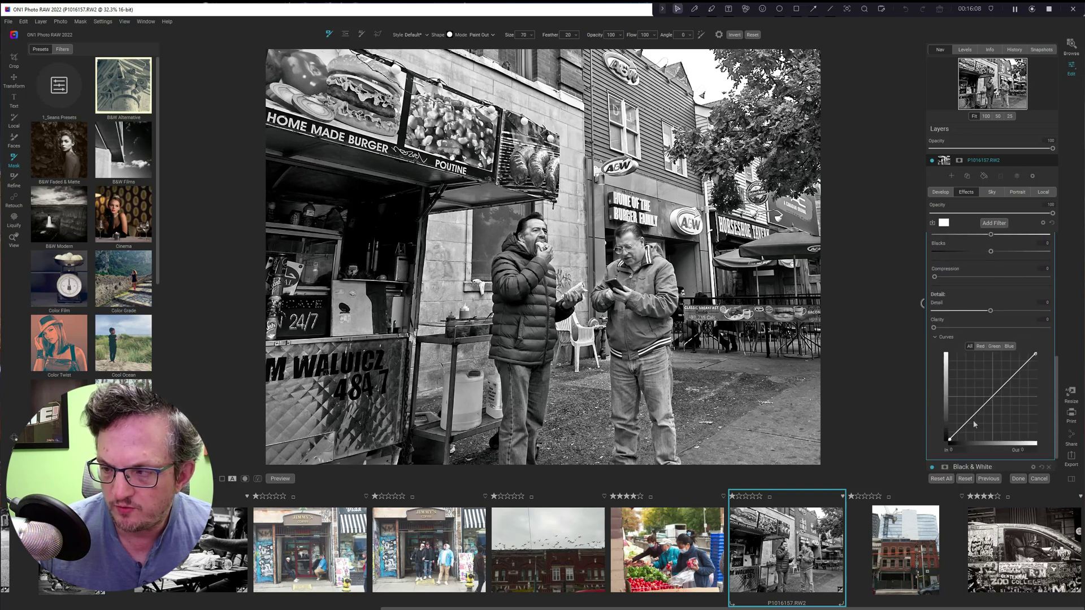
scroll(986, 407, up, 10)
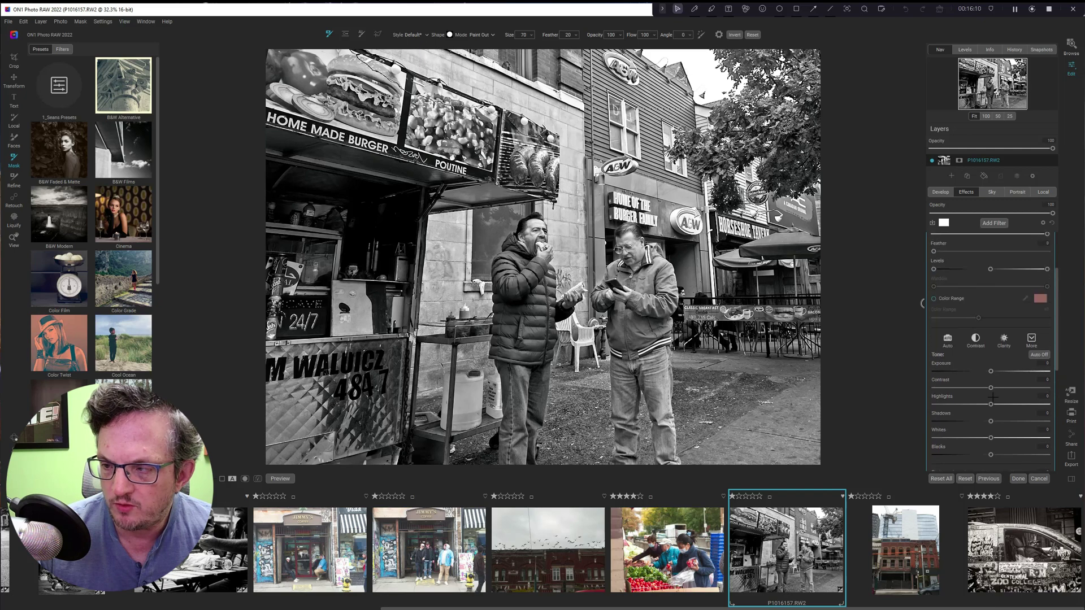
scroll(992, 398, up, 3)
scroll(994, 397, down, 6)
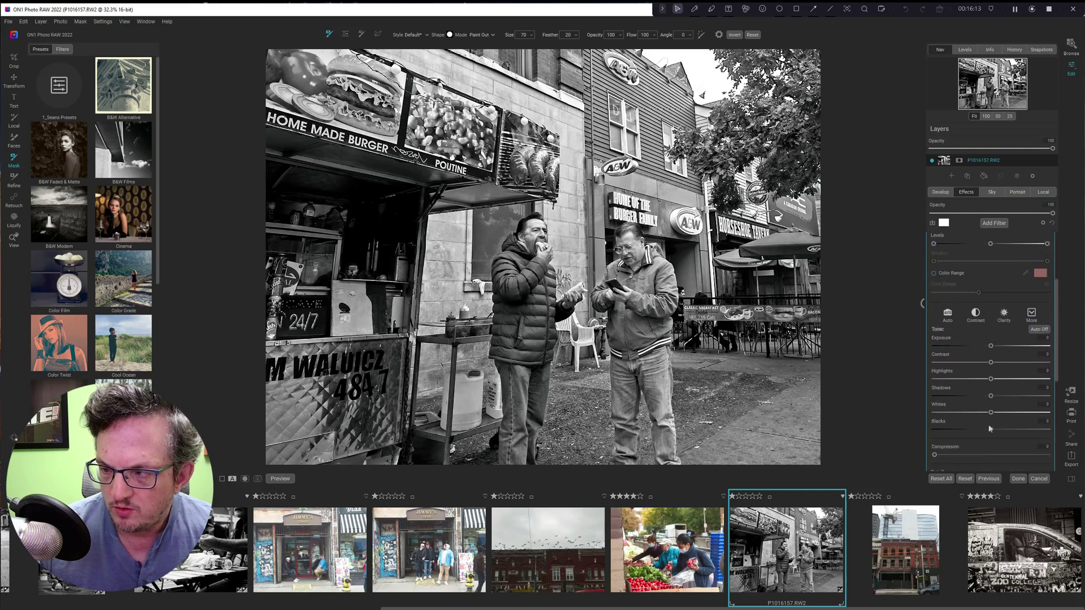
scroll(989, 396, up, 3)
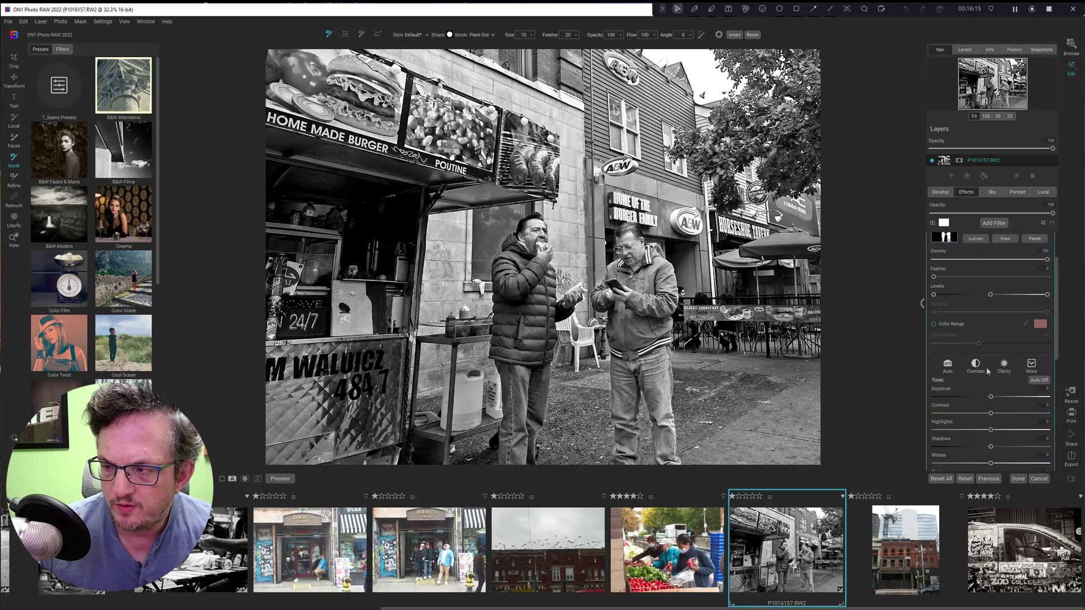
scroll(987, 371, up, 3)
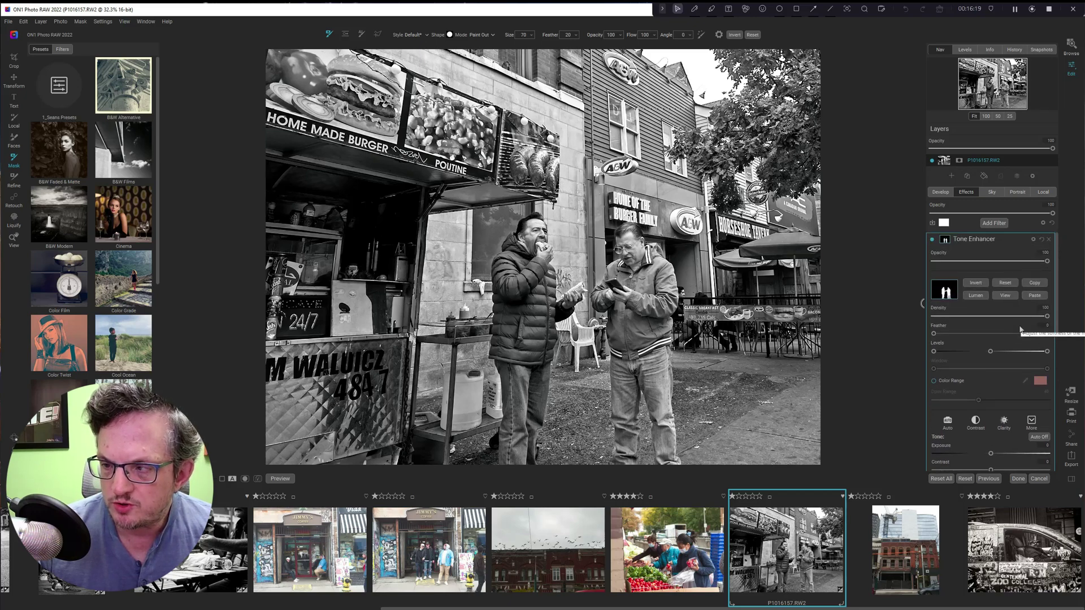
scroll(1031, 337, down, 4)
scroll(1031, 342, down, 1)
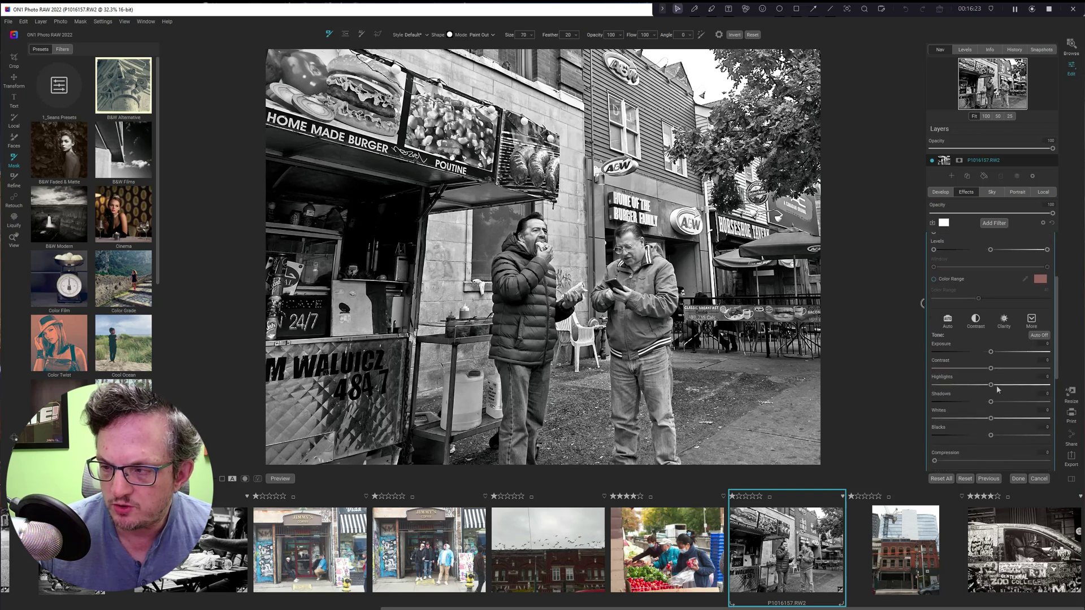
scroll(1002, 390, down, 1)
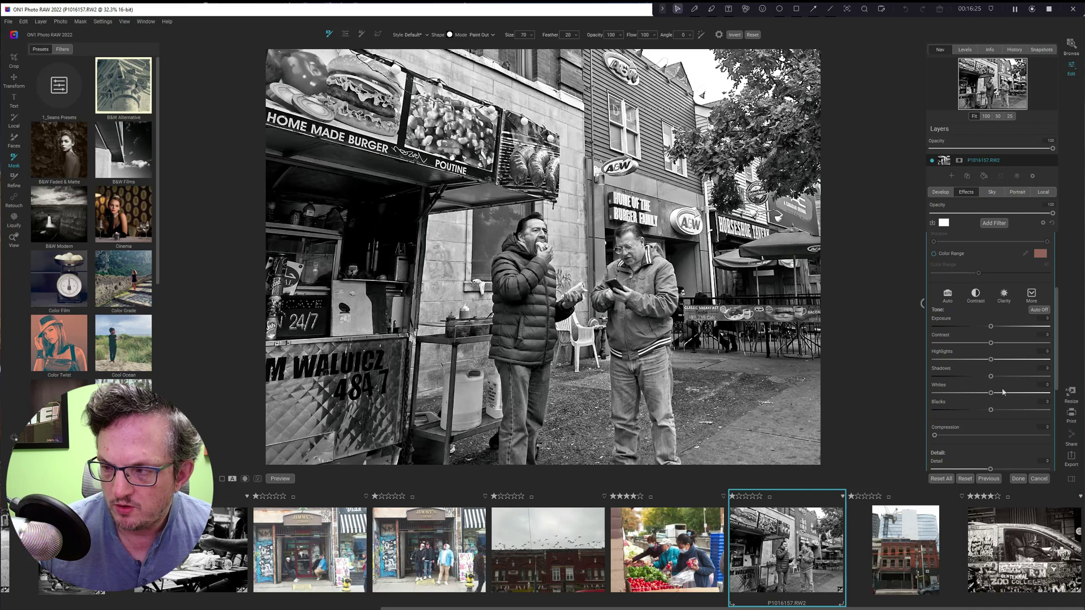
scroll(998, 377, down, 3)
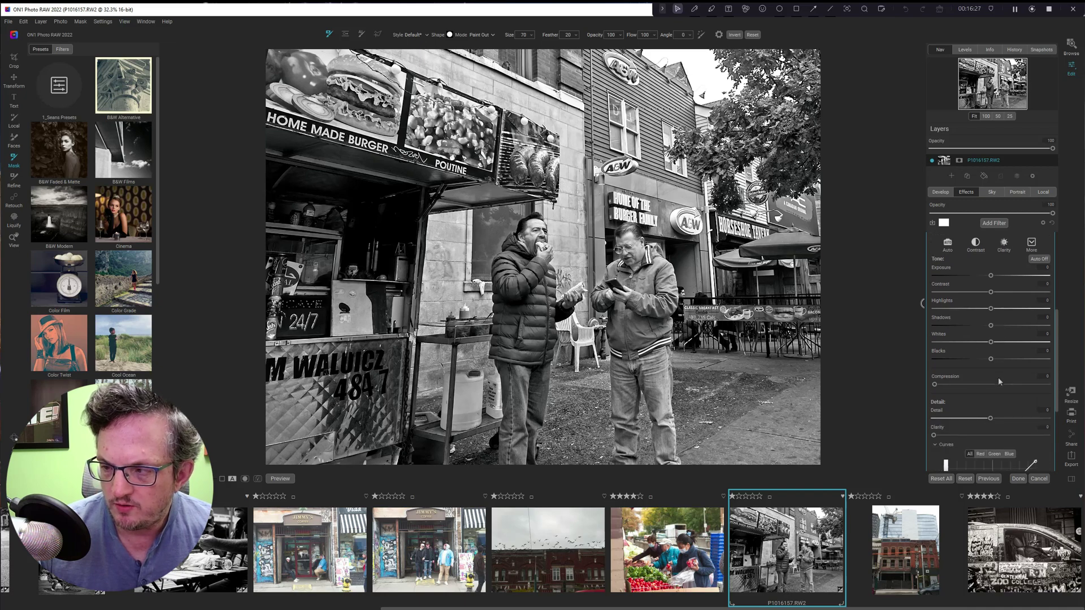
scroll(998, 377, down, 3)
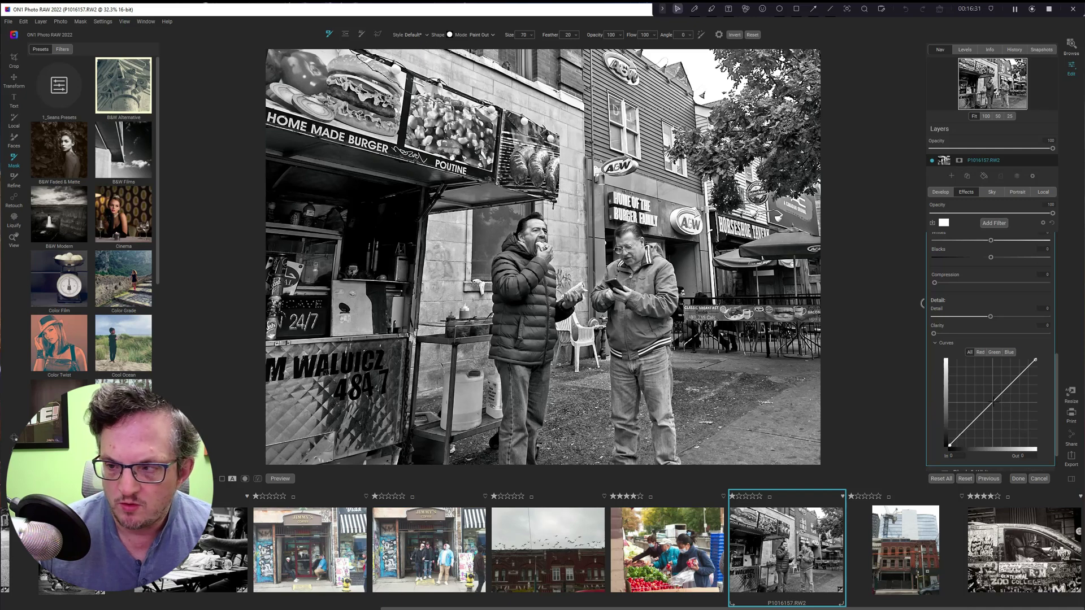
scroll(1006, 320, up, 6)
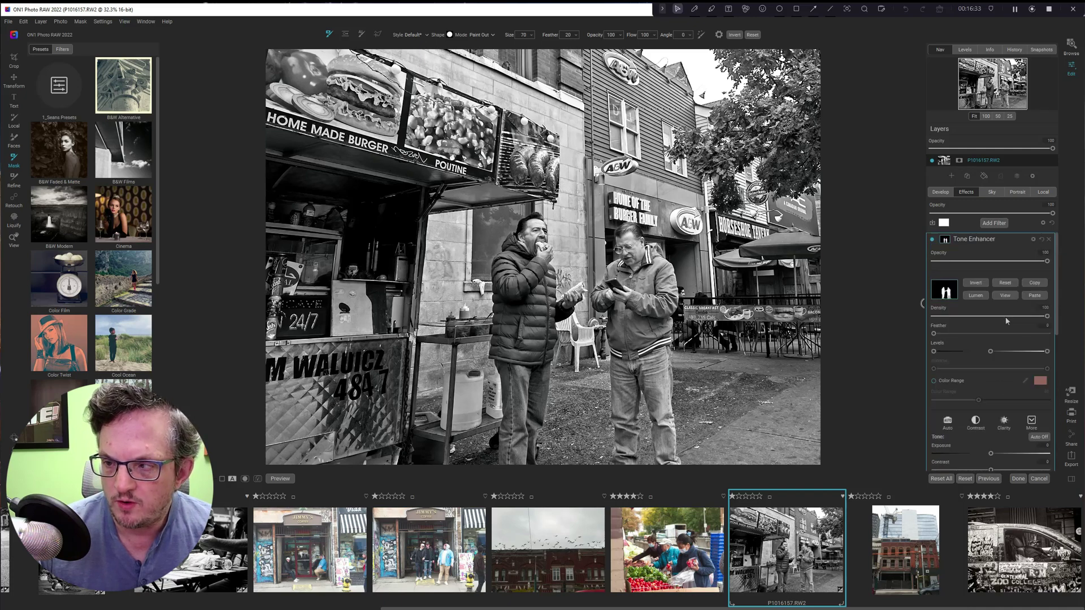
- Set the Tone Enhancer's Exposure to about -0.4, raise Contrast and Shadows slightly, lower Highlights slightly, and collapse the filter
scroll(1006, 319, down, 2)
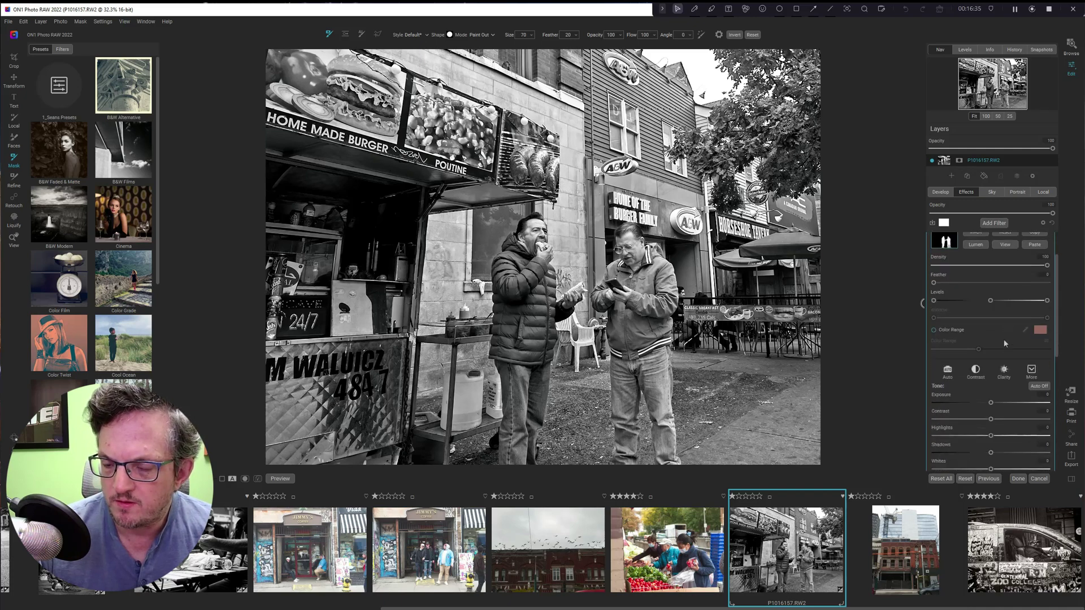
drag(992, 404, 987, 404)
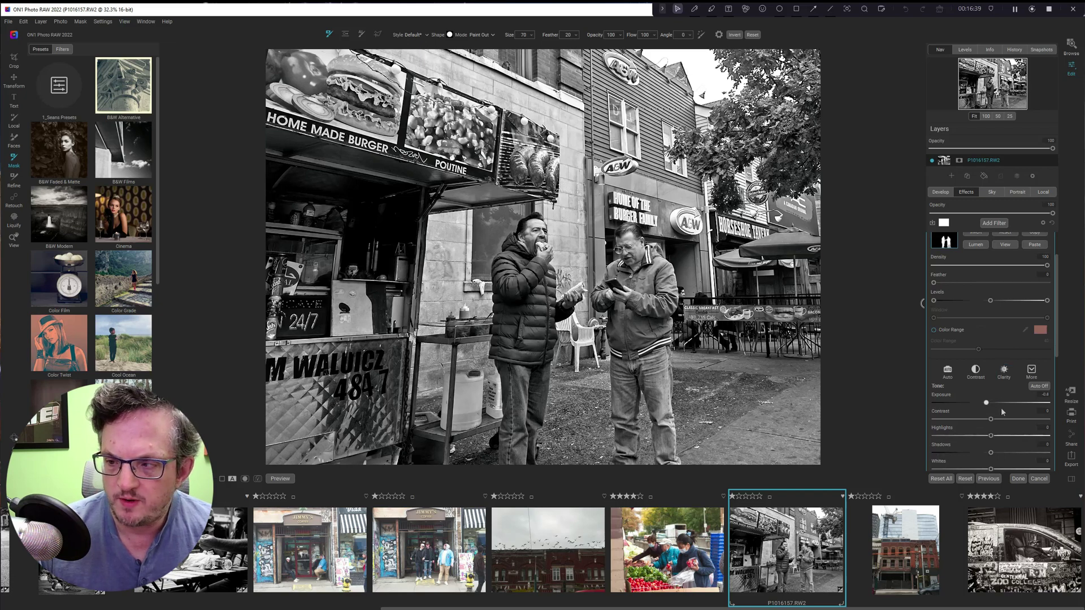
scroll(1001, 411, down, 1)
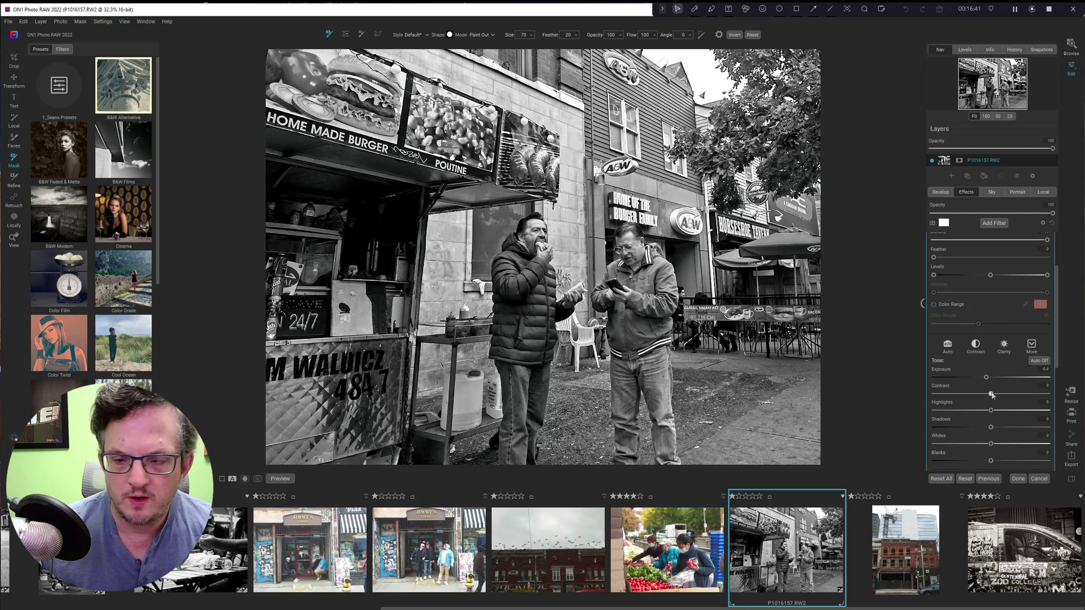
drag(992, 395, 996, 397)
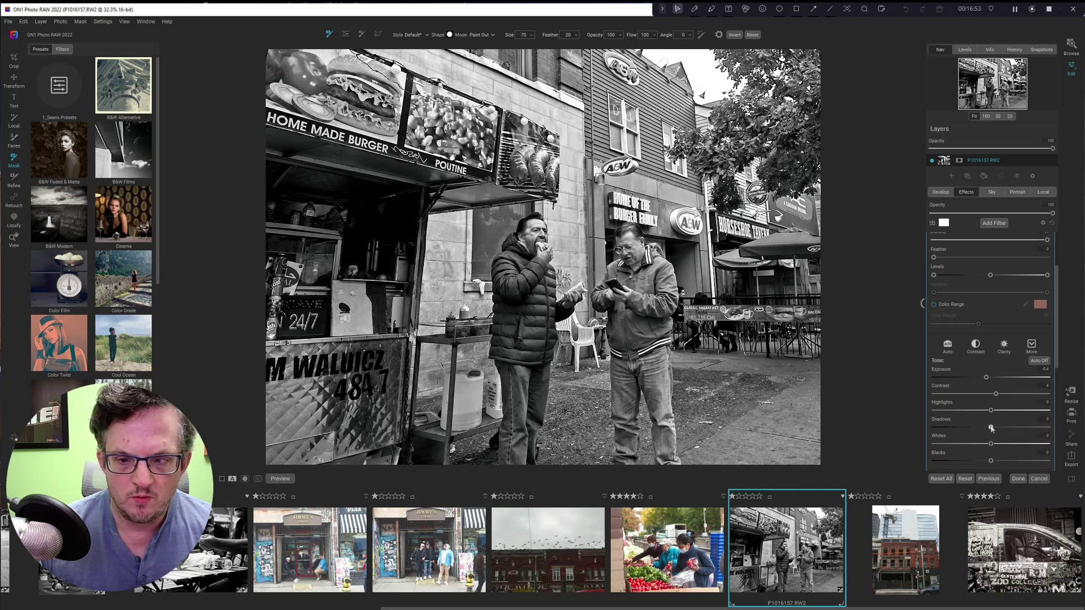
drag(991, 428, 985, 411)
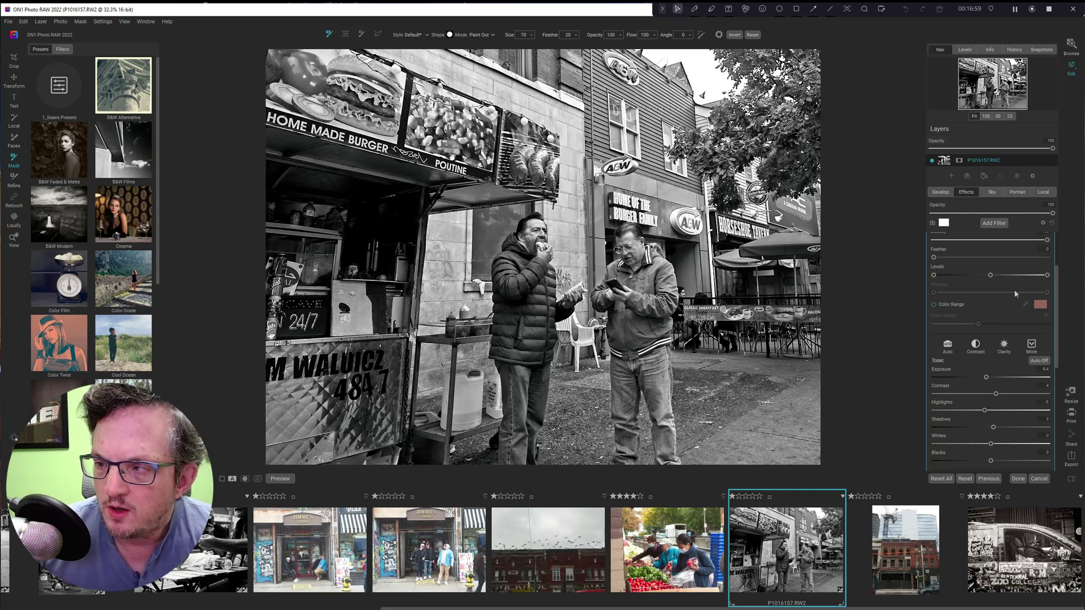
scroll(1014, 290, up, 2)
click(1015, 238)
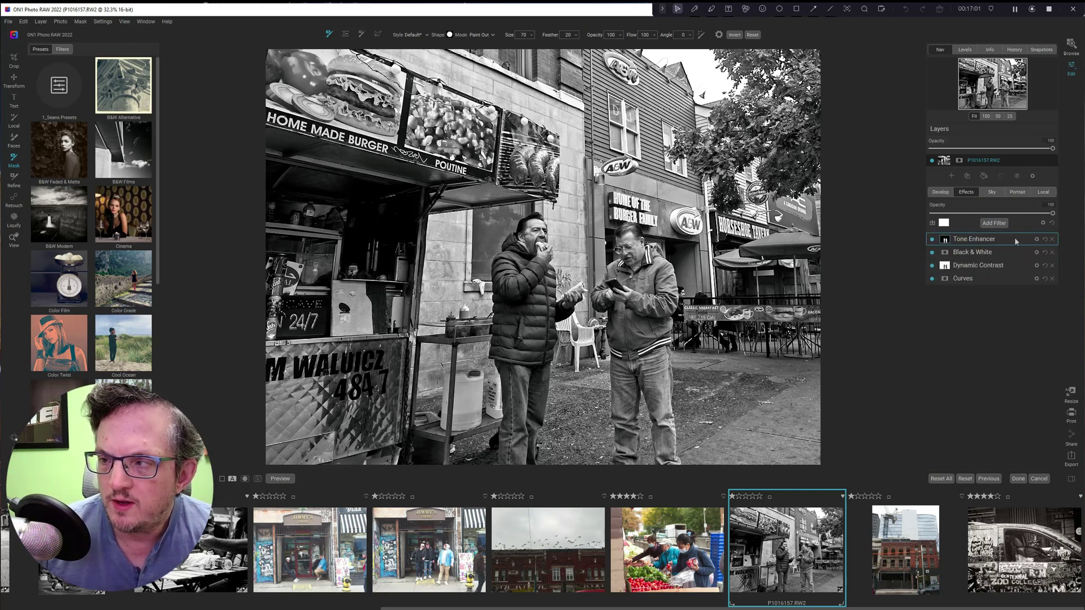
- Apply a Vignette gradient mask to the local darkening adjustment and shrink its oval in width and height around the two men
click(1043, 192)
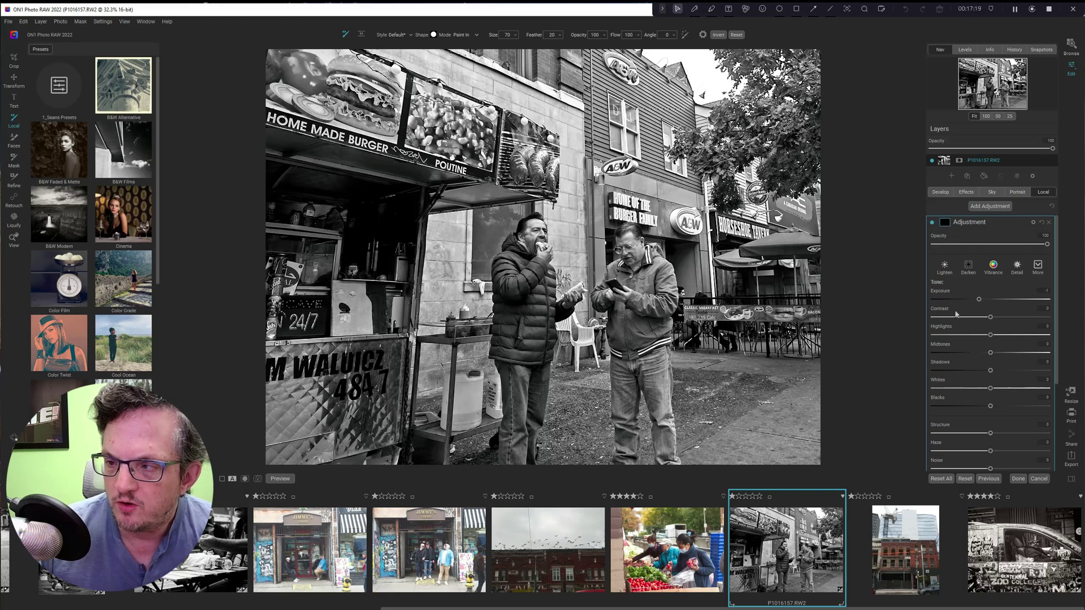
click(361, 35)
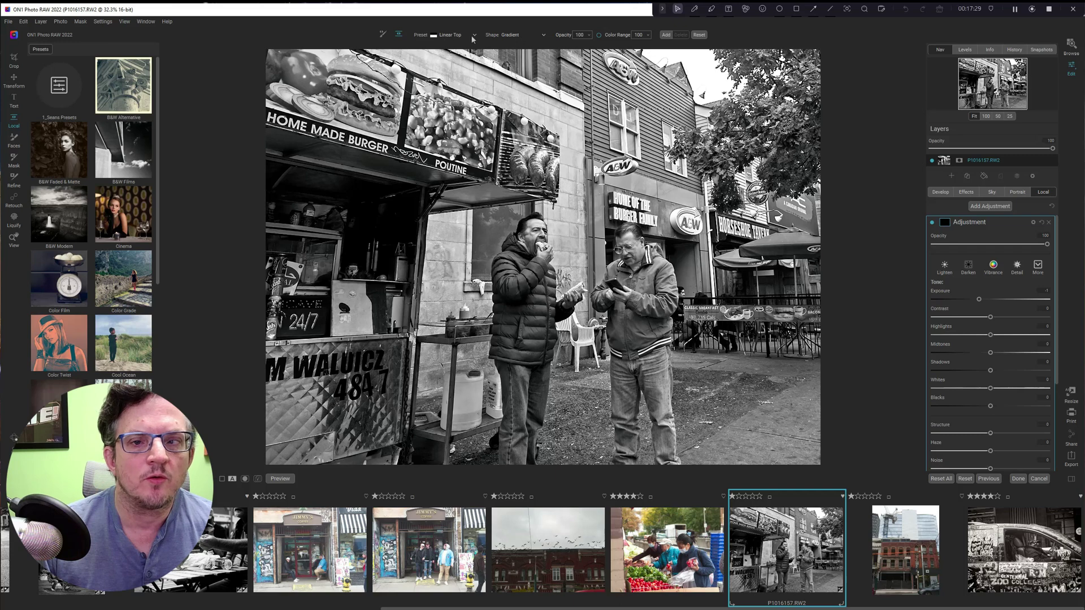
click(451, 34)
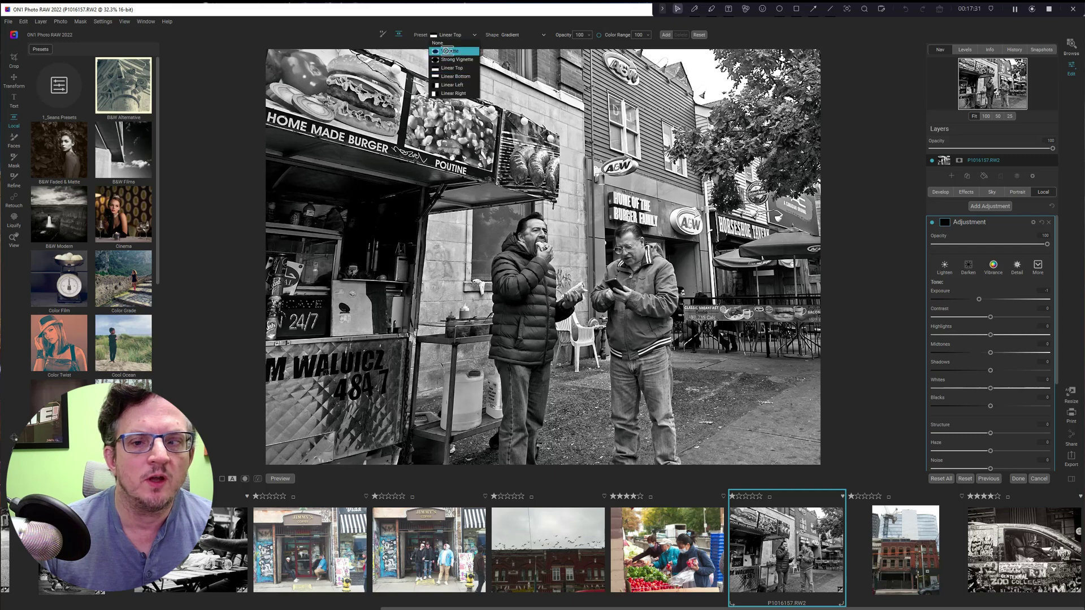
click(449, 51)
click(588, 303)
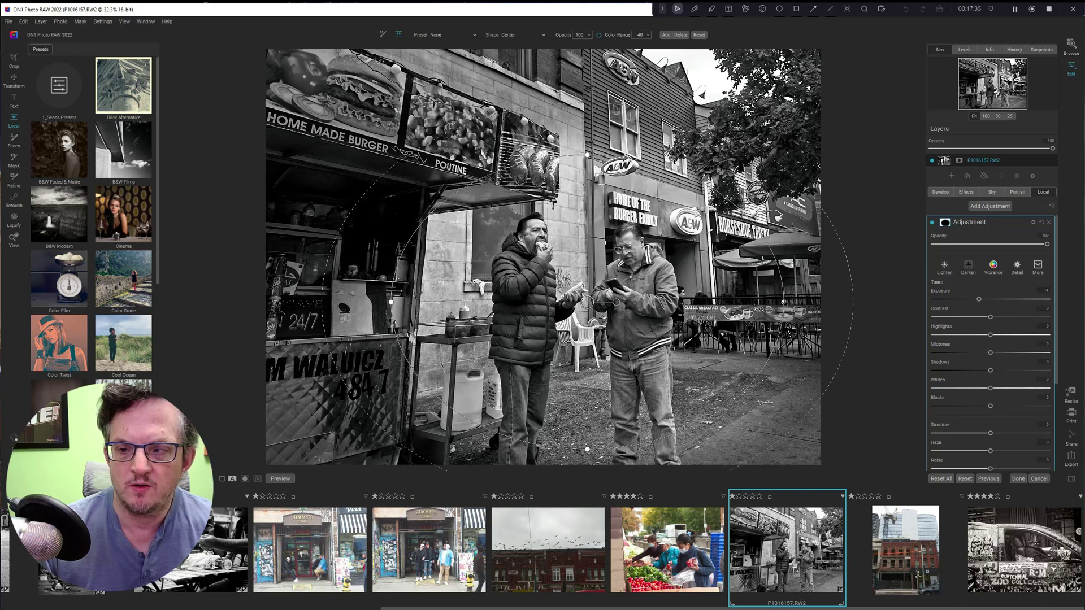
drag(784, 303, 693, 303)
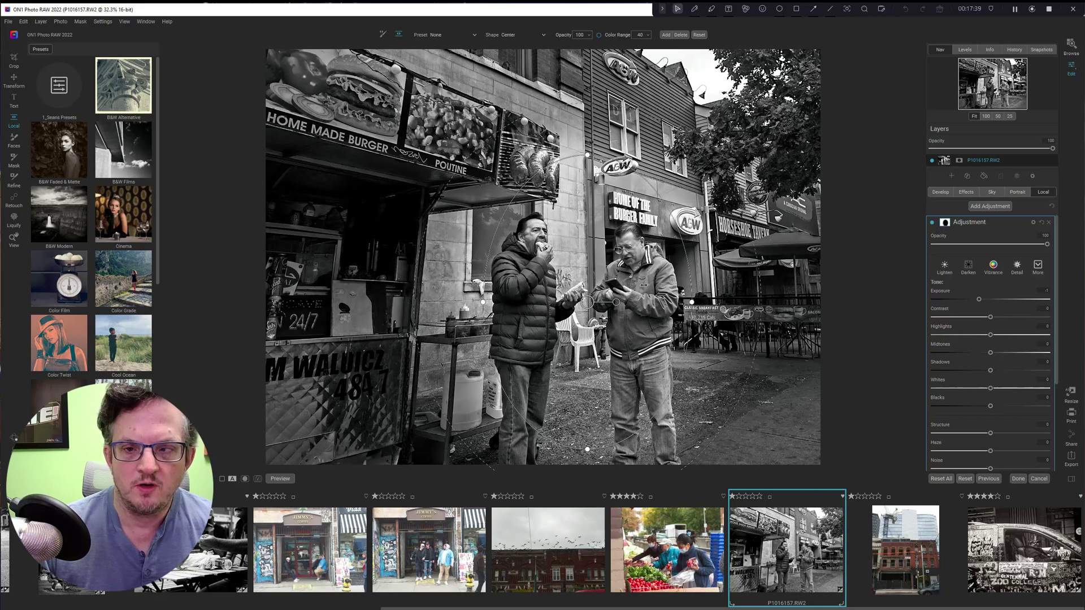
drag(588, 154, 588, 200)
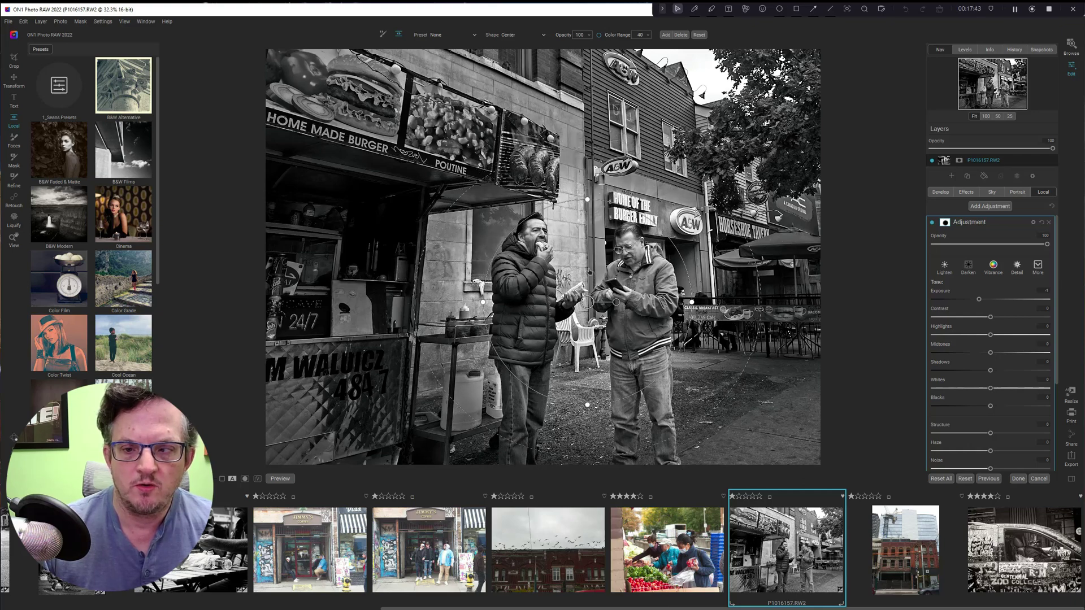
- Shift the vignette mask slightly over the two men and set the local adjustment's Exposure to -0.5, Shadows to about -6 and Structure to 14
drag(588, 302, 584, 312)
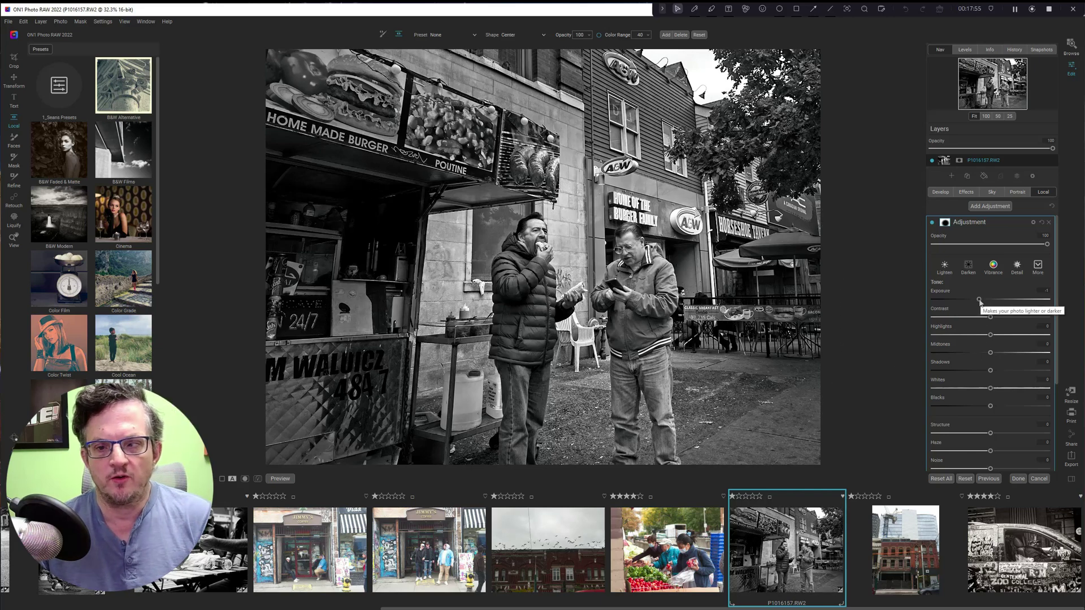
drag(979, 300, 985, 303)
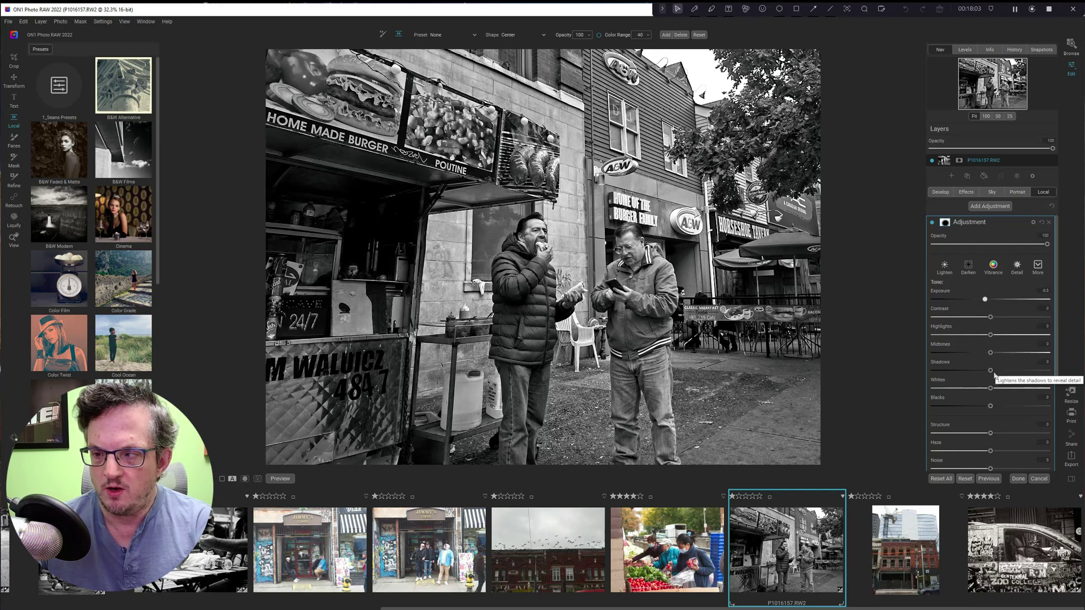
drag(990, 371, 999, 409)
scroll(994, 432, down, 1)
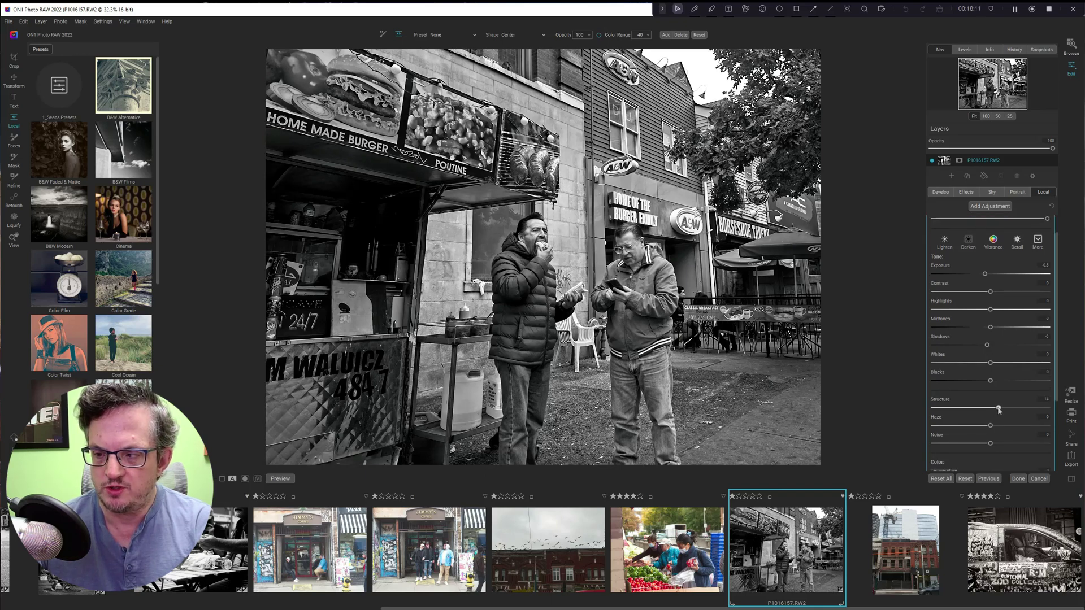
scroll(998, 413, up, 1)
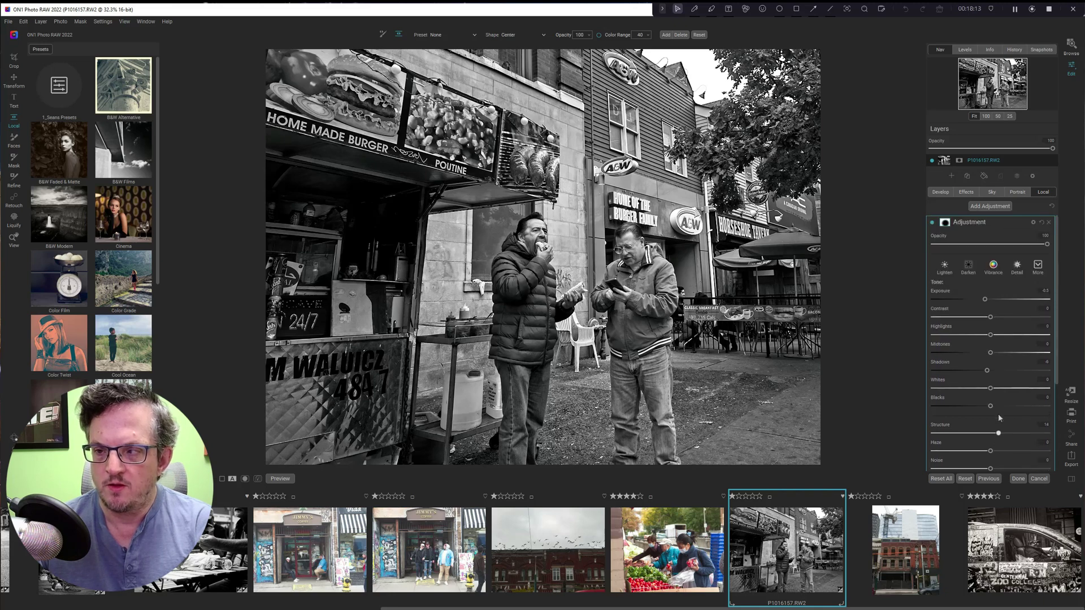
- Compare the photo with the local adjustment off and on, collapse the adjustment, and return to the effects filters
click(932, 223)
click(932, 223)
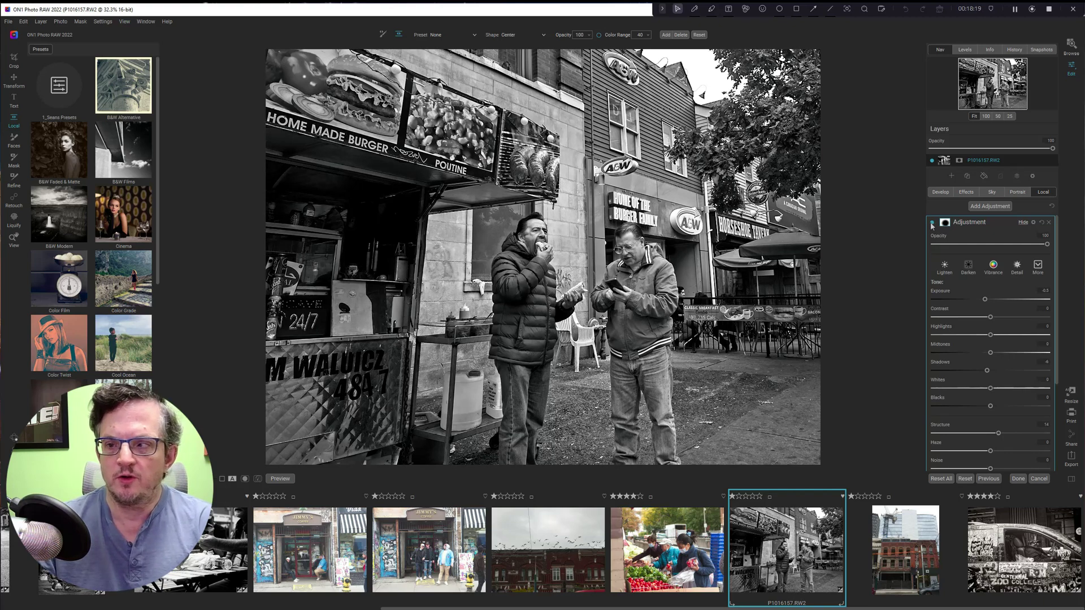
click(1025, 223)
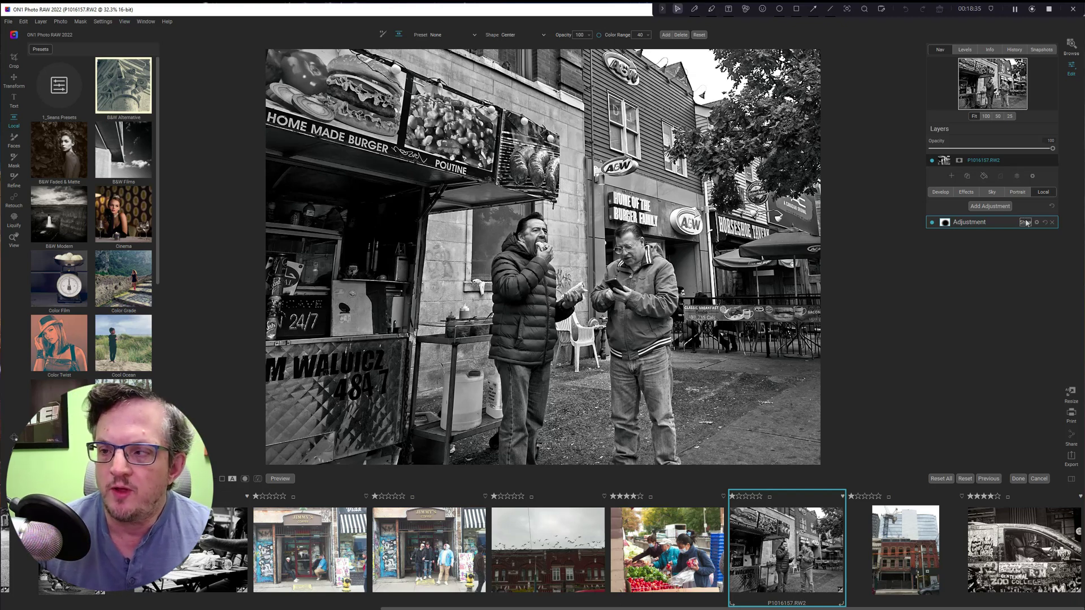
click(961, 192)
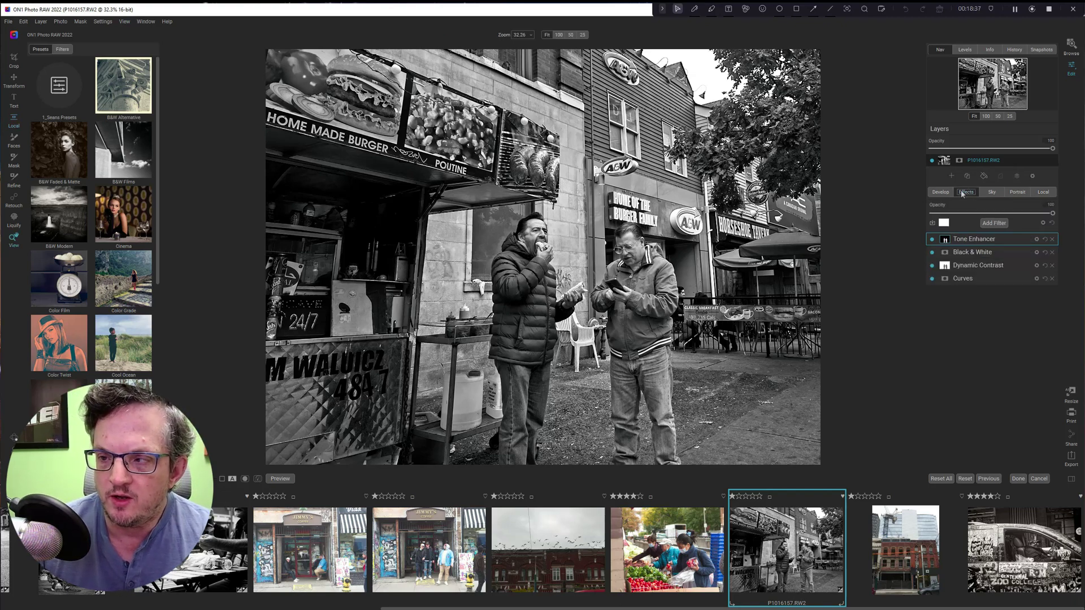
click(991, 224)
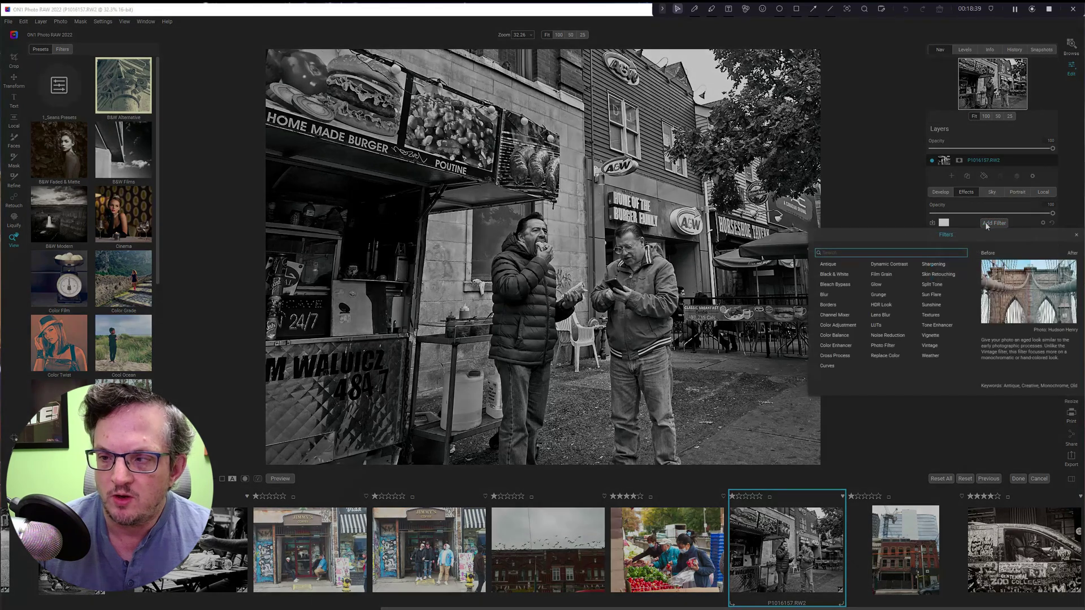
click(930, 345)
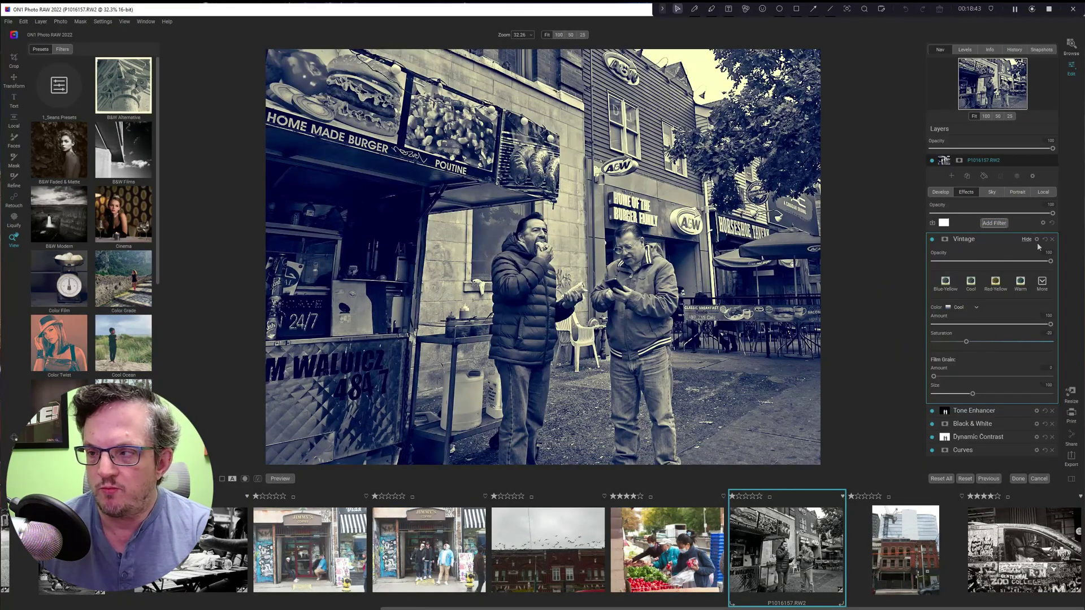
click(1052, 239)
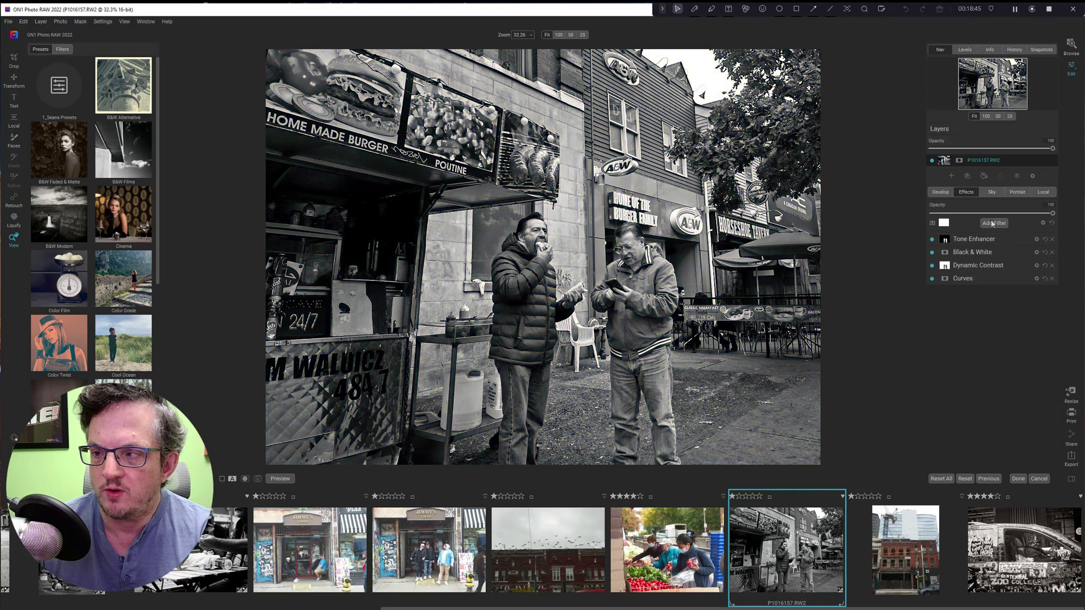
- Add a Vignette filter above the Tone Enhancer and apply its Big Softy preset
click(992, 223)
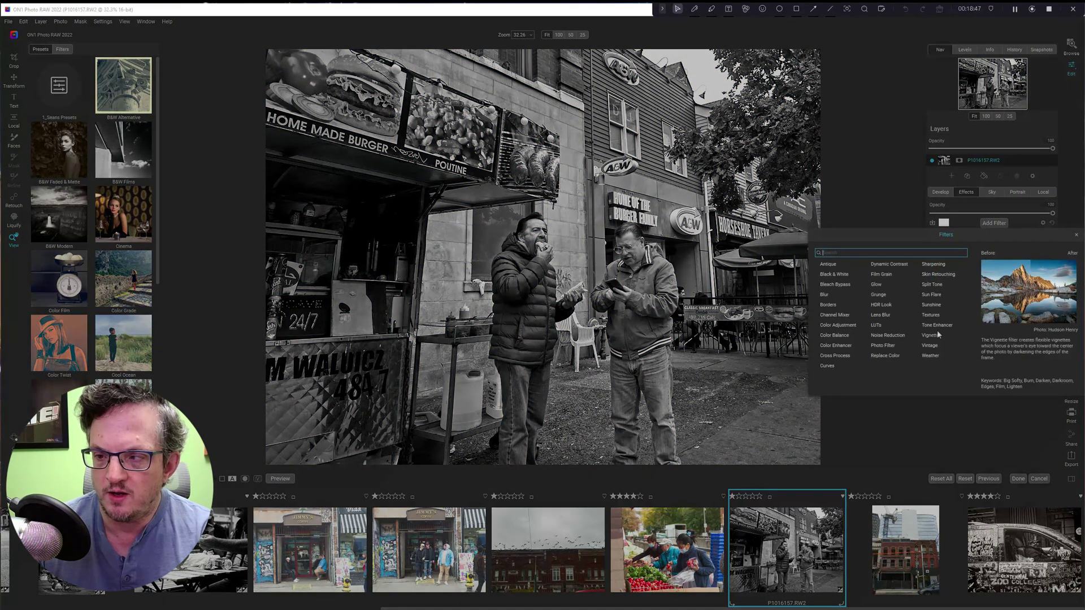
click(929, 336)
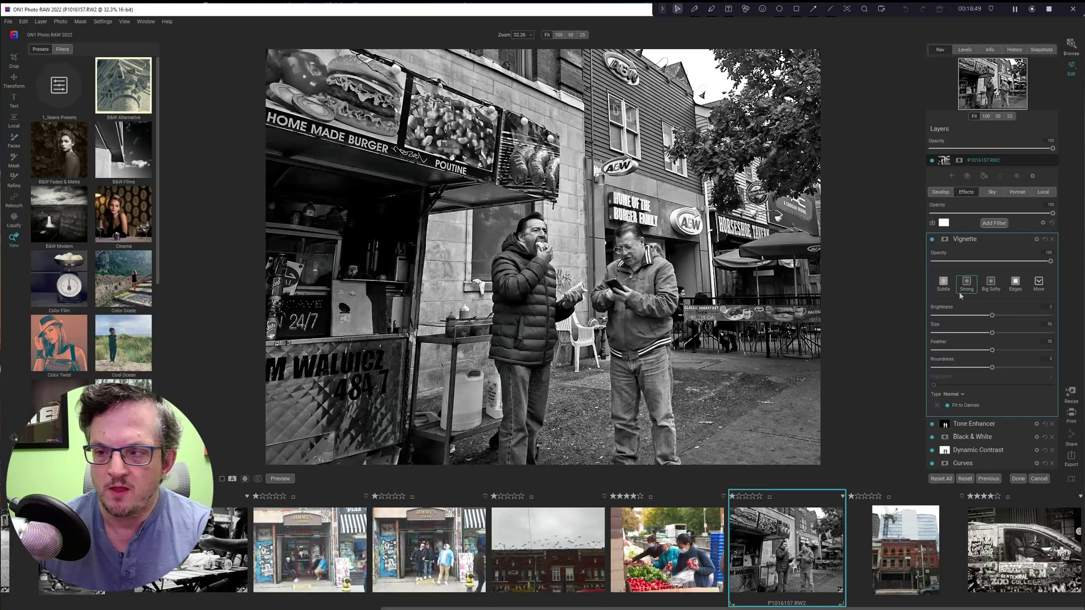
click(989, 284)
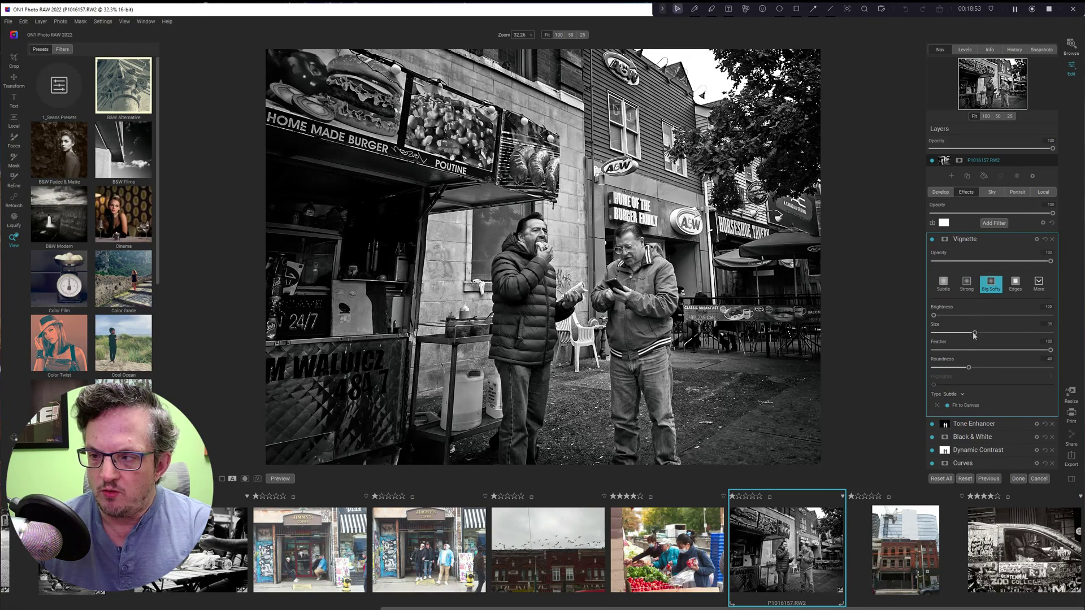
- Set the Vignette's Size to about 27, Feather to 87, Brightness to -75 and Opacity to 57, and compare it off and on
drag(974, 334, 965, 333)
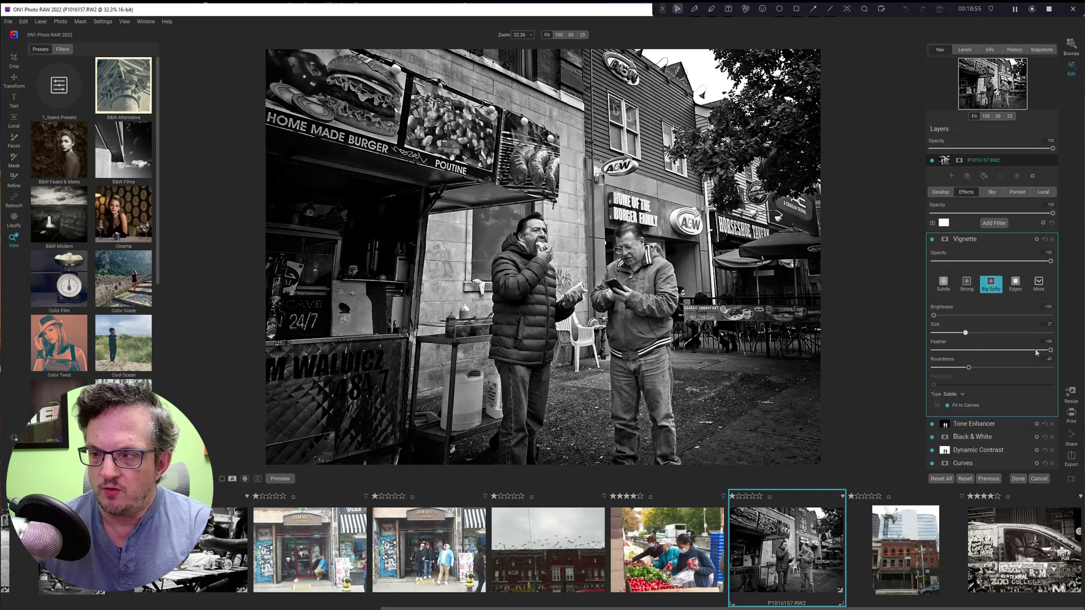
drag(1050, 351, 1036, 351)
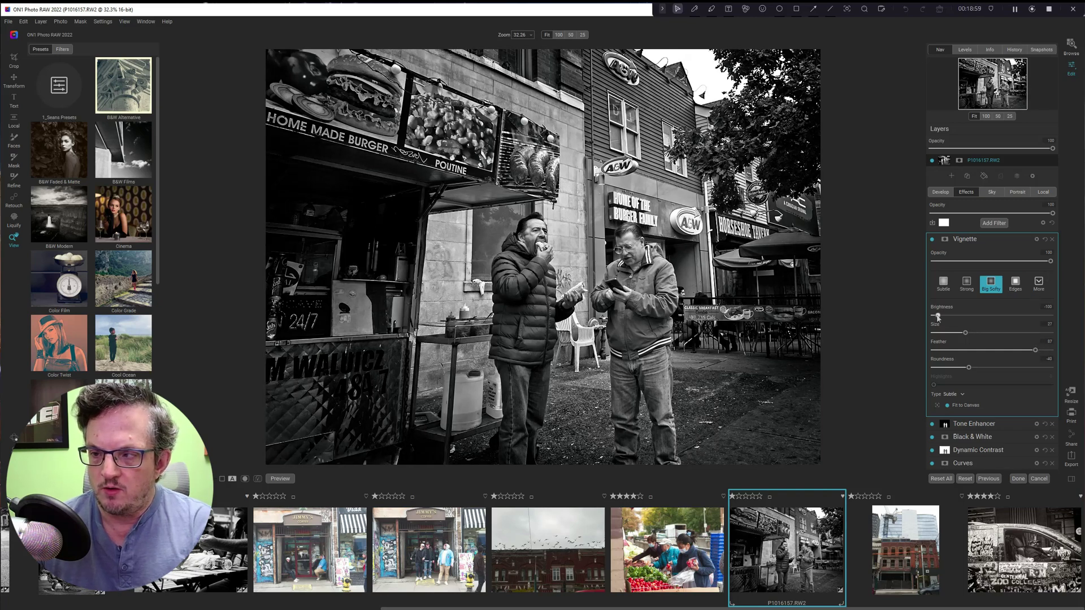
drag(937, 317, 949, 318)
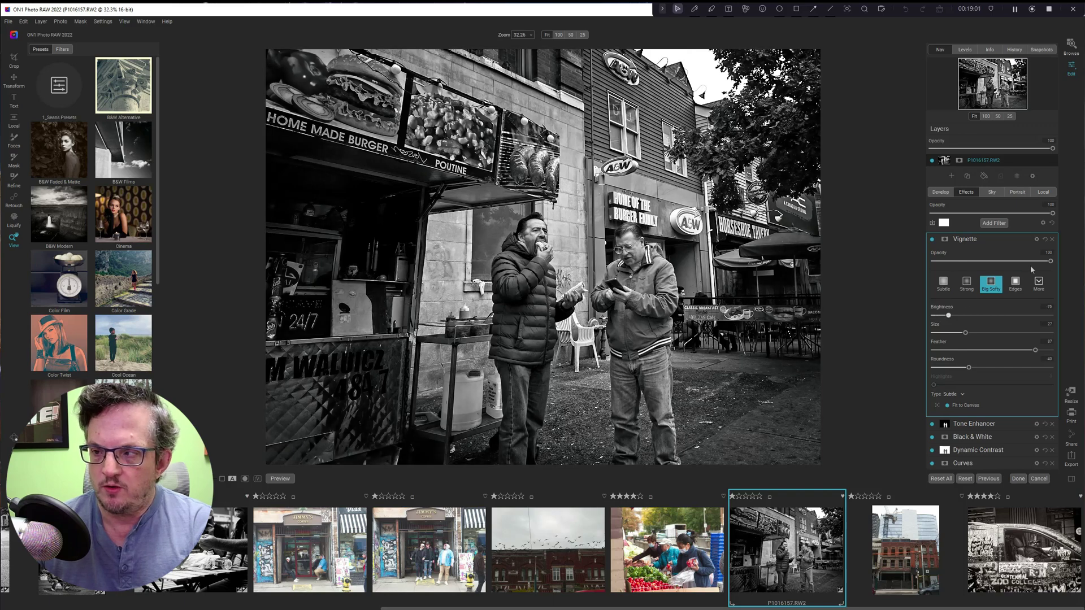
drag(1051, 261, 1001, 262)
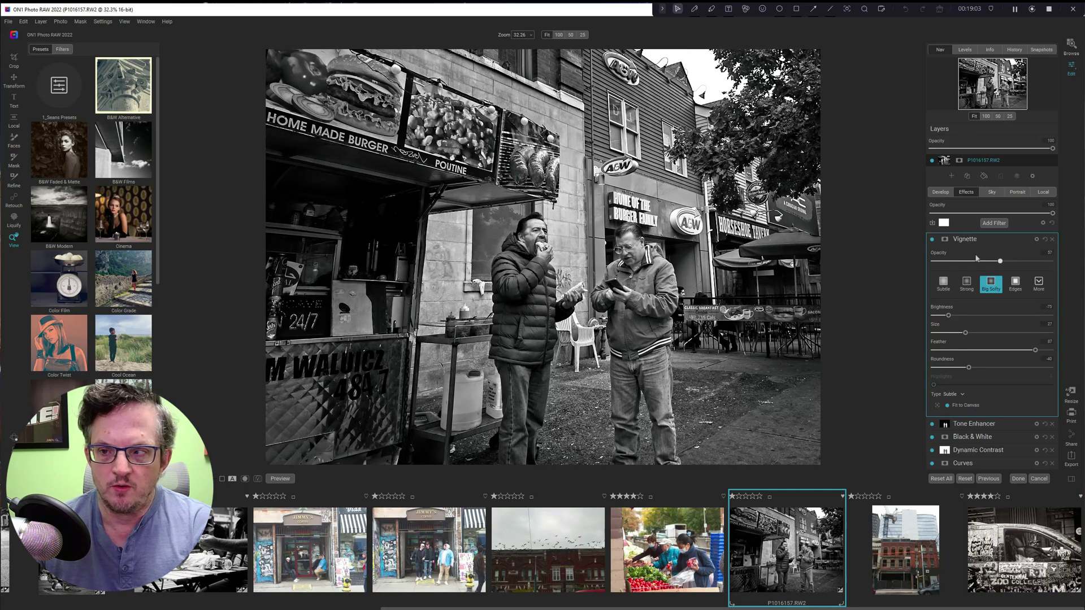
click(933, 239)
click(932, 240)
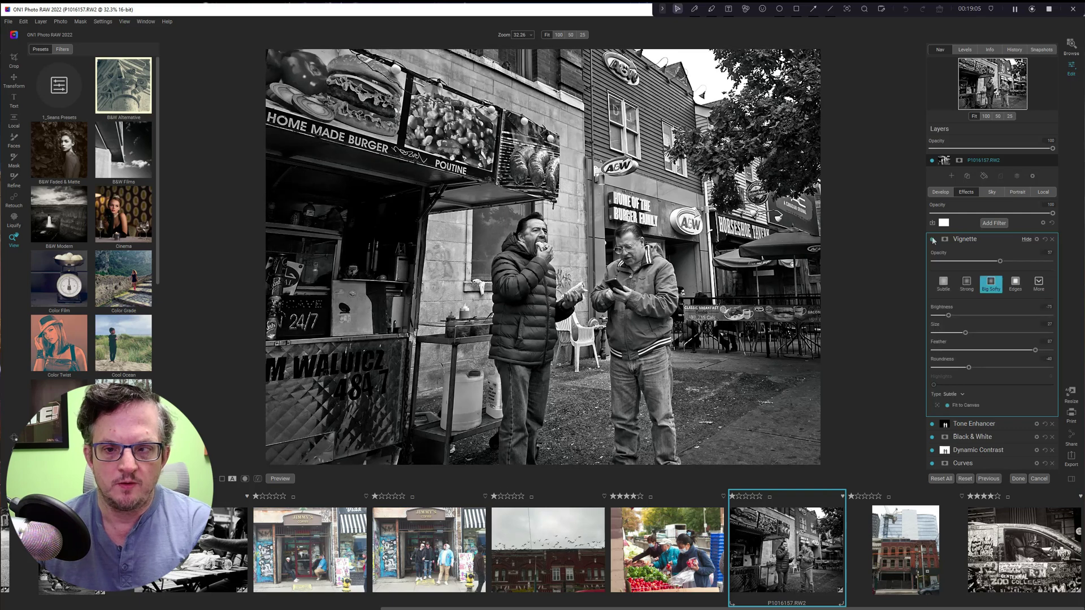